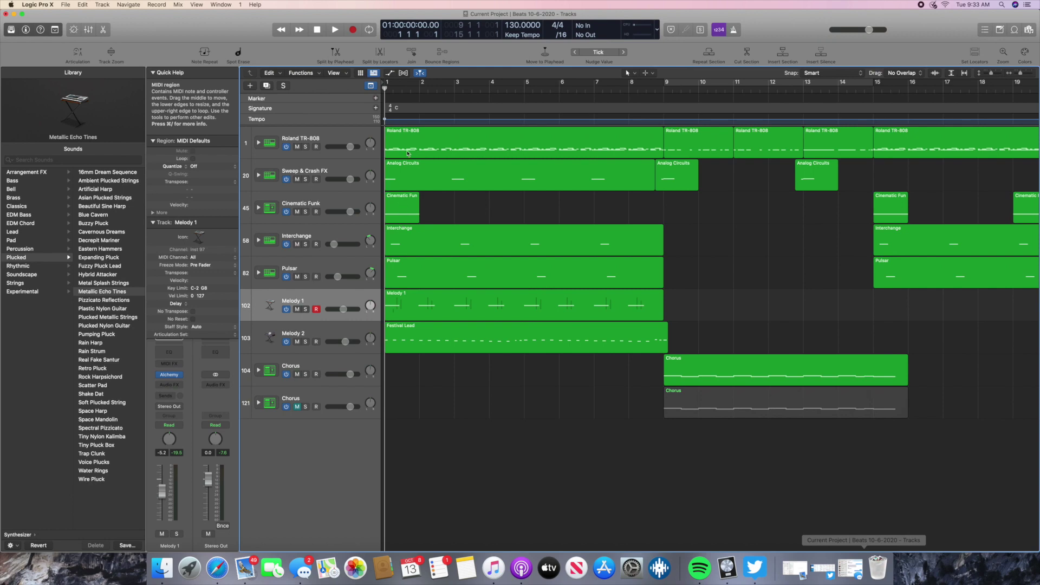
Step: Show the Roland TR-808 track's notes in the Piano Roll, audition the first snare note, and return to the arrangement
click(354, 135)
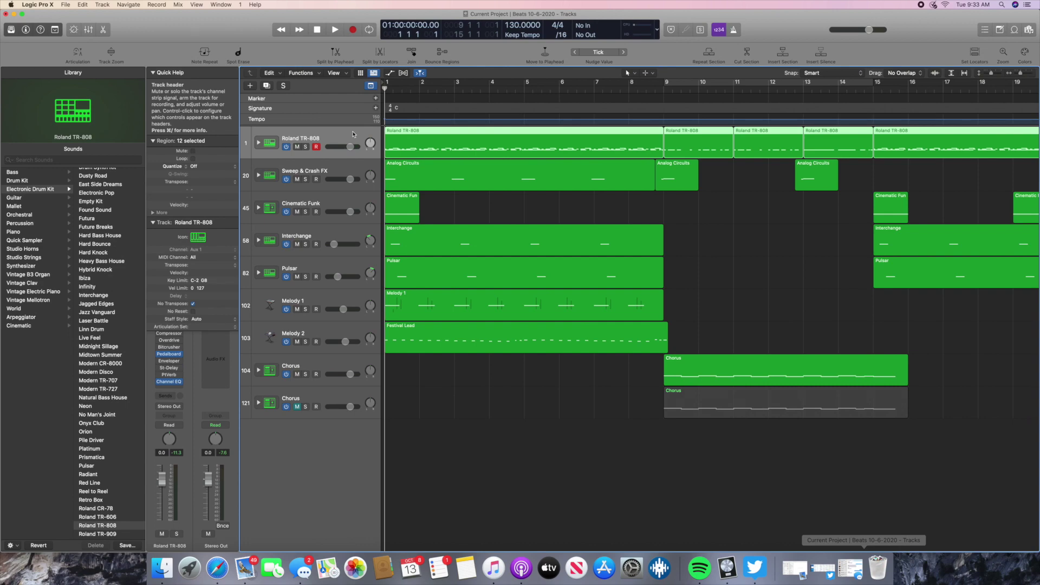
click(108, 31)
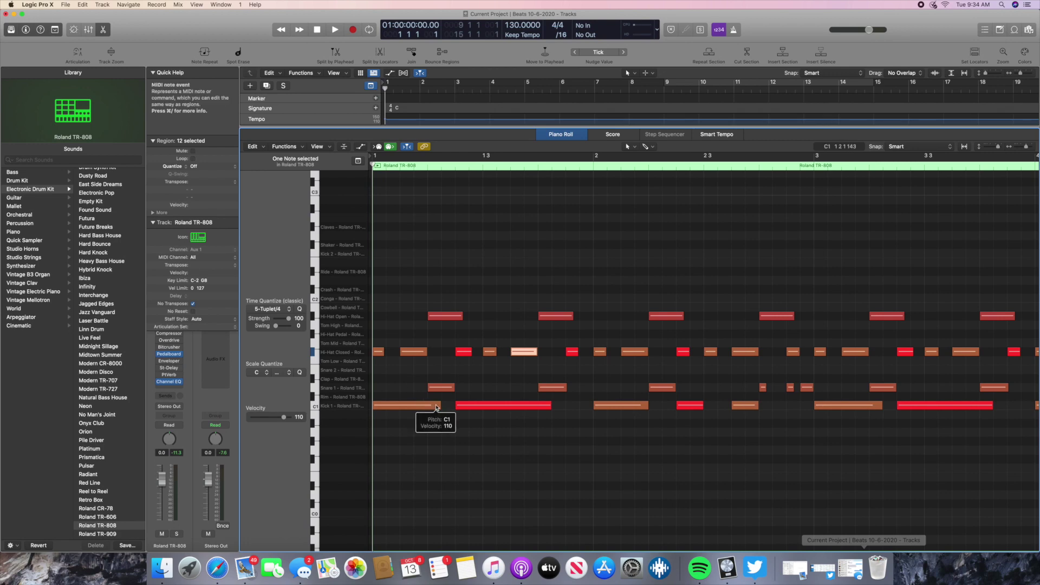
click(443, 388)
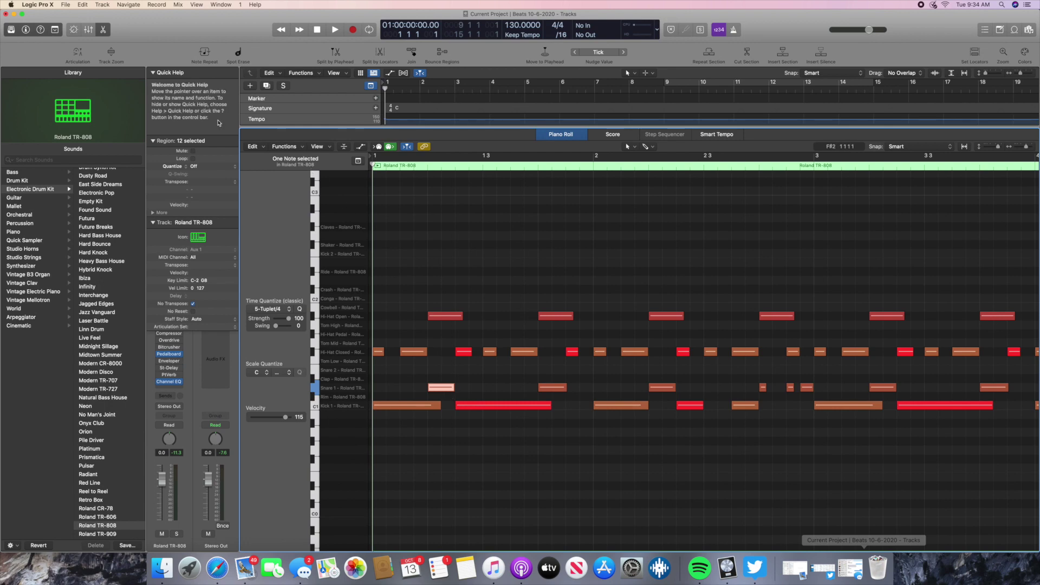
click(104, 30)
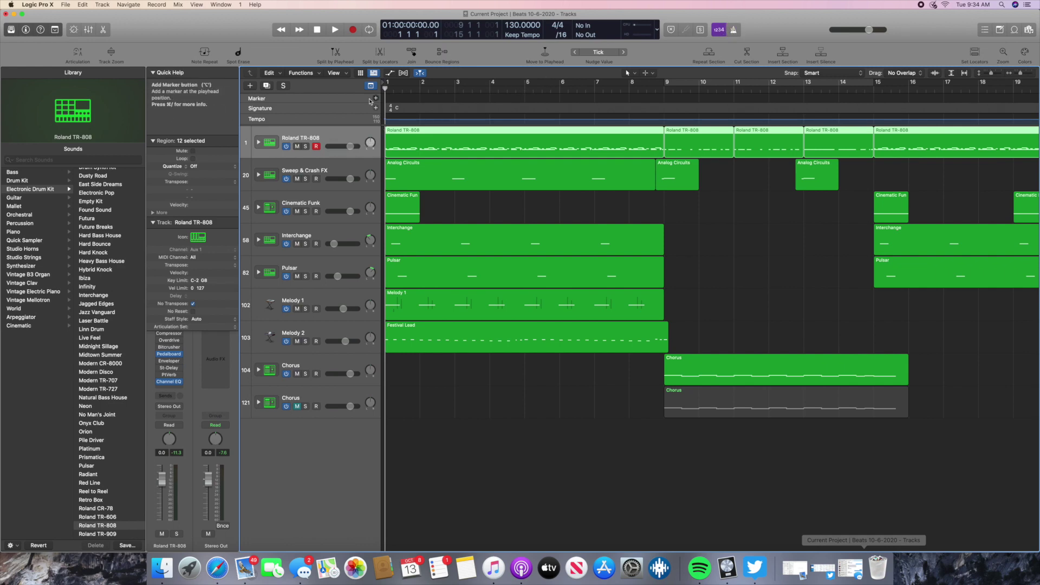
click(101, 30)
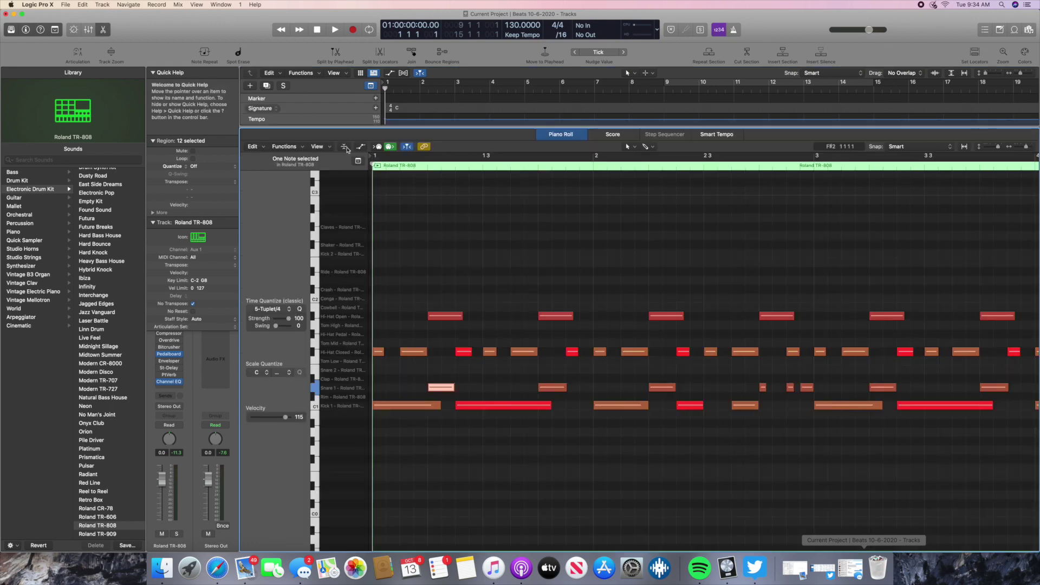
click(102, 30)
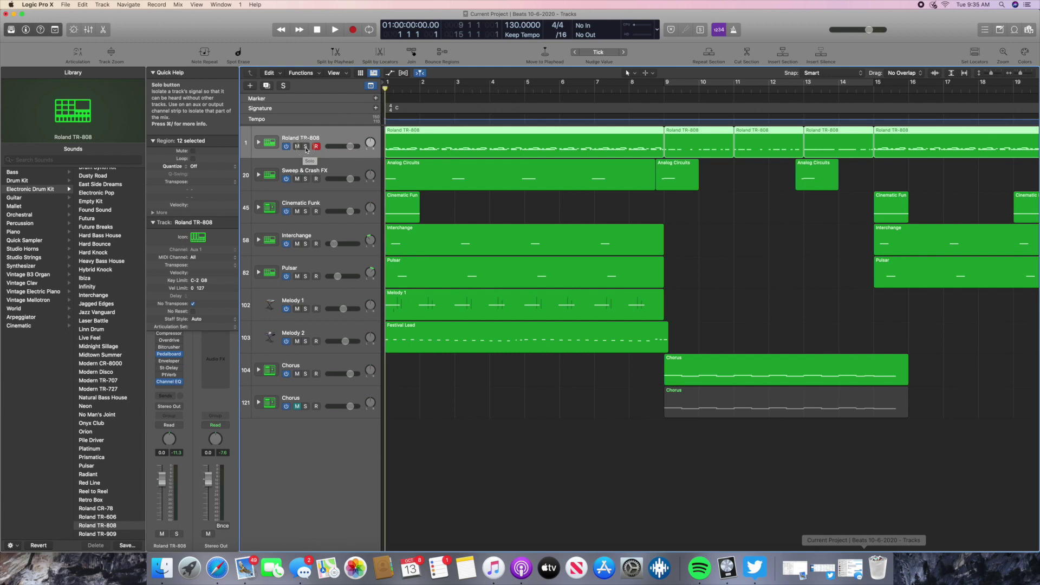
Step: Solo the Roland TR-808 track briefly, switching its solo back off
click(306, 146)
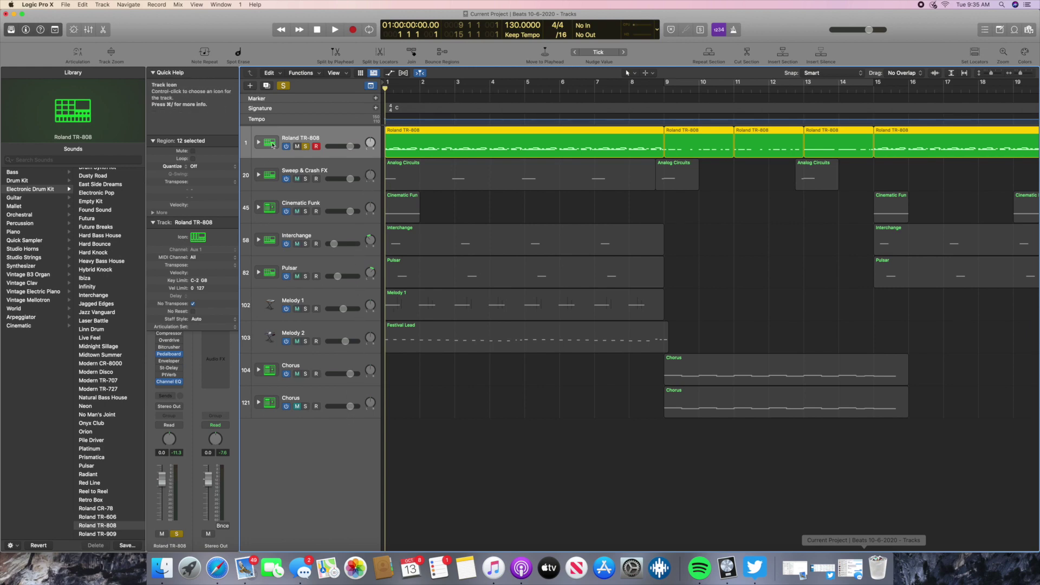
click(306, 147)
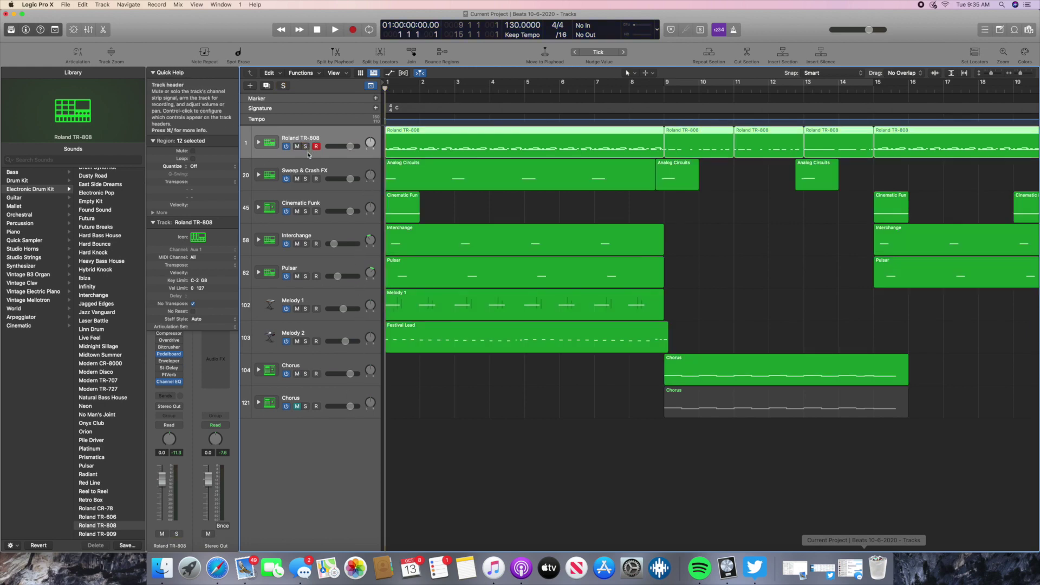
Step: Mute the Sweep & Crash FX, Cinematic Funk, Interchange and Pulsar tracks, and unmute them all again
click(298, 179)
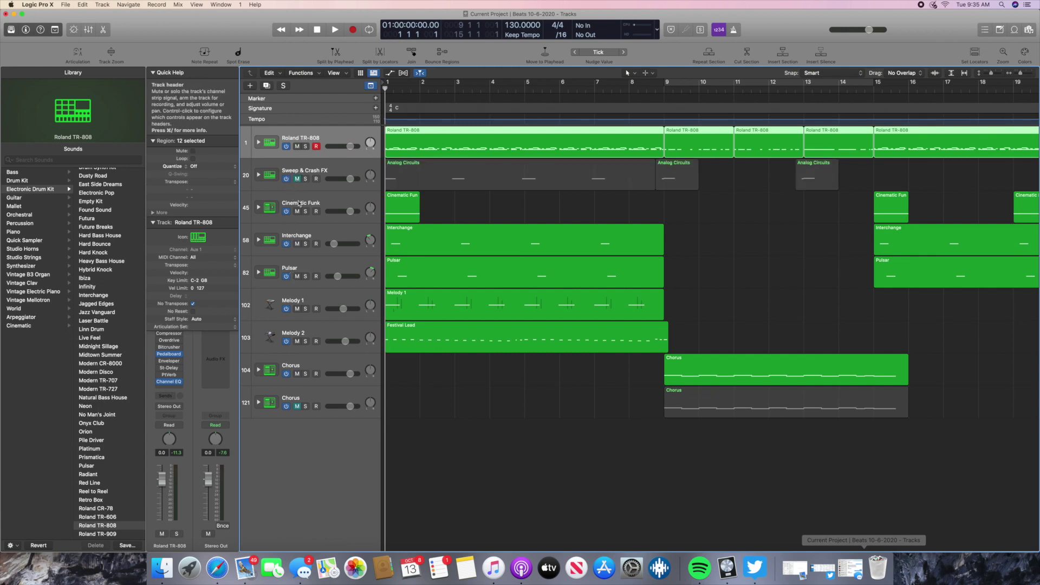
click(297, 211)
click(297, 245)
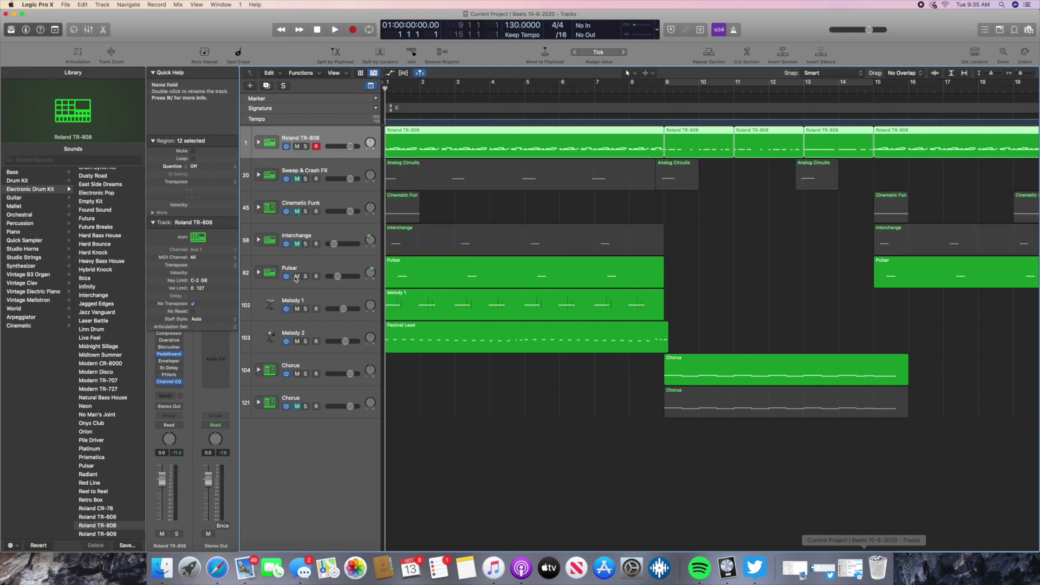
click(297, 276)
click(297, 244)
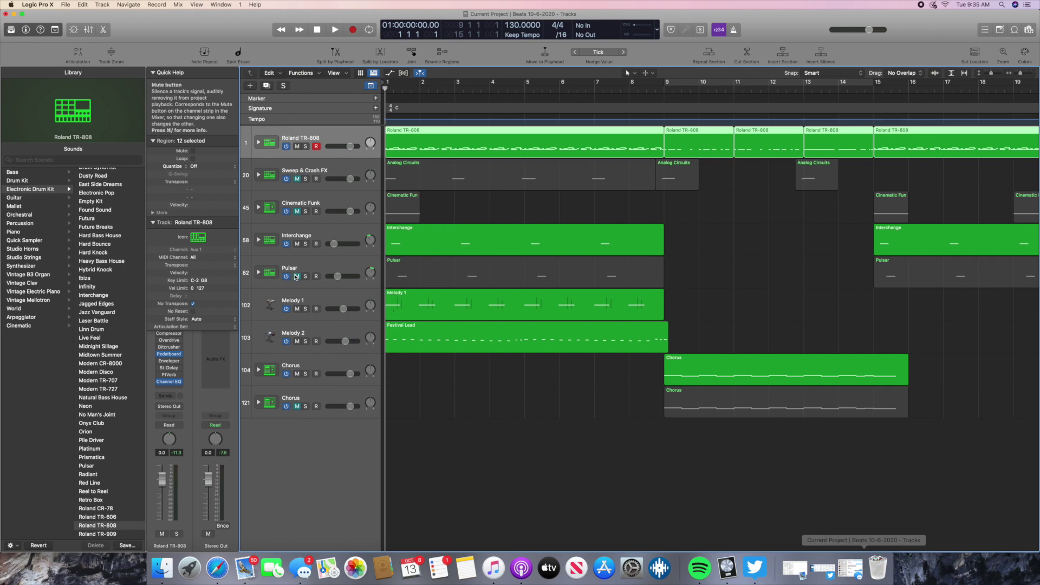
click(297, 276)
click(297, 211)
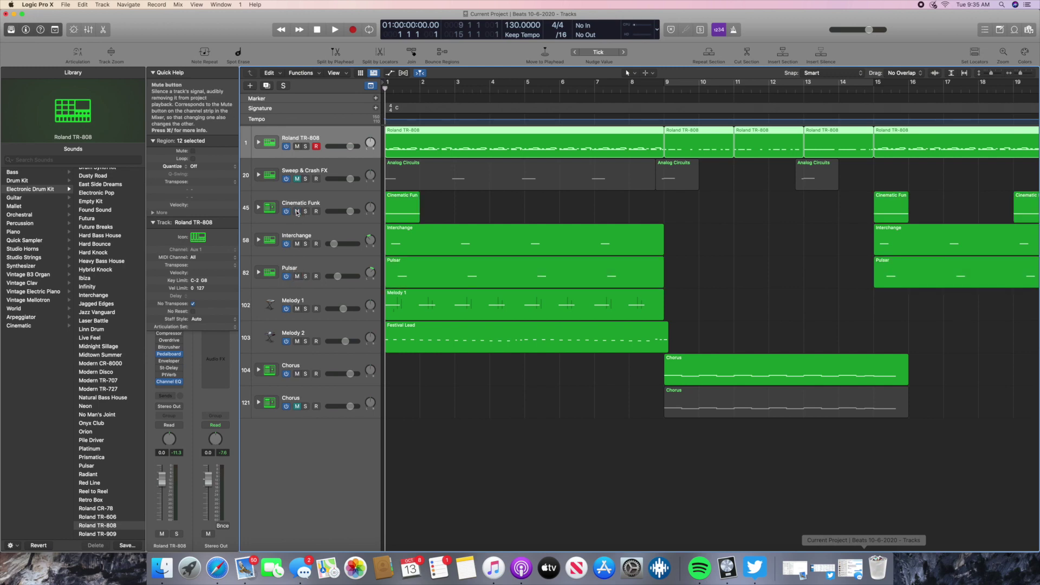
click(297, 179)
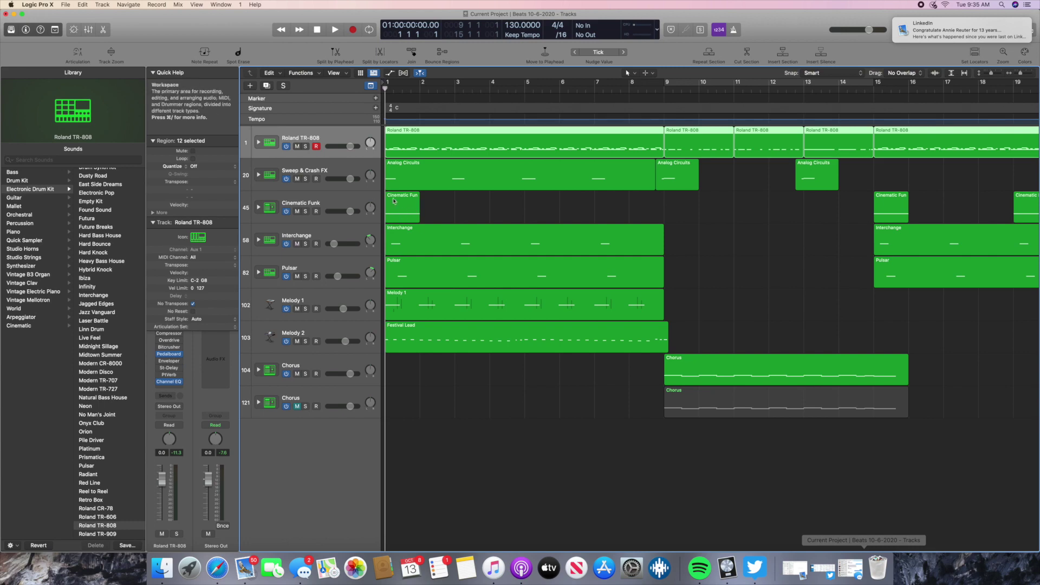
click(298, 212)
click(297, 212)
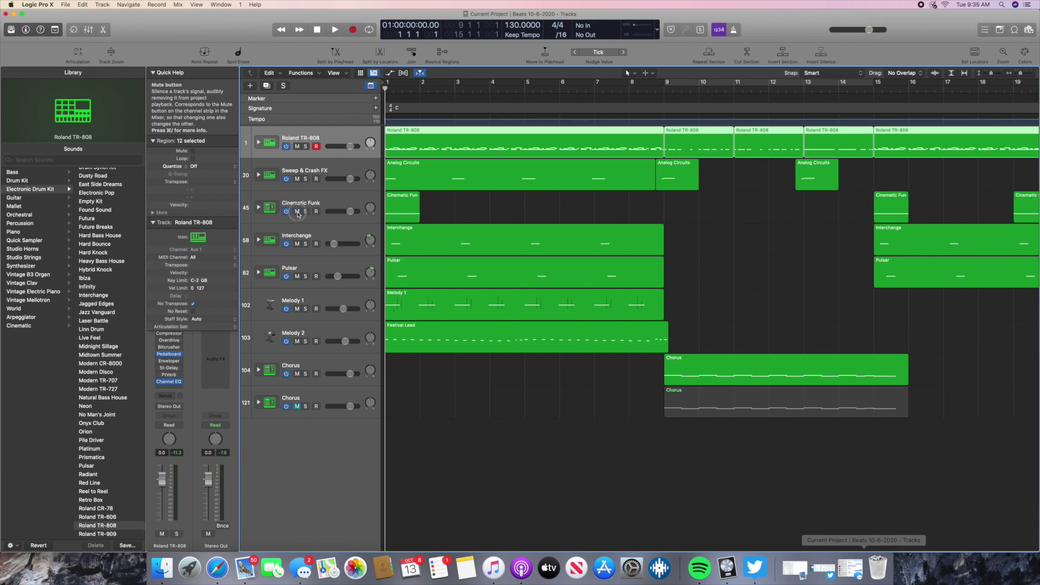
Step: Solo the Roland TR-808 track and play its pattern in the Piano Roll, returning the playhead to the start and closing the editor
click(306, 146)
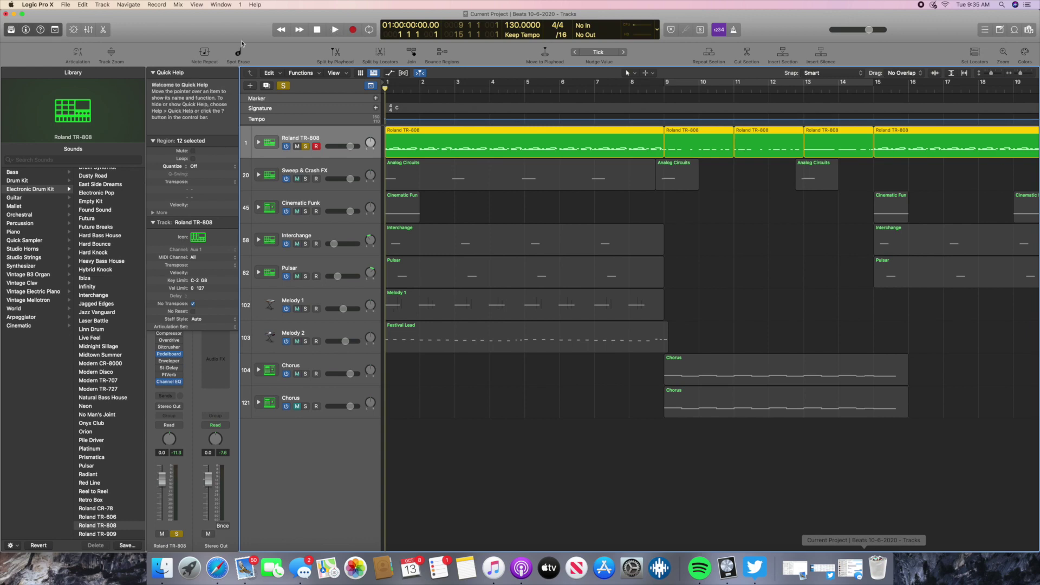
key(e)
click(335, 29)
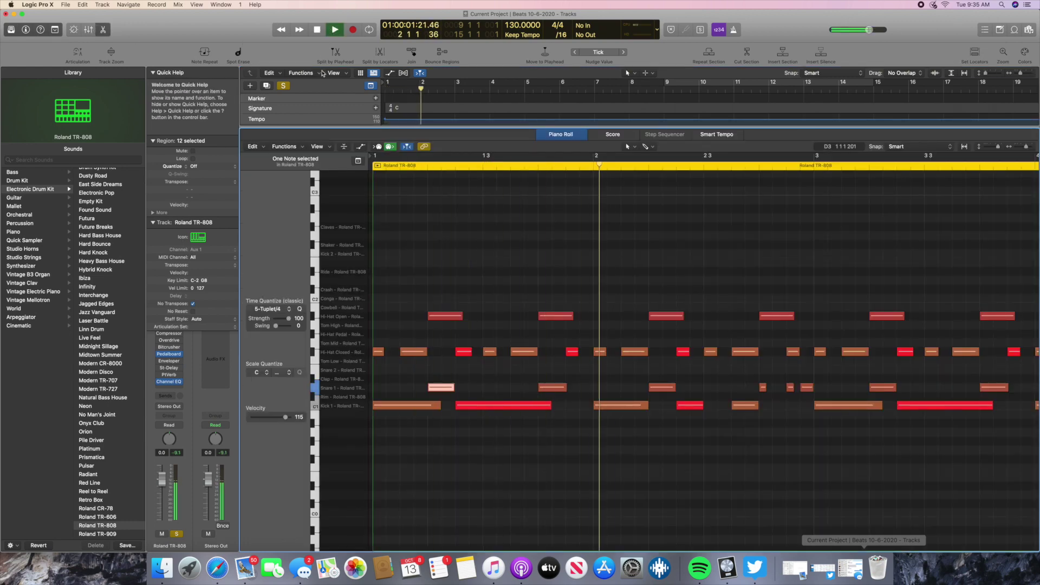
click(317, 31)
click(317, 30)
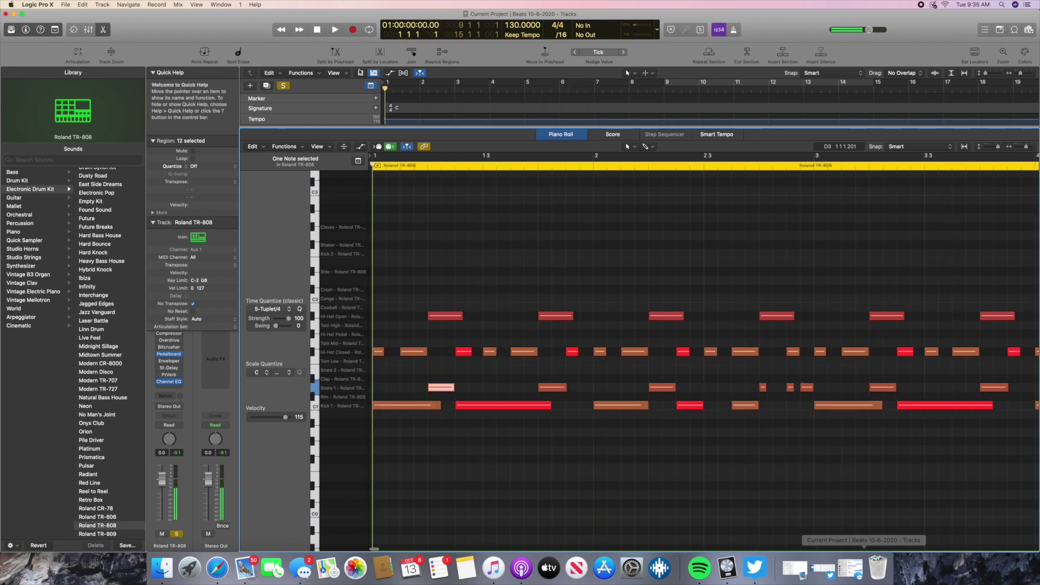
click(107, 31)
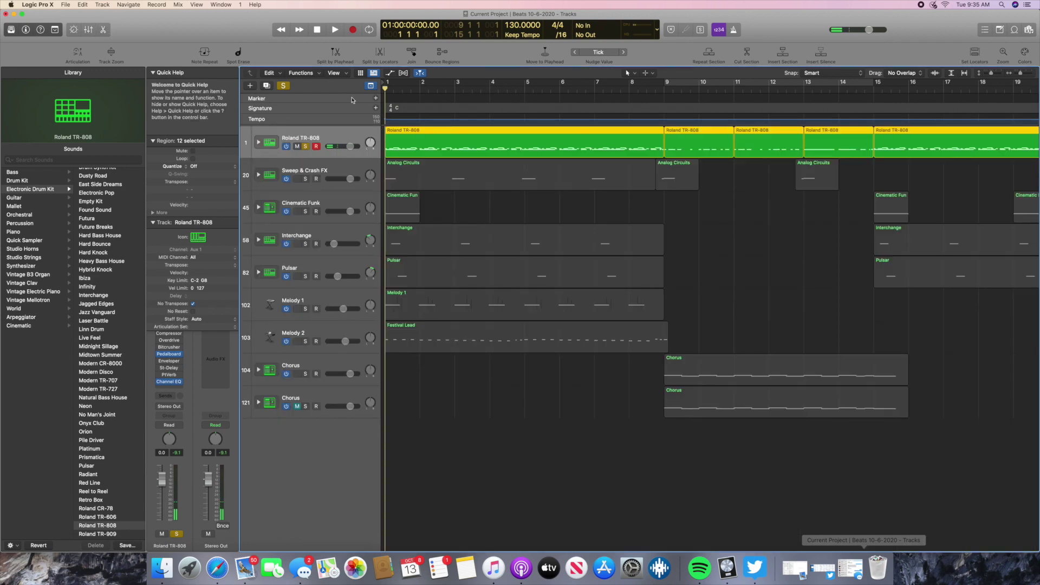
Step: Move the playhead to bar 3, on to bar 9, and back to the start of the project
click(455, 89)
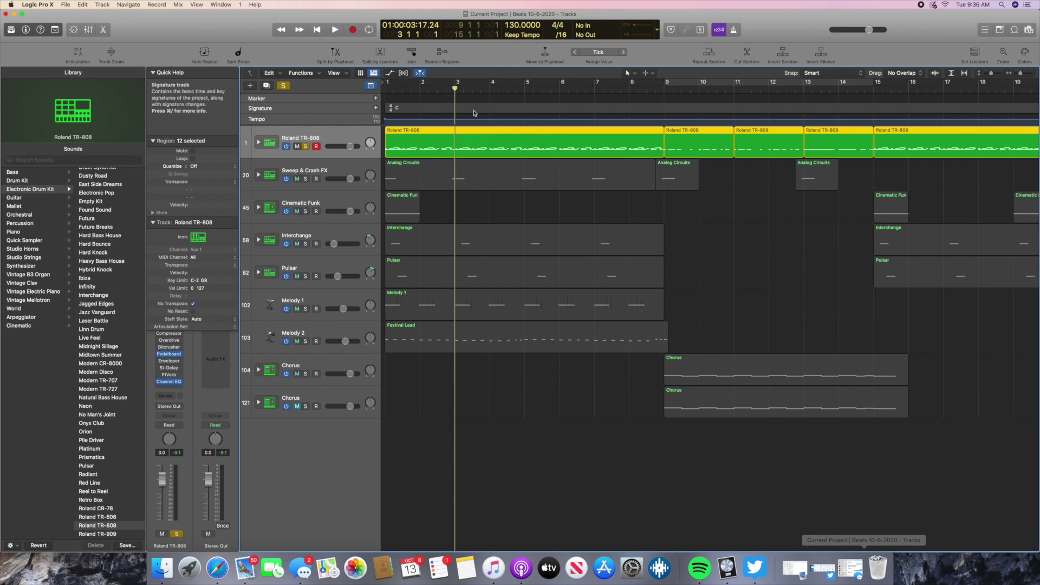
click(663, 87)
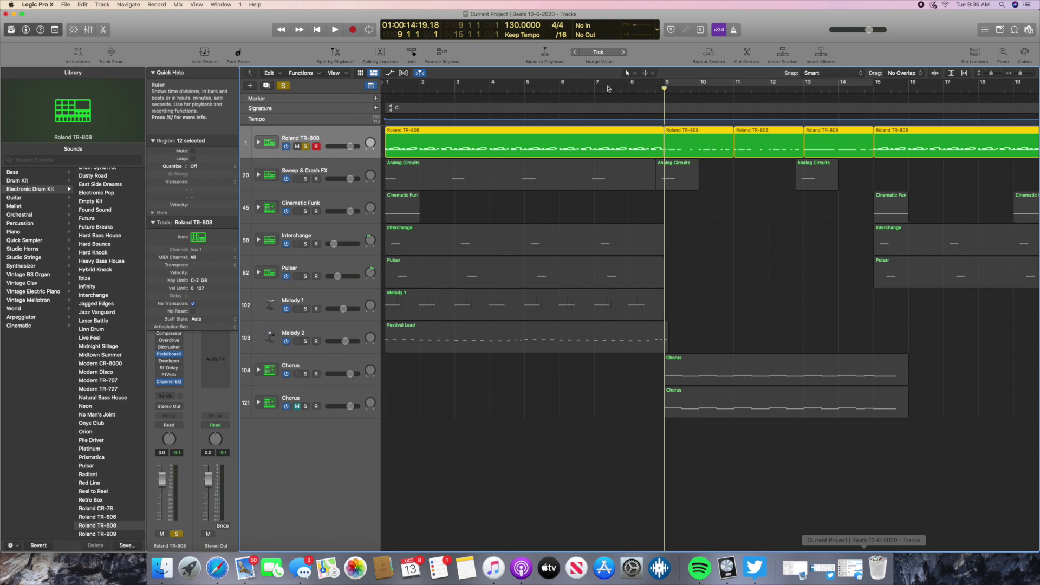
click(318, 32)
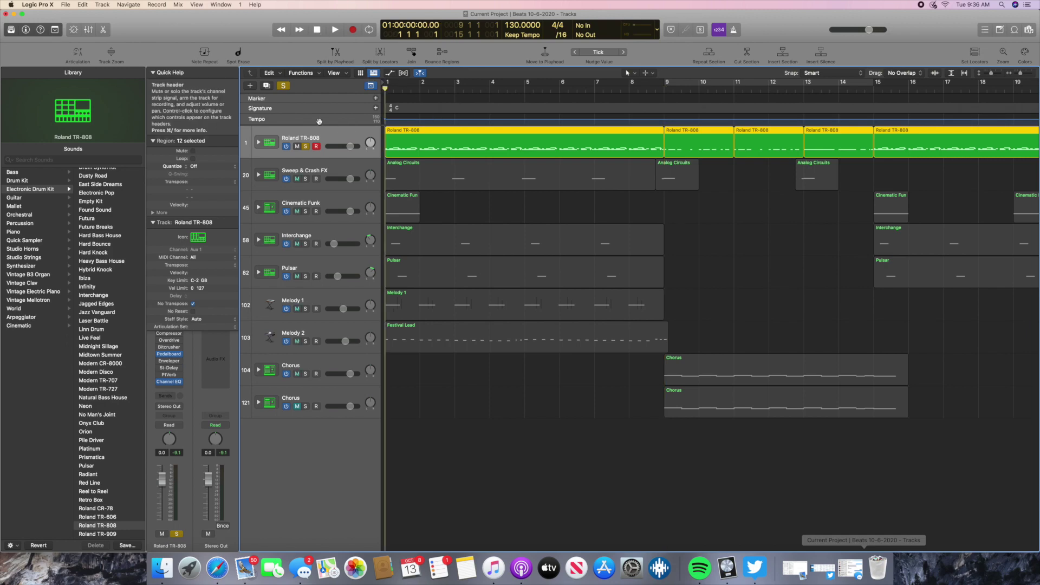
Step: Reopen the Piano Roll and audition the first kick, snare, closed hi-hat and open hi-hat notes of the Roland TR-808 pattern
click(103, 30)
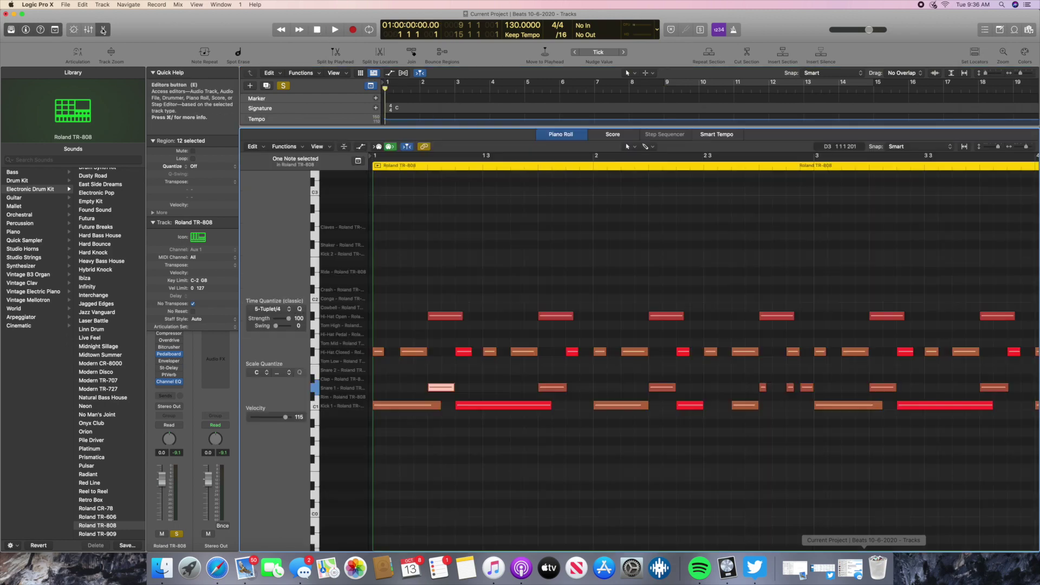
click(427, 407)
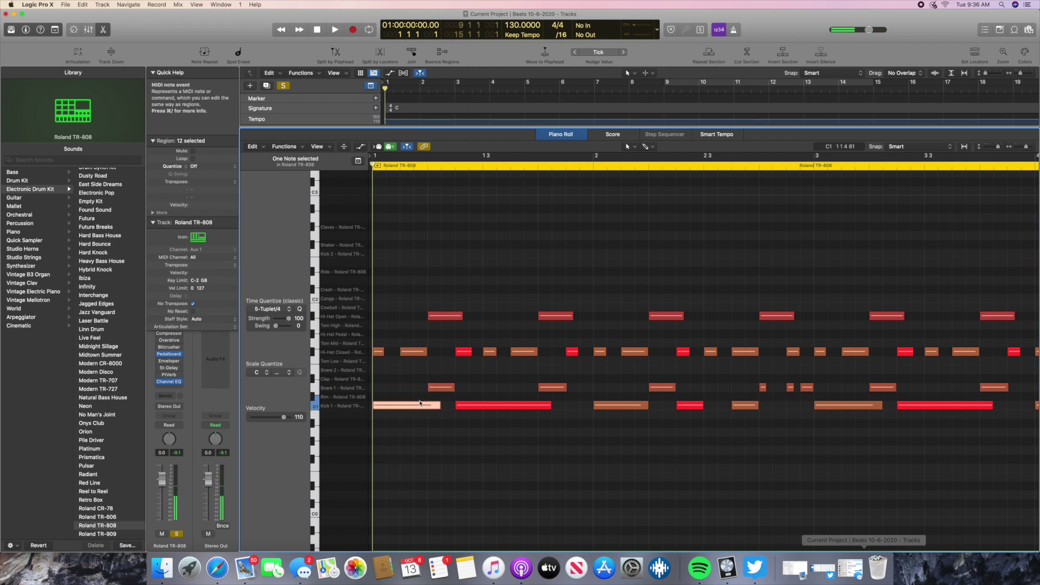
click(432, 387)
click(381, 351)
click(441, 316)
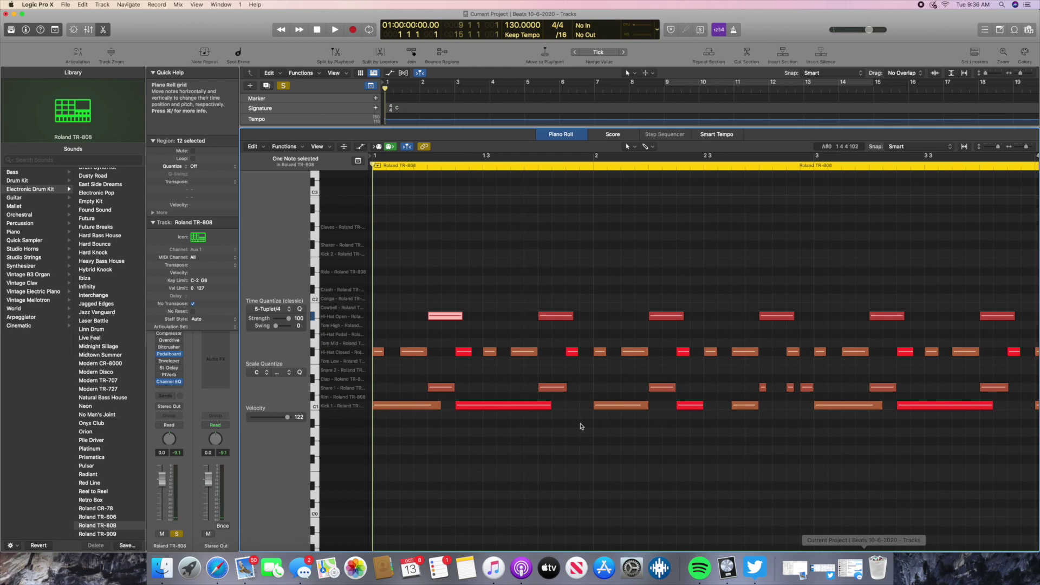
Step: Inspect the velocities of the first two kick notes and the first open hi-hat note in the Piano Roll
click(499, 262)
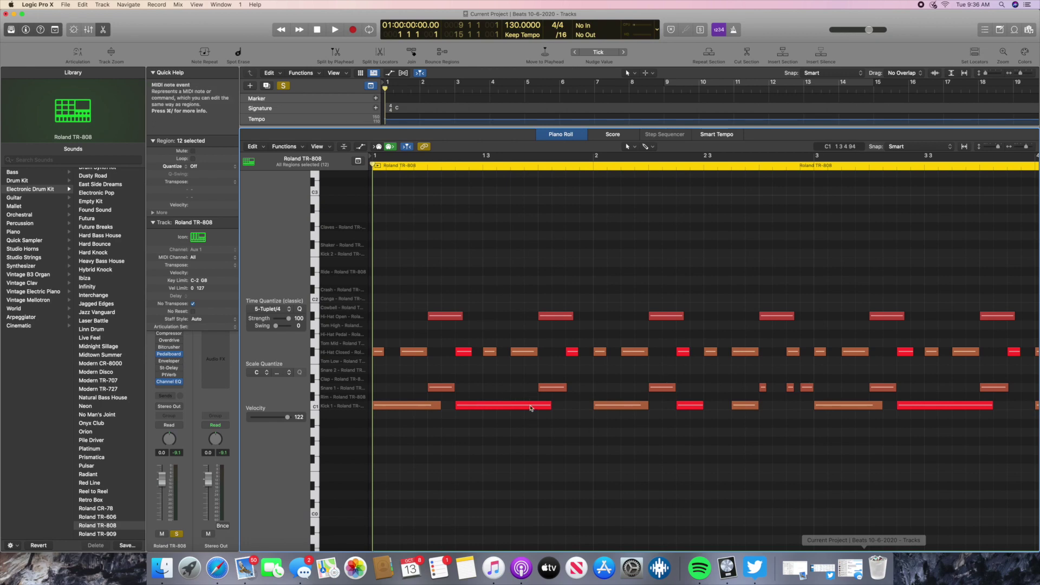
mouse_move(525, 411)
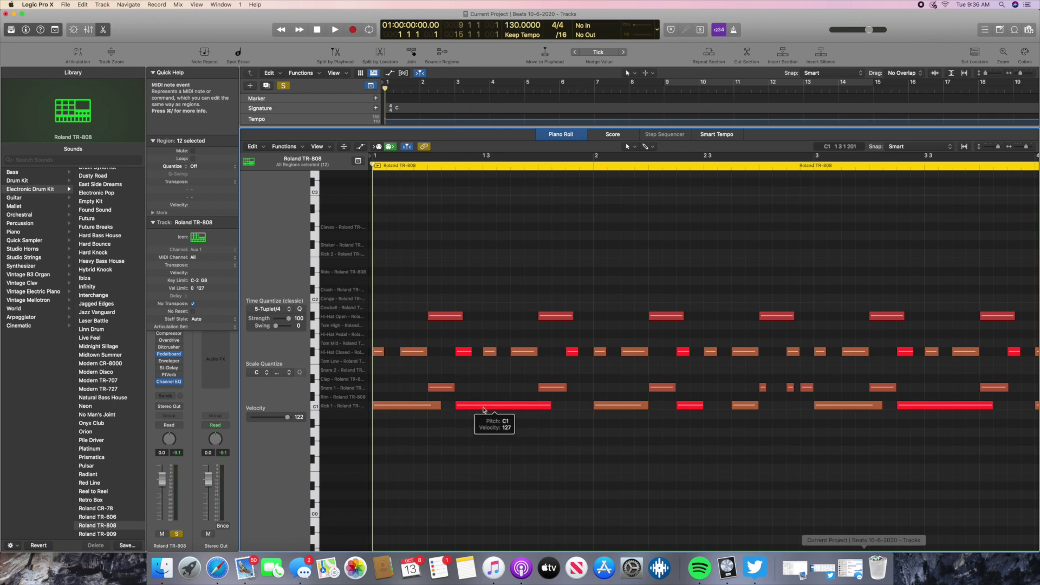
click(413, 408)
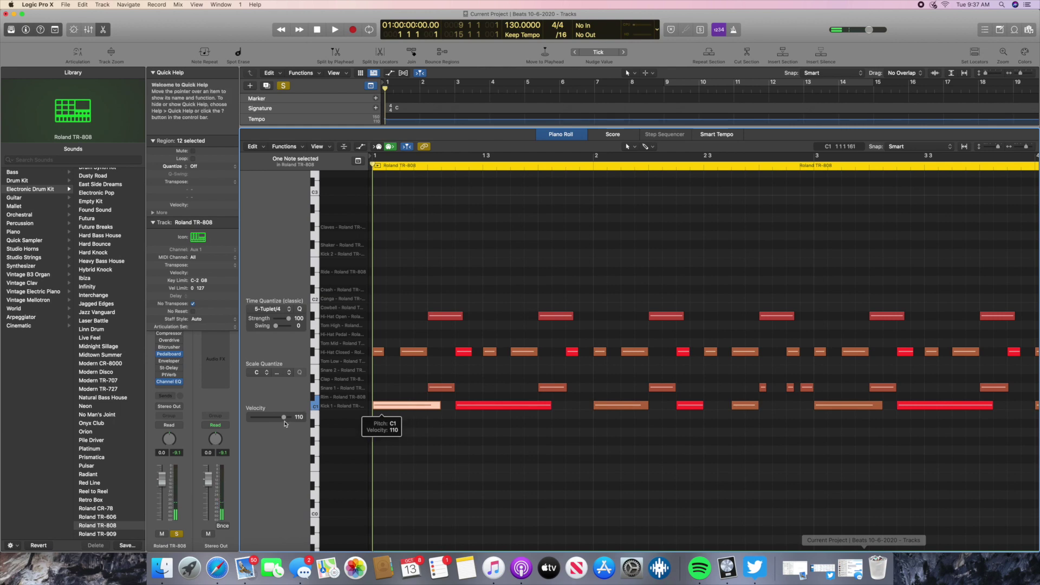
click(489, 408)
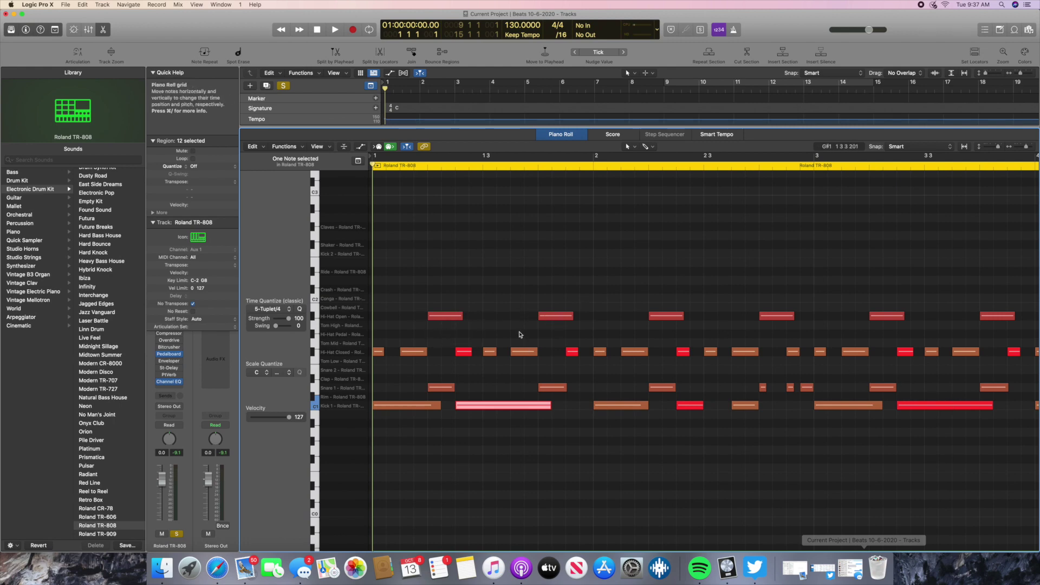
click(445, 316)
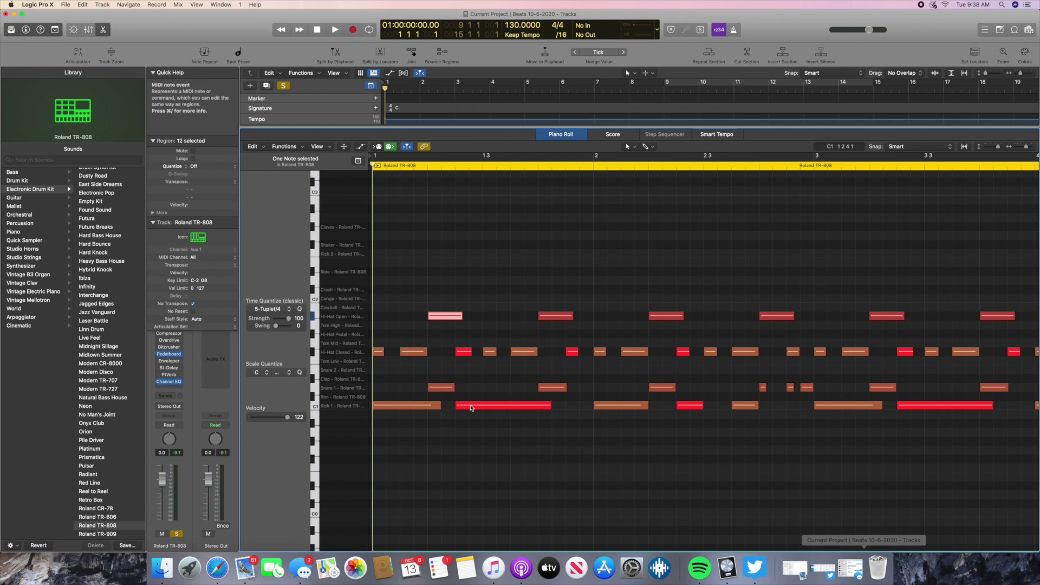
mouse_move(473, 409)
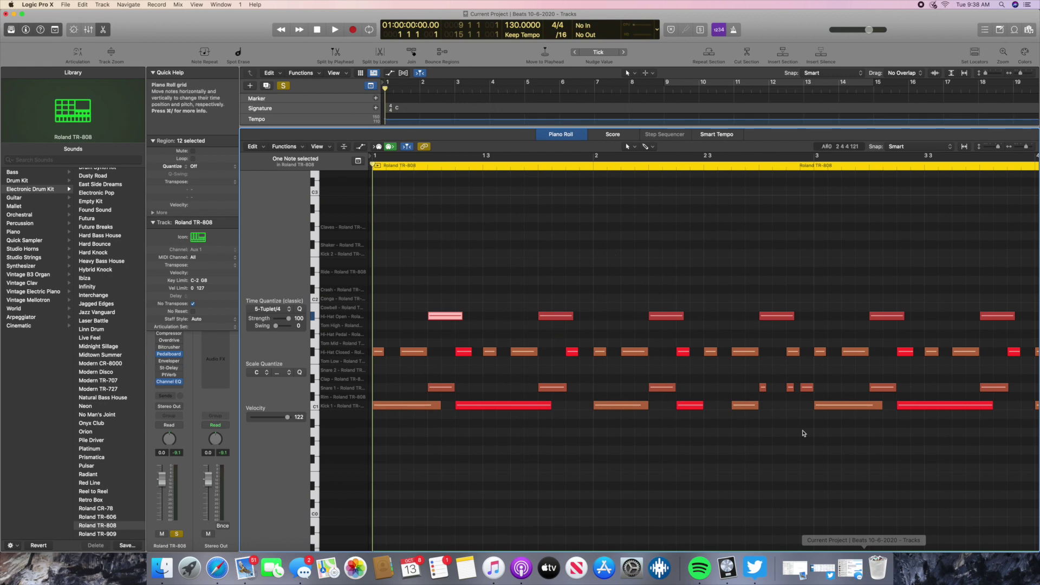
Step: Turn off solo and close the Piano Roll to show the full arrangement
click(284, 86)
click(103, 30)
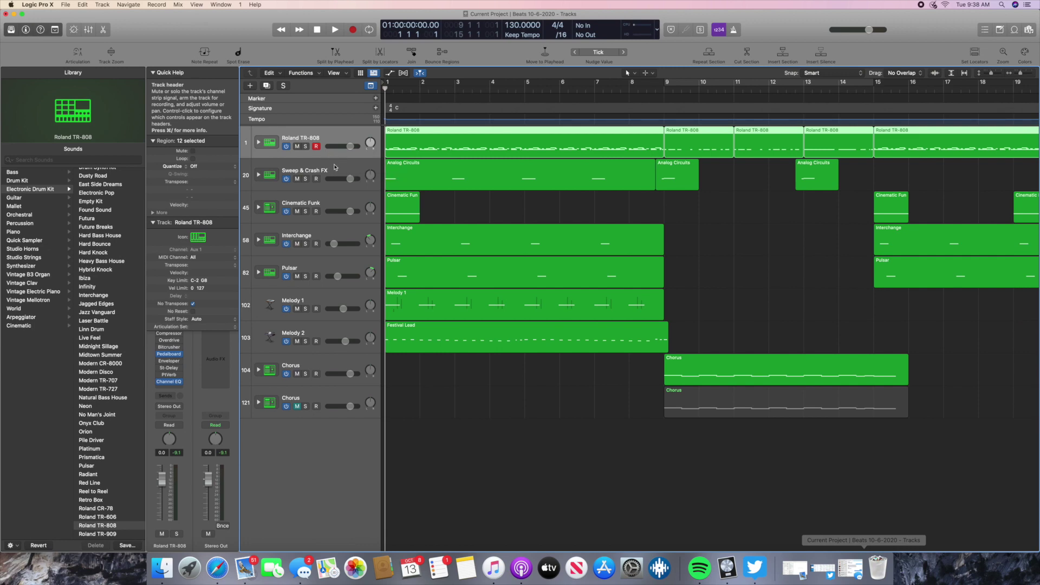
Step: Select the Sweep & Crash FX, Cinematic Funk, Interchange and Pulsar tracks one after another to view their sounds
click(333, 165)
click(335, 200)
click(333, 232)
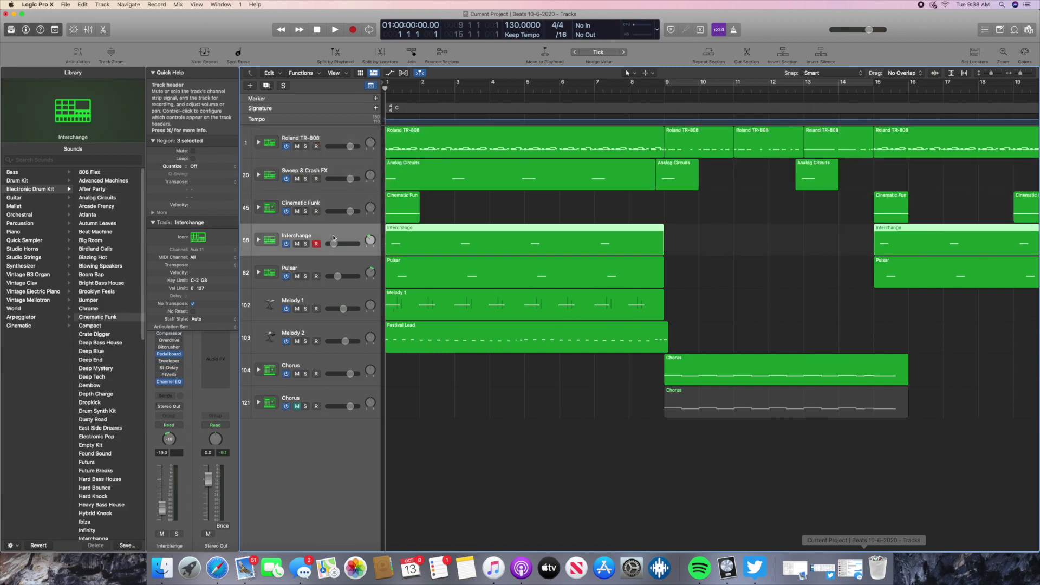
click(336, 264)
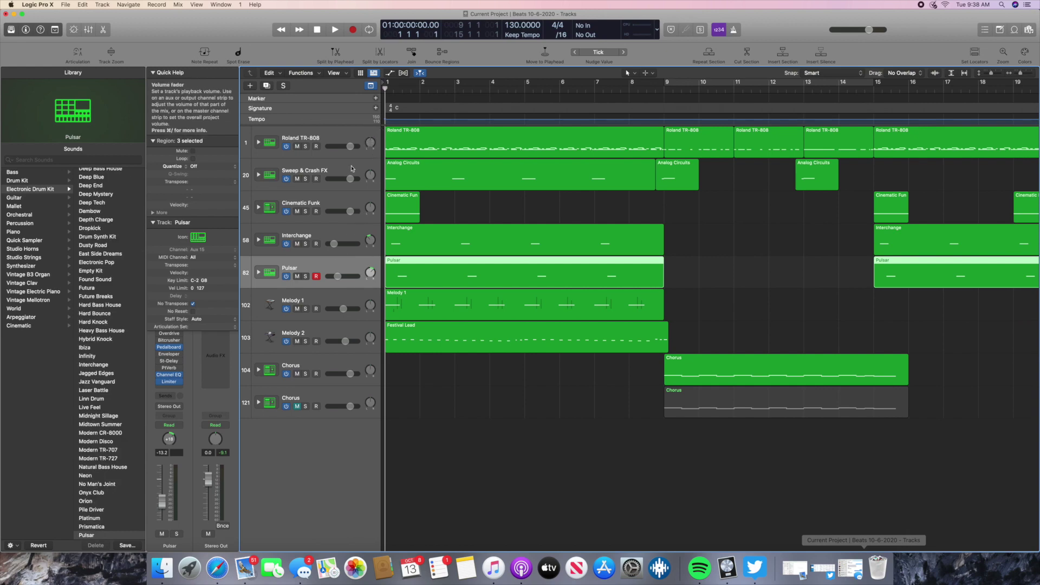
Step: Solo the Roland TR-808 and Sweep & Crash FX tracks together
click(320, 141)
key(s)
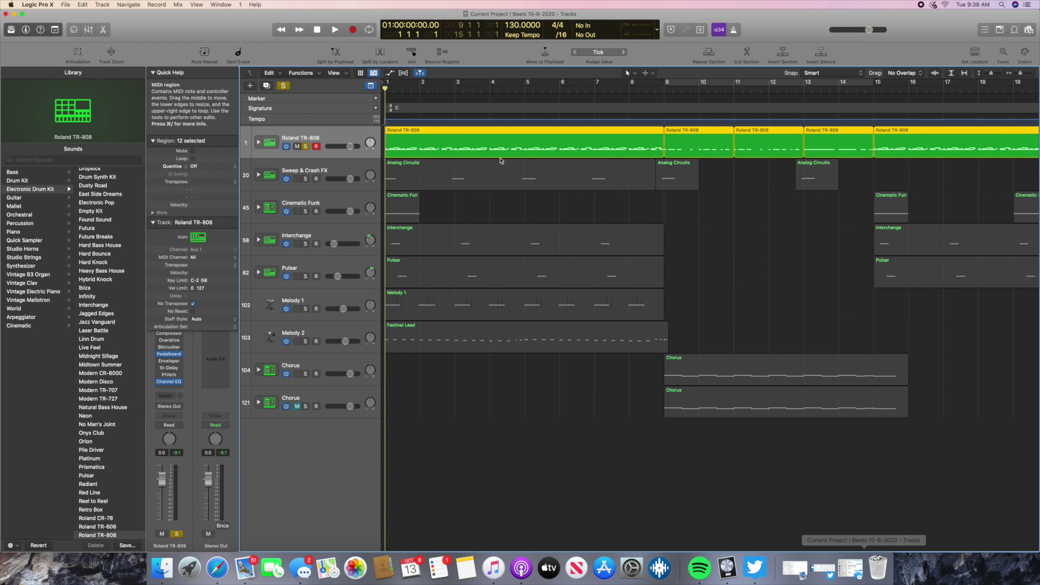
click(306, 180)
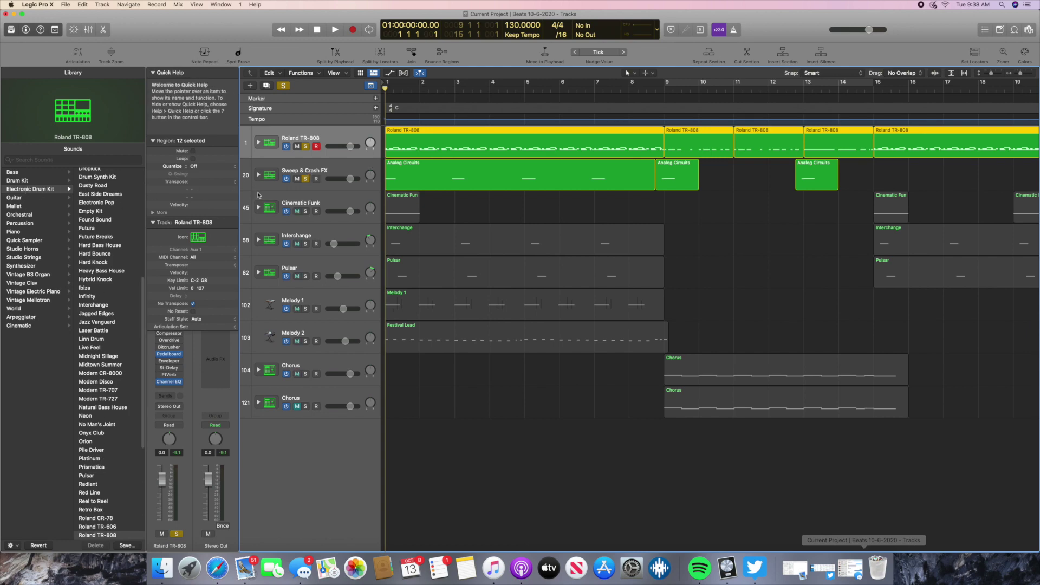
Step: Open the Sweep & Crash FX track's notes in the Piano Roll, play them with the Roland TR-808, and return to the start
click(317, 173)
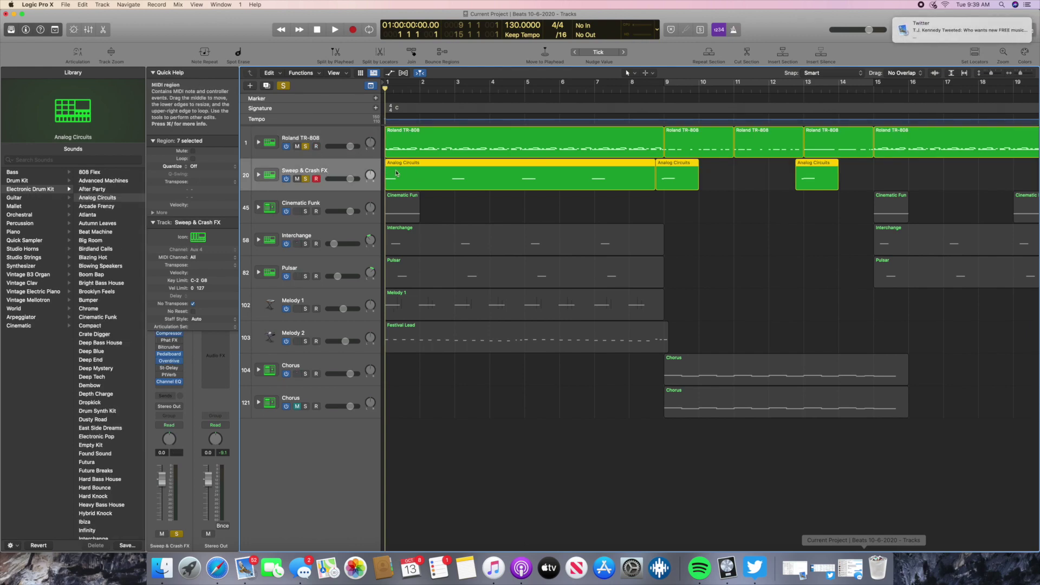
click(101, 30)
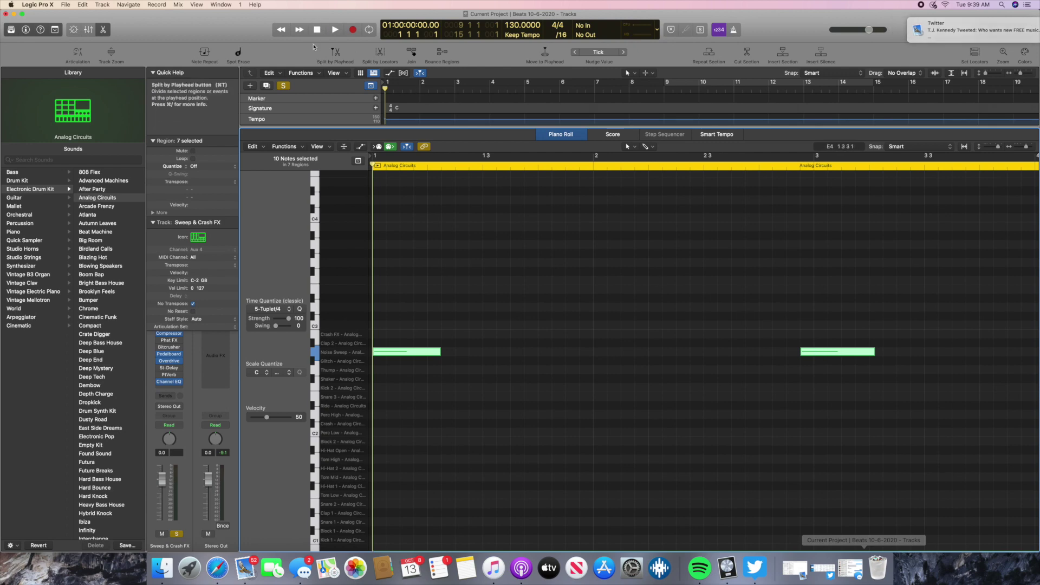
key(e)
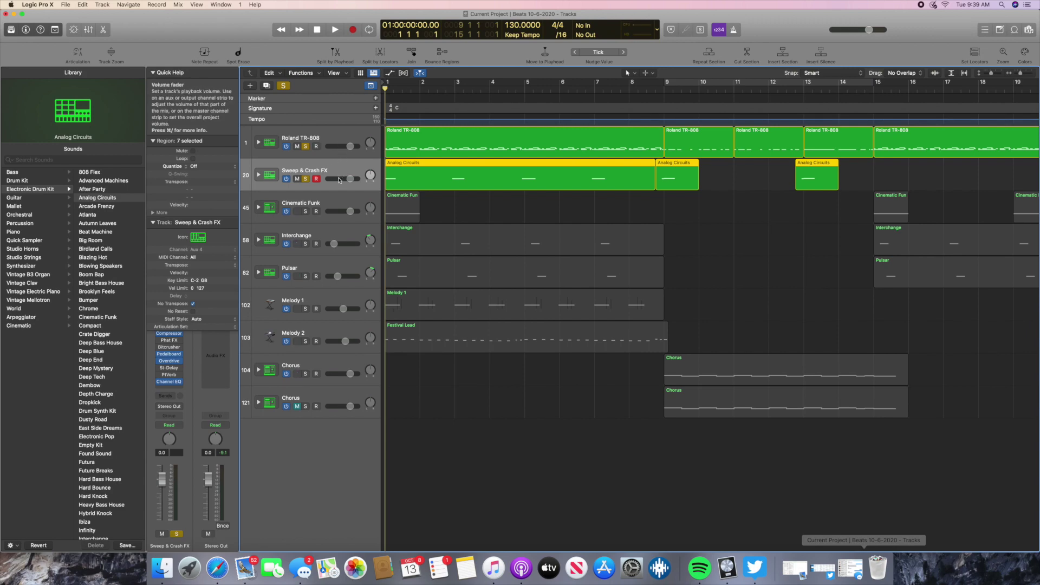
click(103, 29)
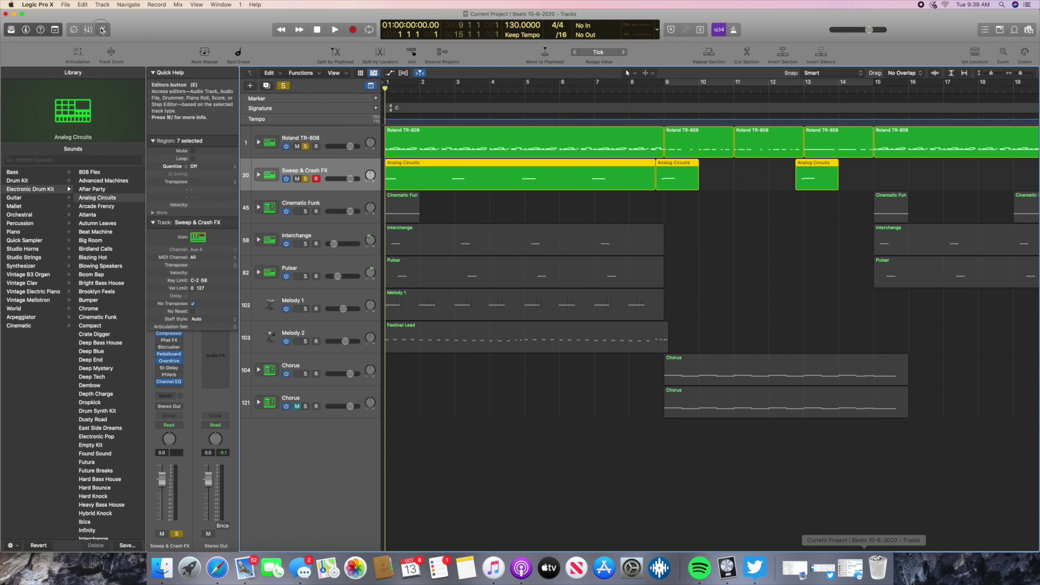
click(335, 30)
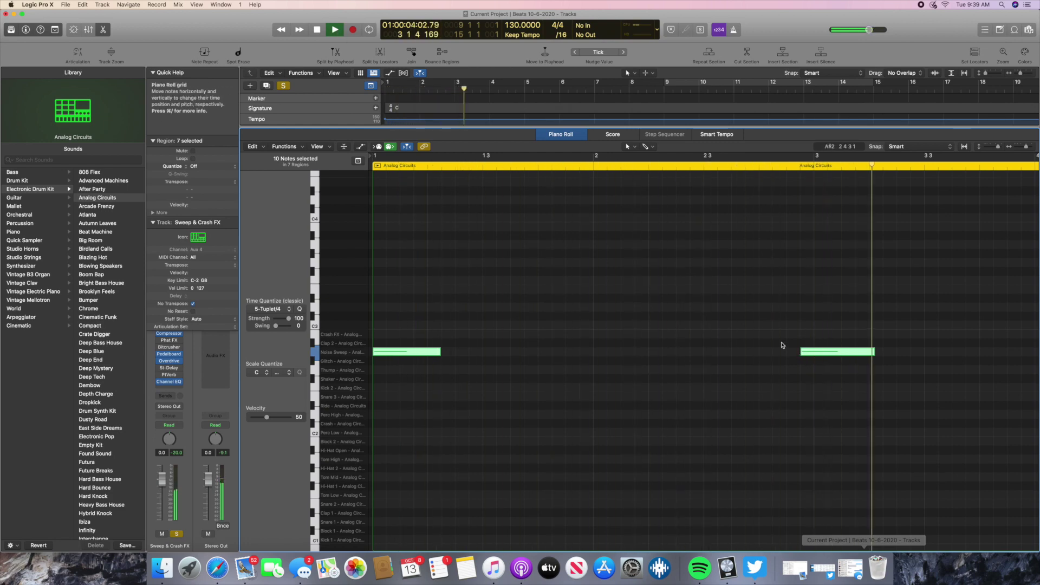
double_click(318, 29)
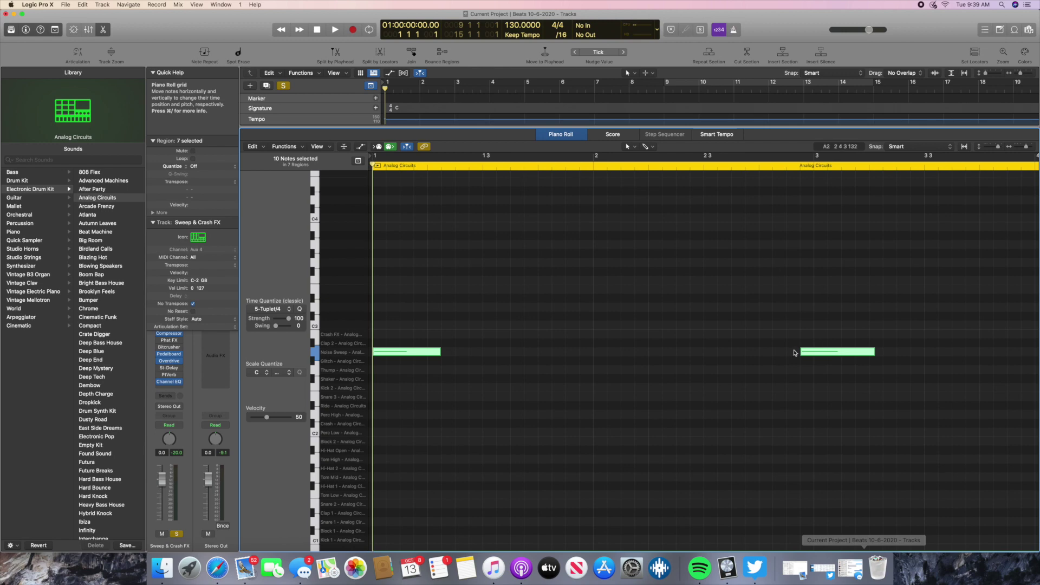
Step: Check the second noise sweep note's timing against bar 3 with the playhead, audition the note, and close the Piano Roll
click(803, 167)
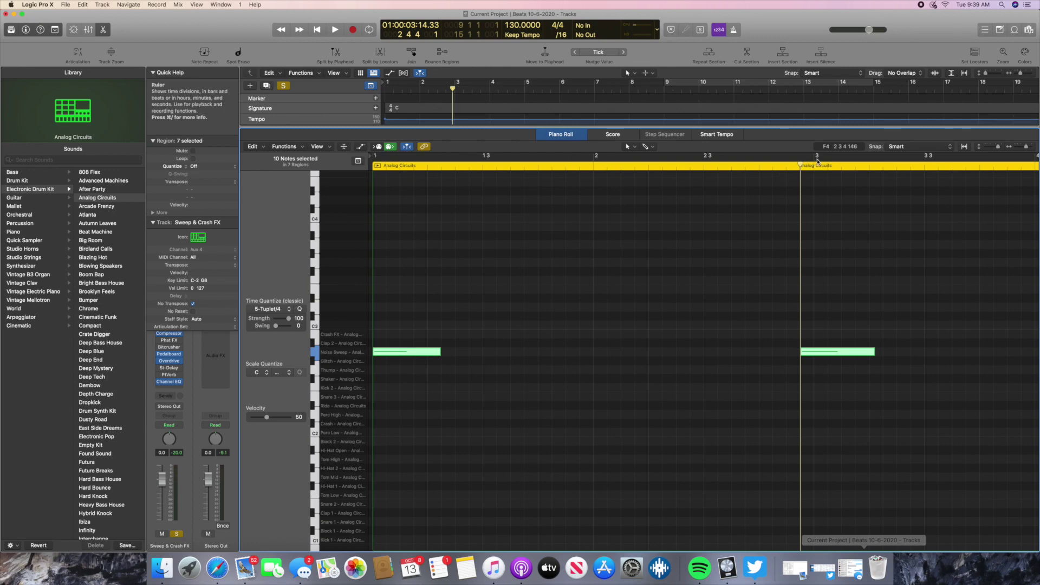
scroll(819, 160, right, 5)
click(874, 163)
scroll(808, 173, right, 2)
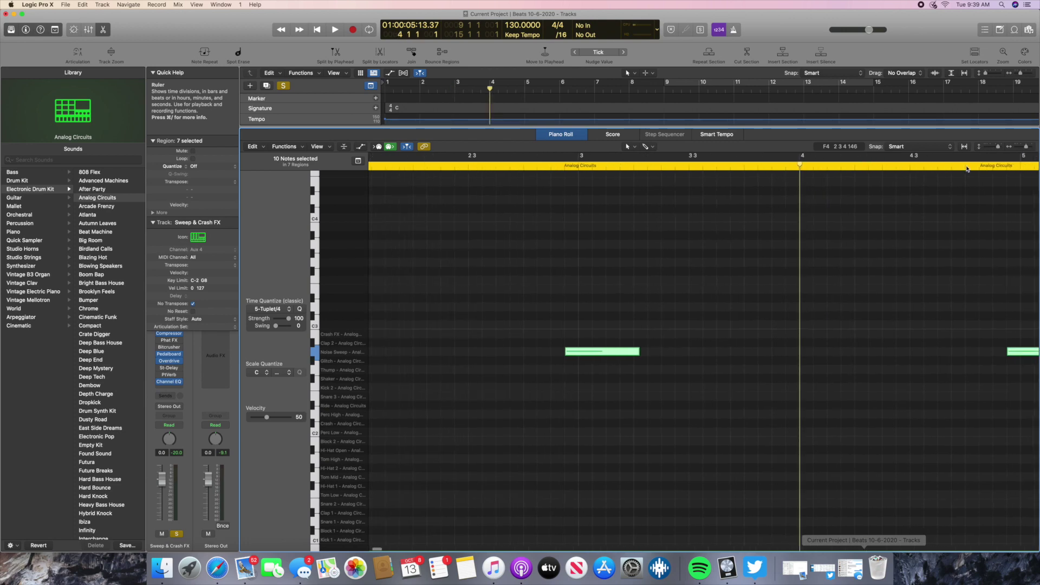
click(579, 165)
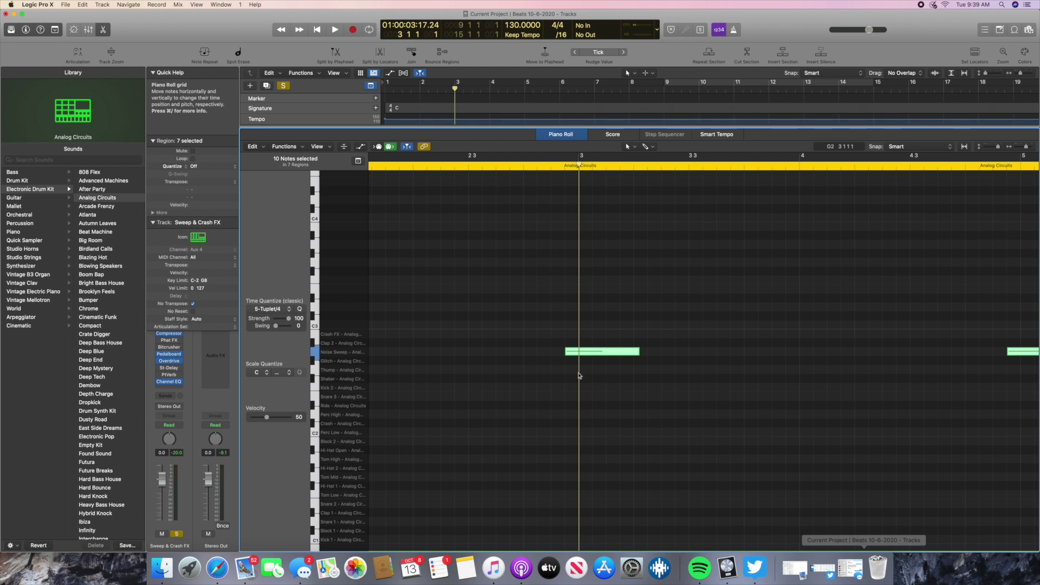
click(594, 352)
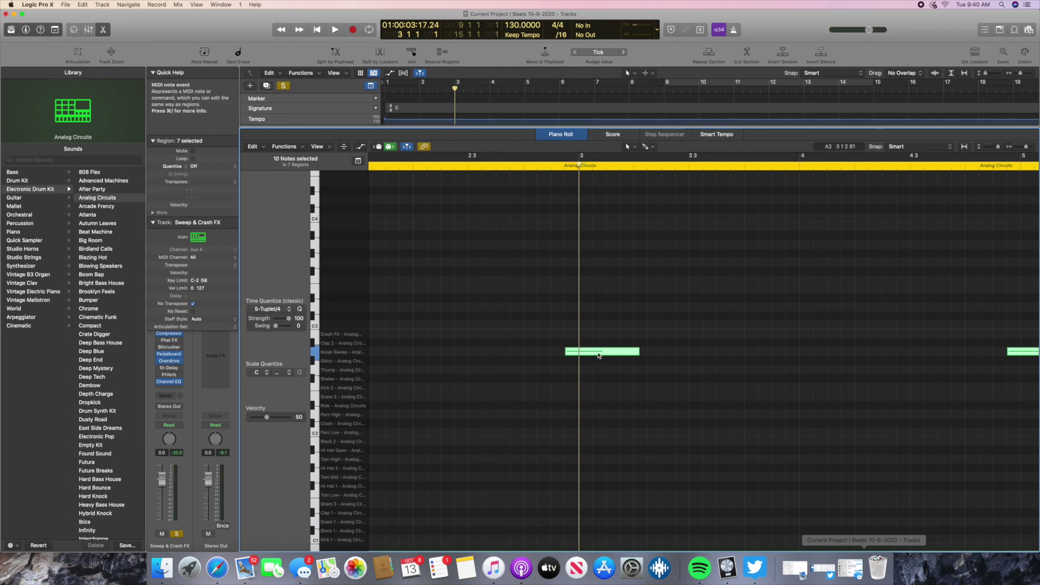
mouse_move(598, 356)
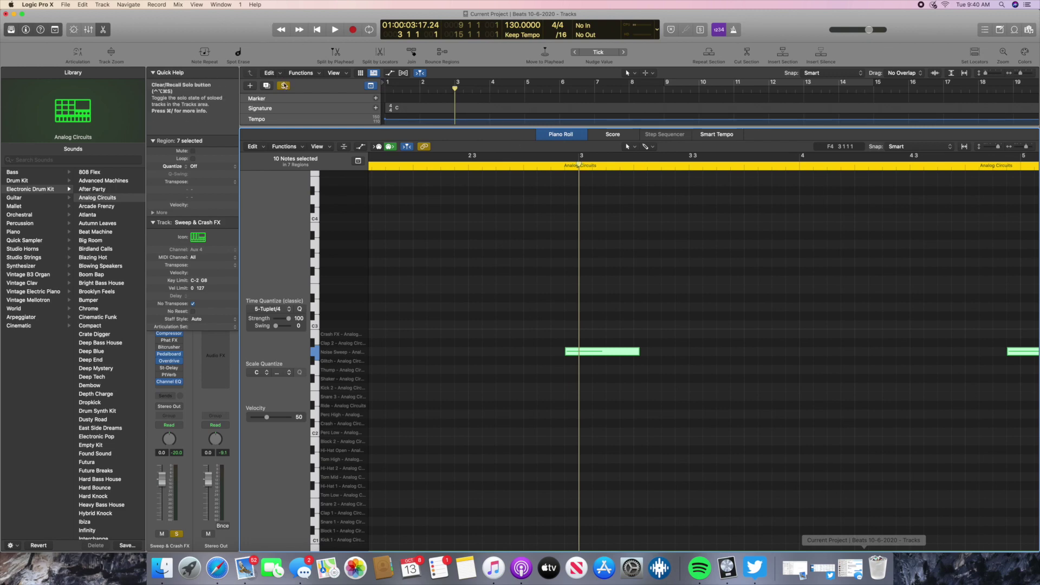
click(103, 29)
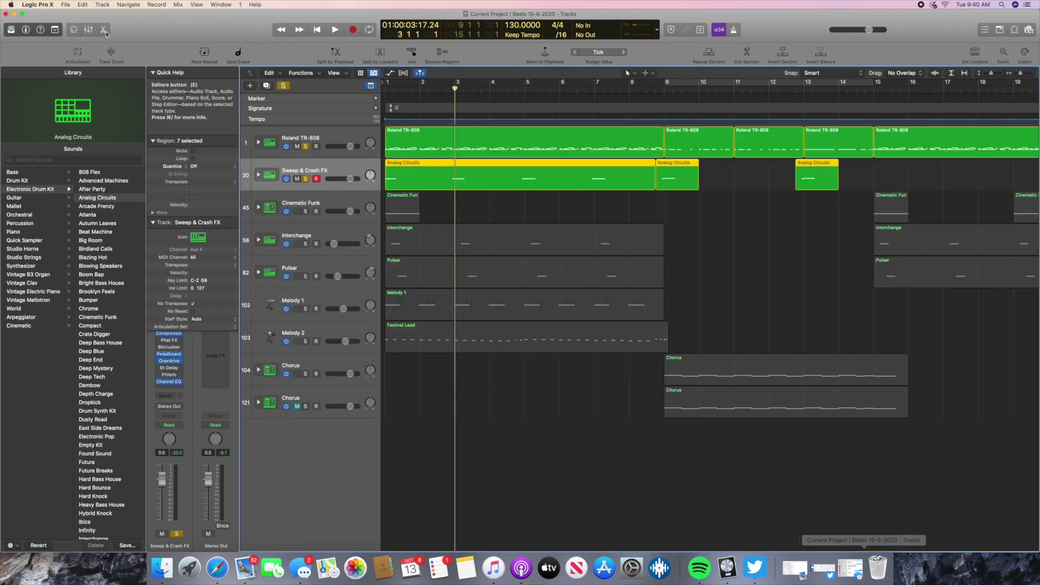
Step: Take the Roland TR-808 out of solo so that only Sweep & Crash FX is soloed, and select that track
click(423, 139)
click(324, 153)
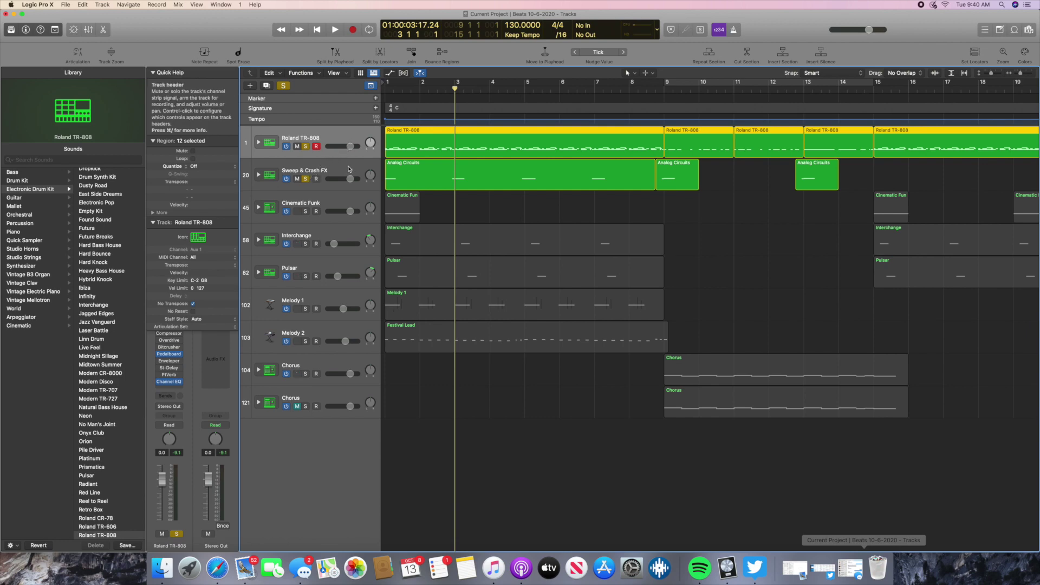
click(307, 179)
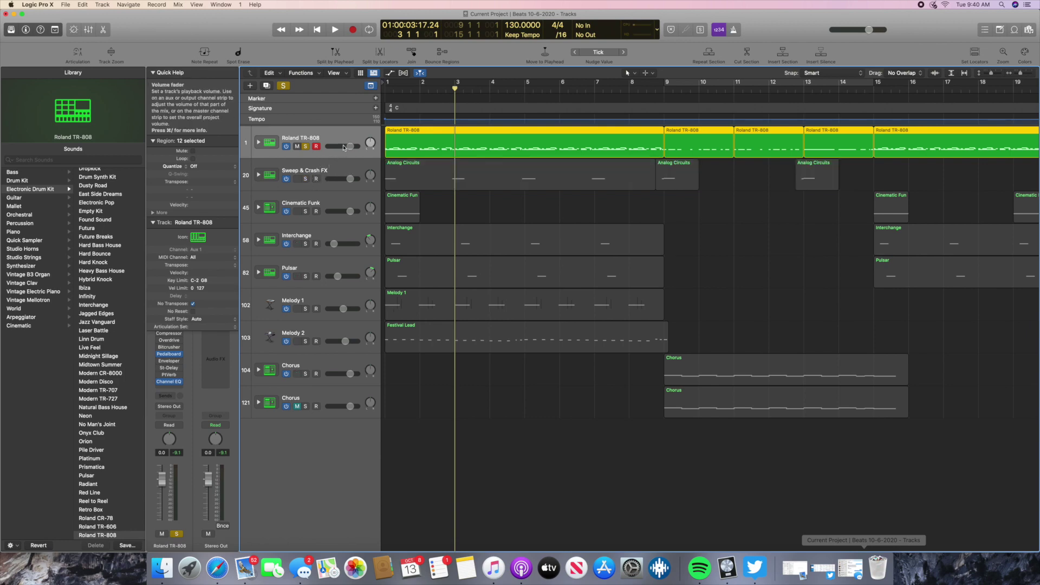
click(305, 147)
click(305, 178)
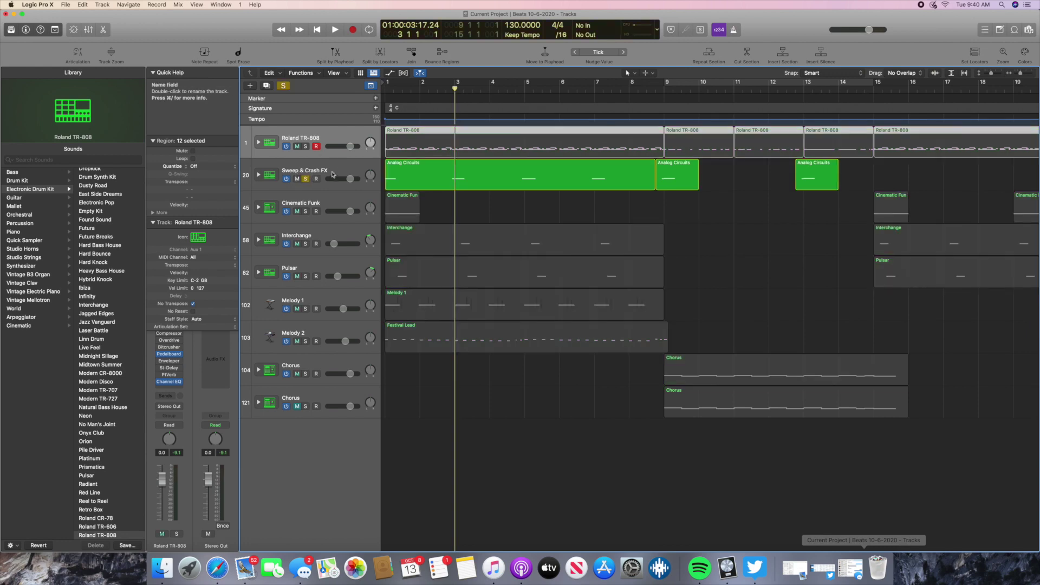
click(337, 169)
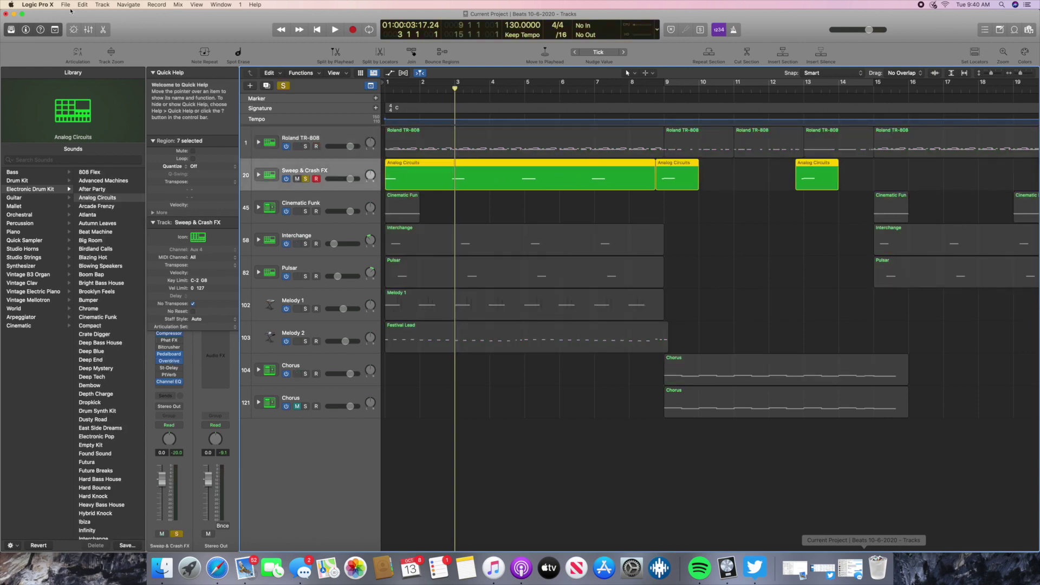
Step: Audition the noise sweep note around bar 3 in the Piano Roll, closing the editor and clearing the solo when done
key(e)
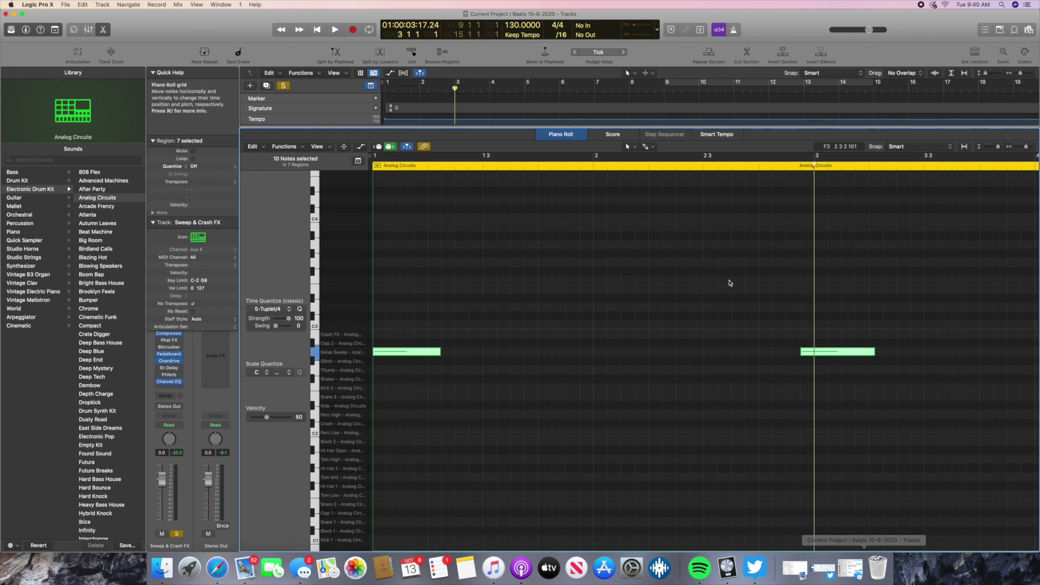
click(833, 354)
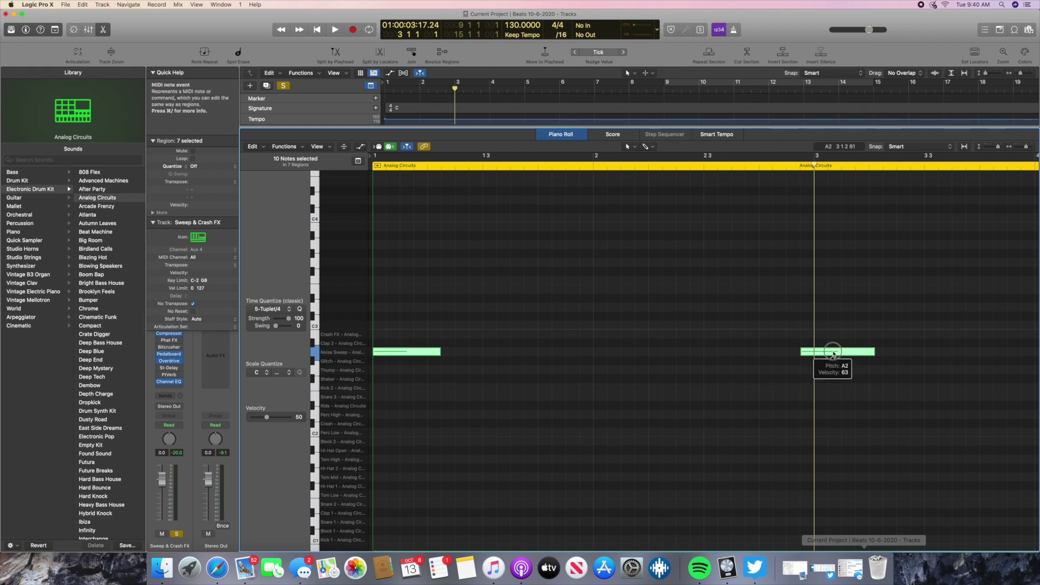
click(834, 354)
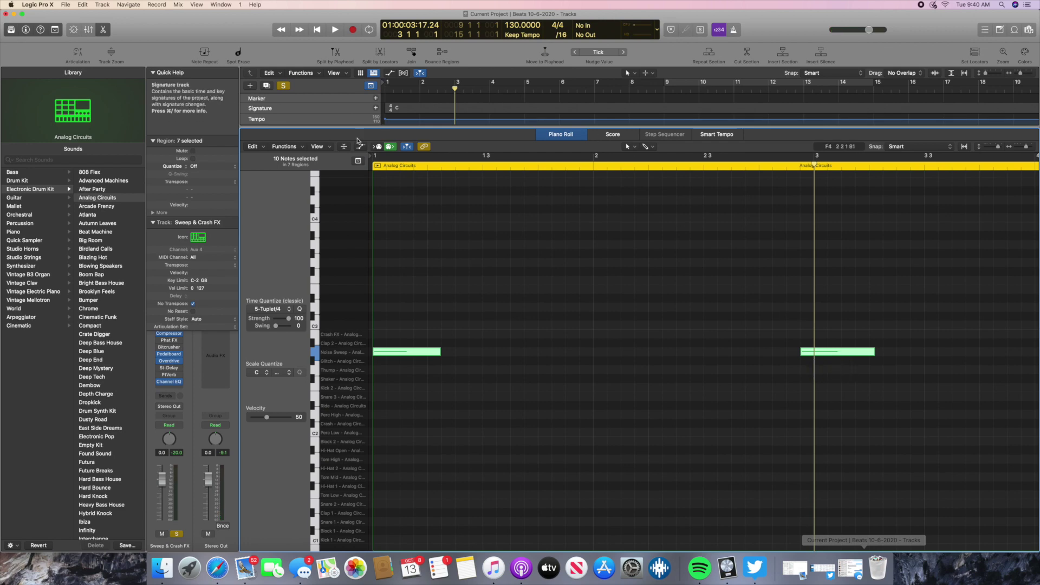
click(283, 86)
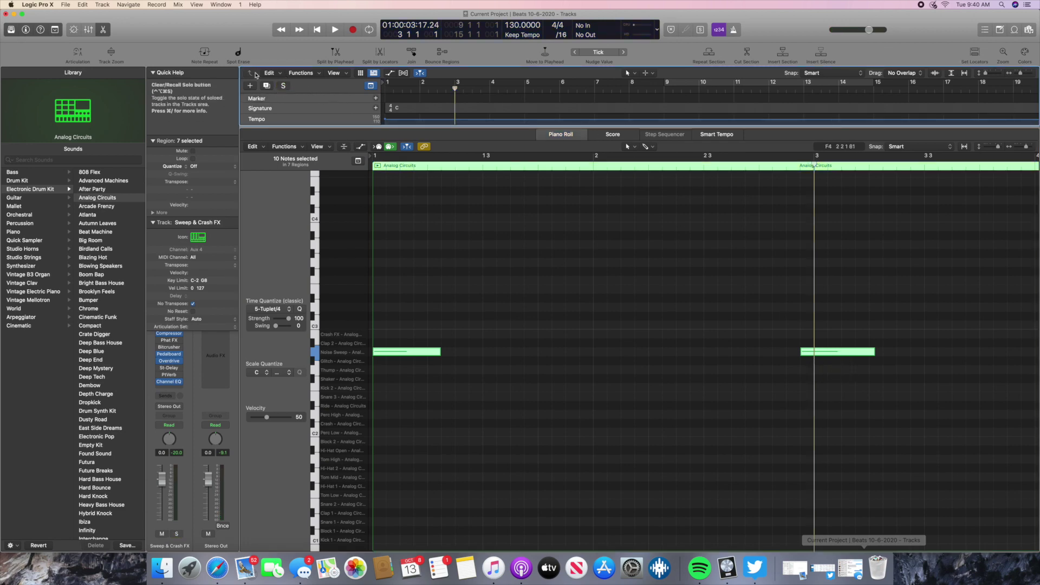
click(102, 30)
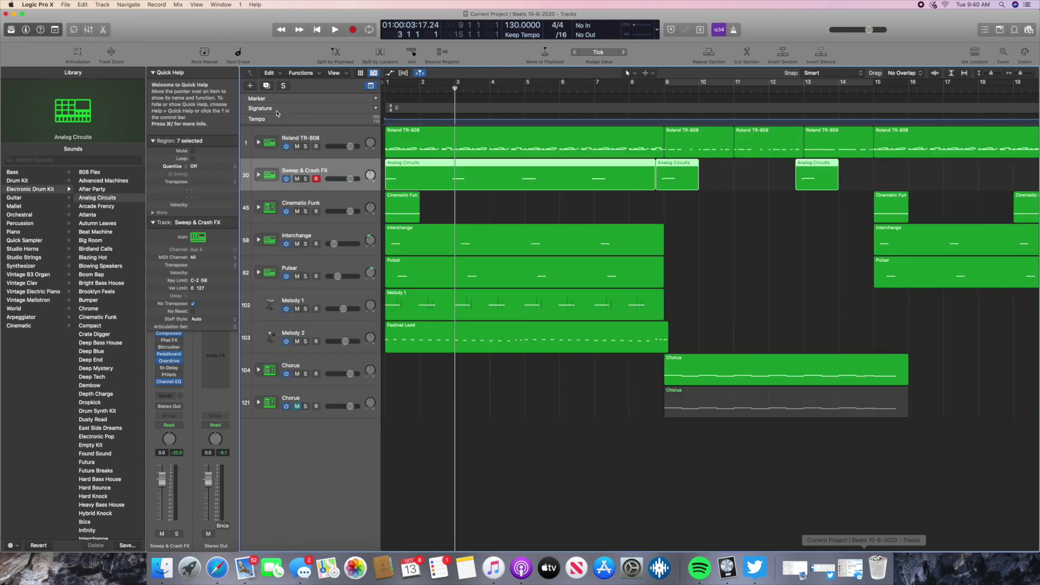
Step: Select the Cinematic Funk track, solo it together with Sweep & Crash FX and Roland TR-808, and return the playhead to the start
click(363, 199)
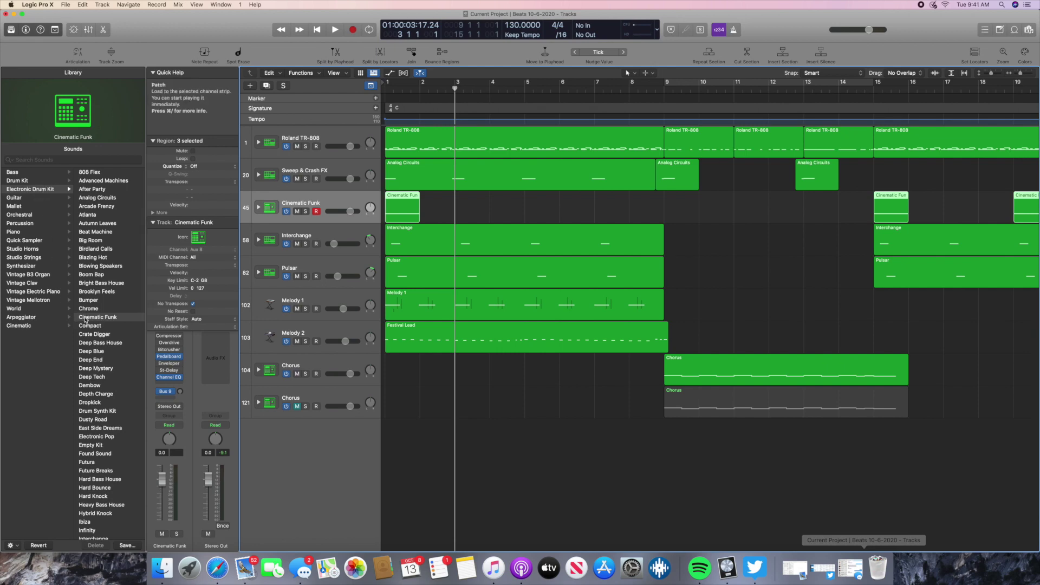
click(305, 211)
click(305, 179)
click(306, 146)
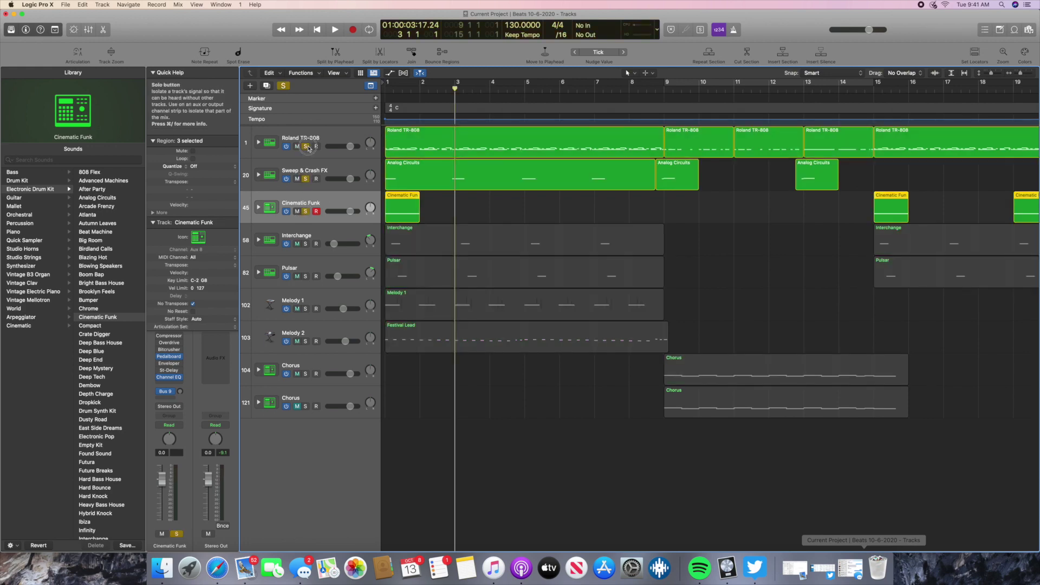
key(Return)
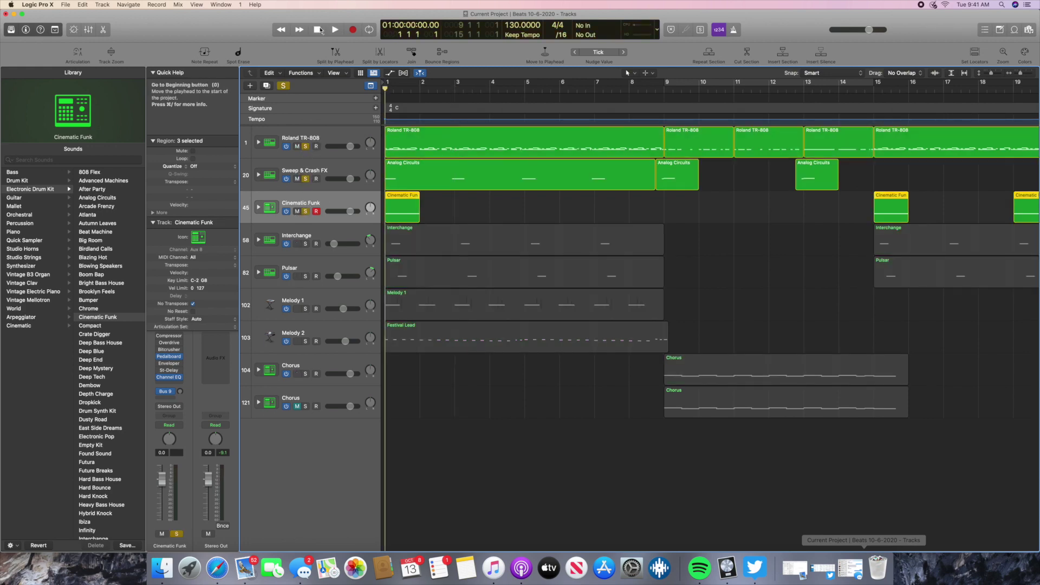
Step: Open the first Cinematic Funk region in the Piano Roll and play the three soloed tracks from the start several times
click(108, 32)
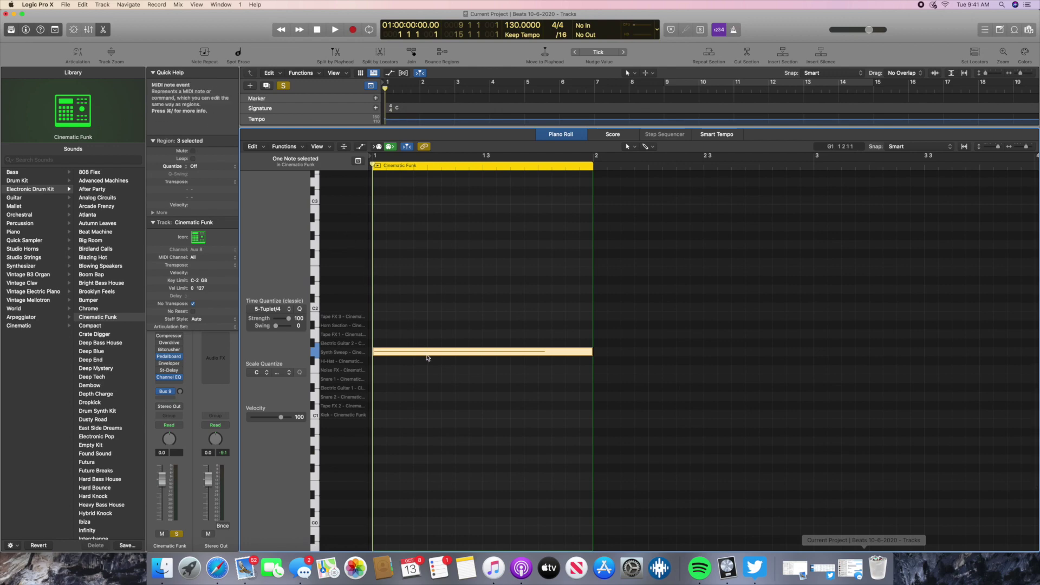
click(332, 30)
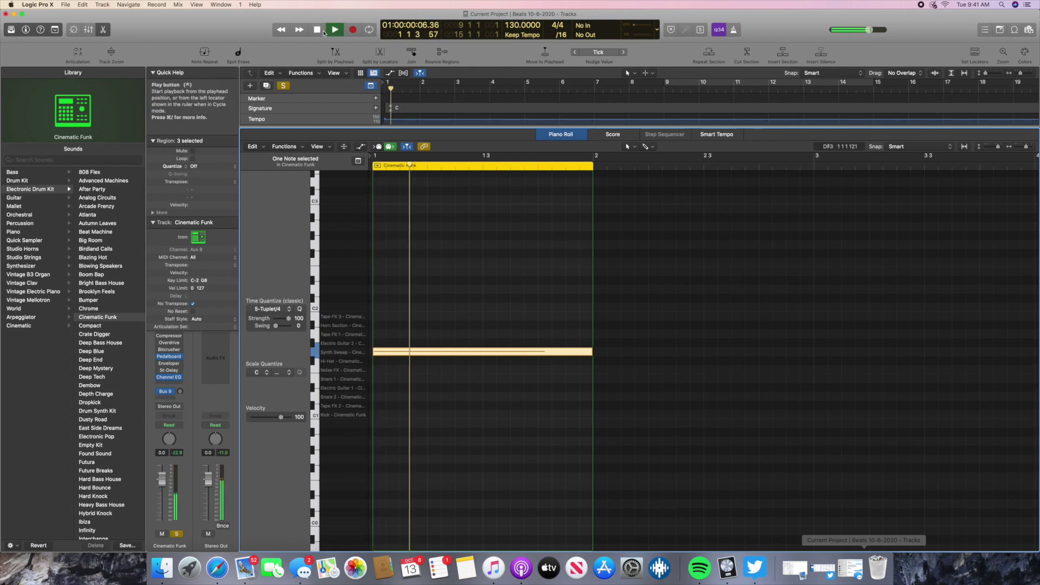
click(317, 30)
click(335, 30)
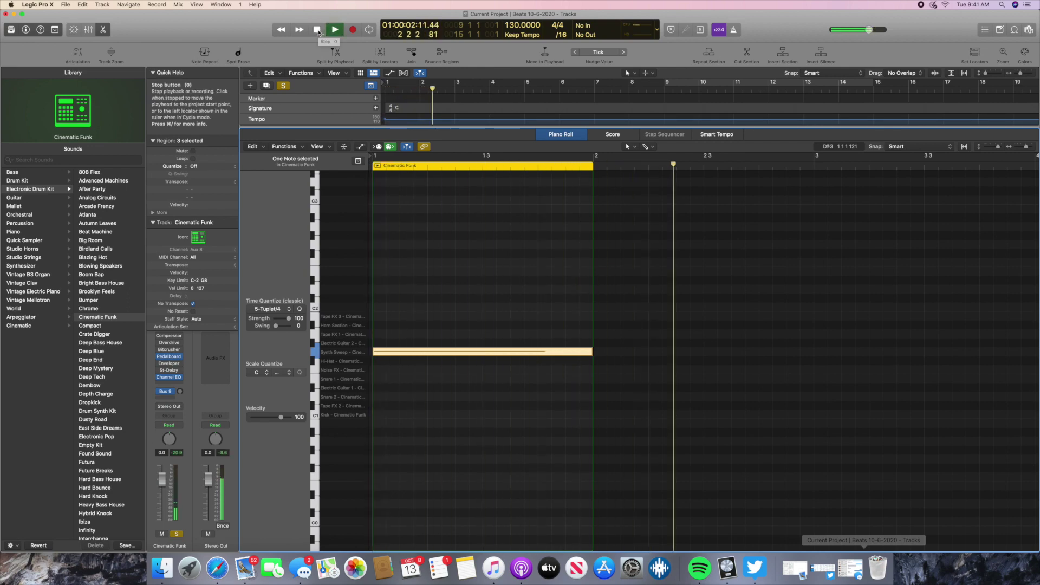
click(317, 31)
click(318, 31)
key(space)
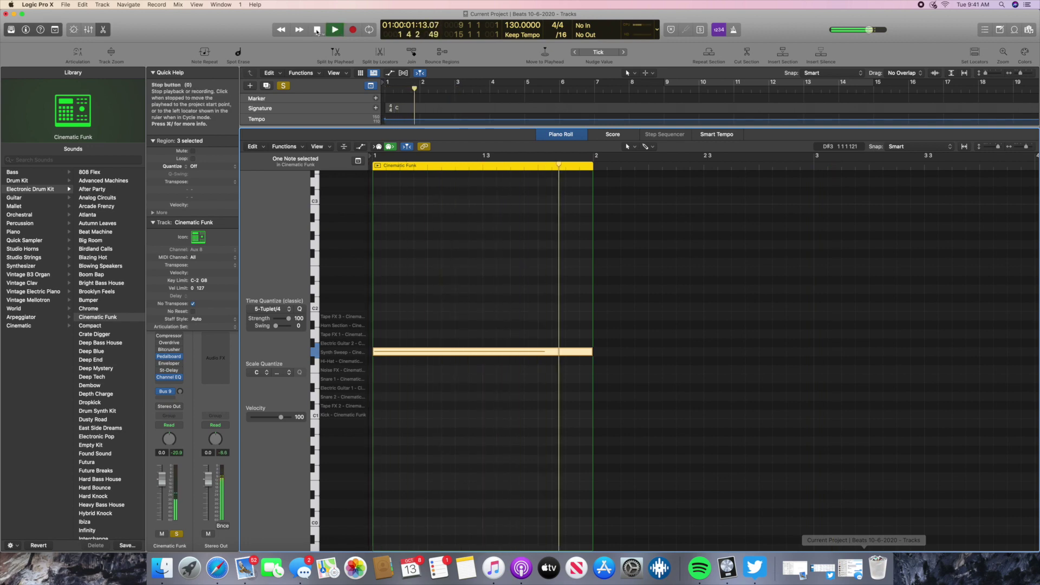
double_click(317, 30)
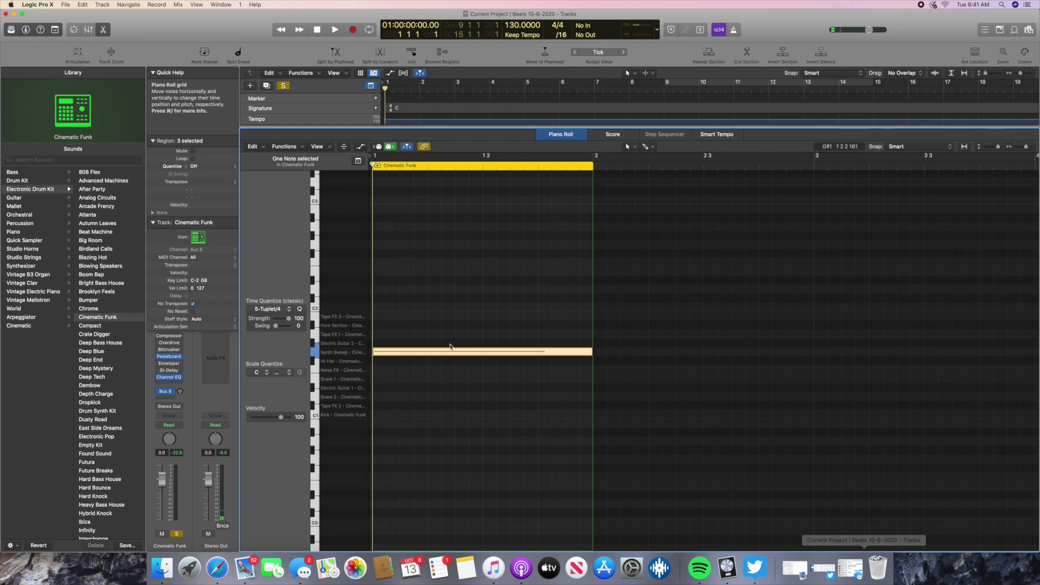
Step: Inspect the Synth Sweep note's pitch and velocity, audition it, and close the Piano Roll
mouse_move(431, 356)
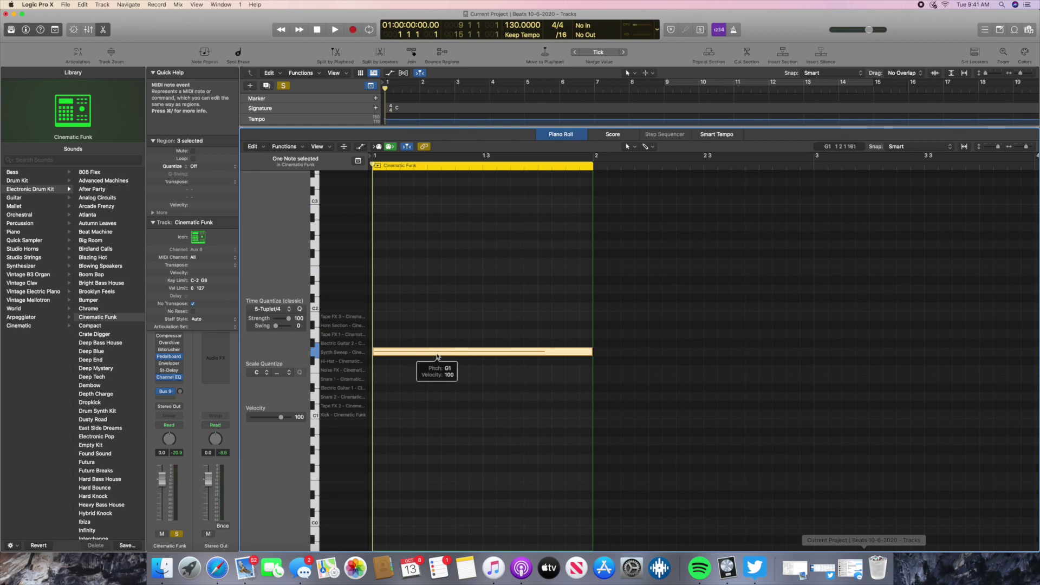
click(444, 354)
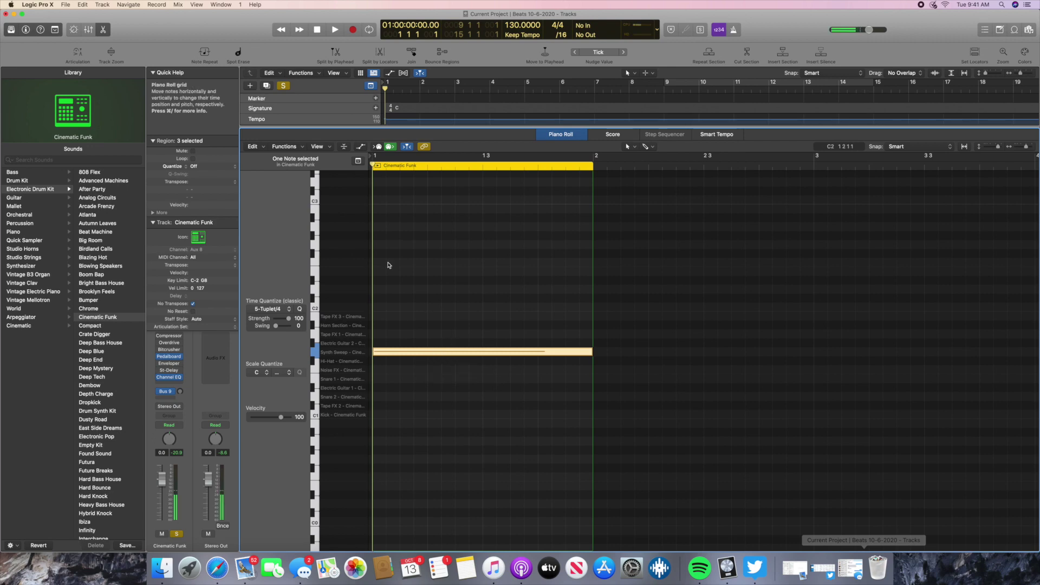
click(104, 29)
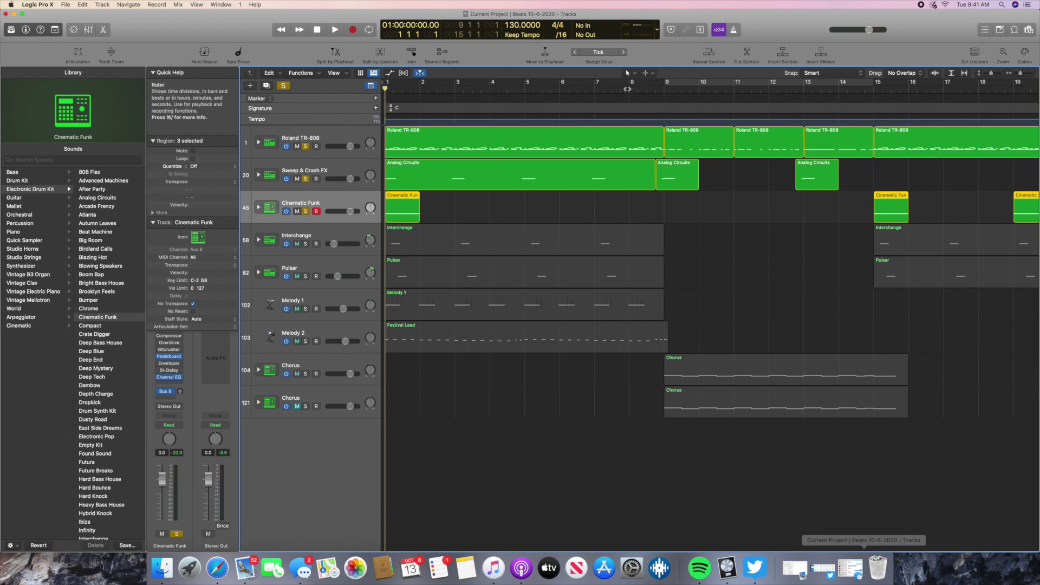
Step: Show the Arrangement global track and place the playhead at the start of the Chorus at bar 9, then the Bridge at bar 13
right_click(334, 102)
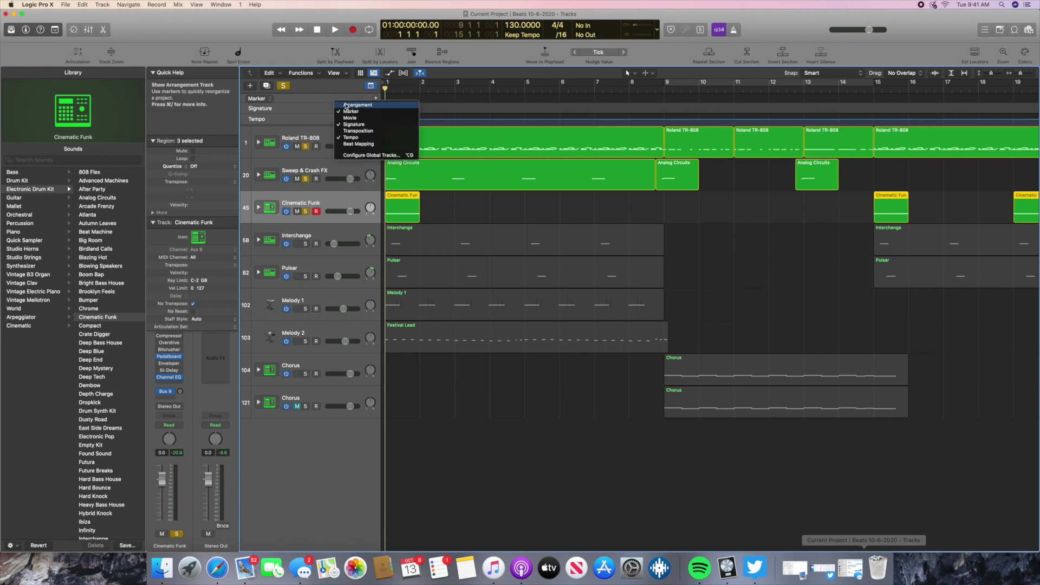
click(346, 105)
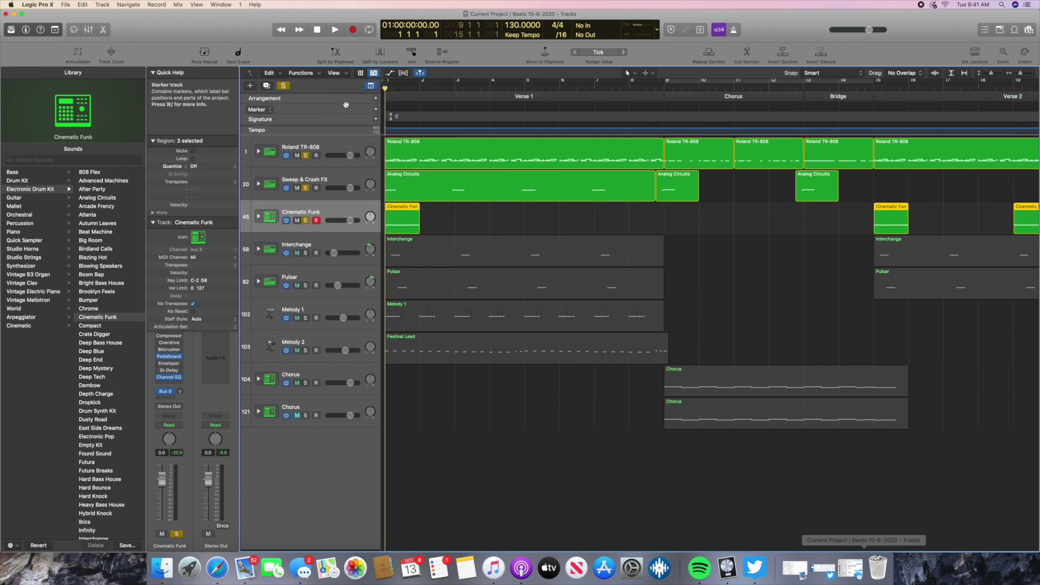
click(664, 89)
click(804, 87)
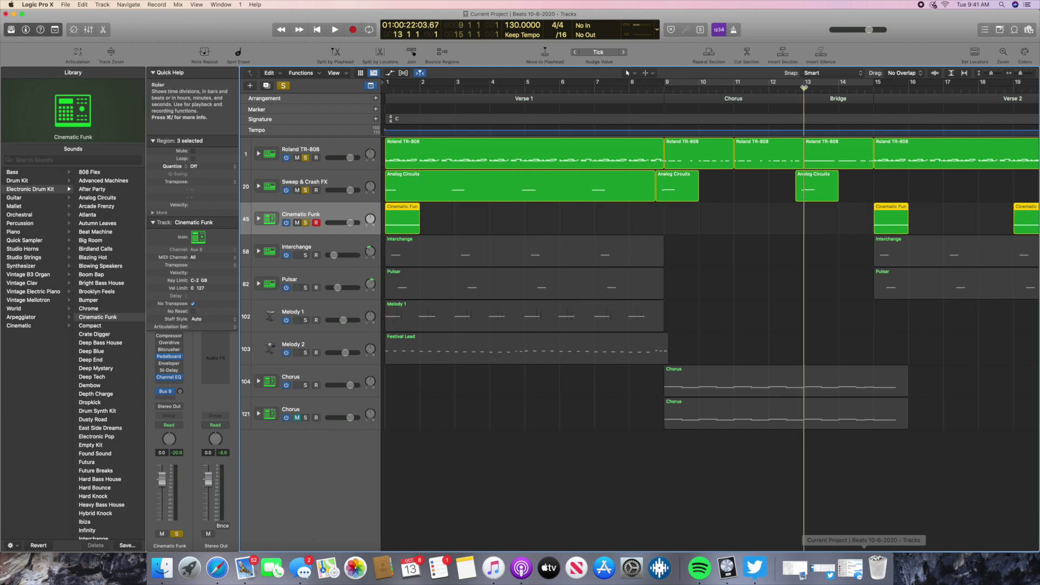
Step: Locate the start of Verse 2 at bar 15 with the playhead, and return to the start of the project
click(874, 88)
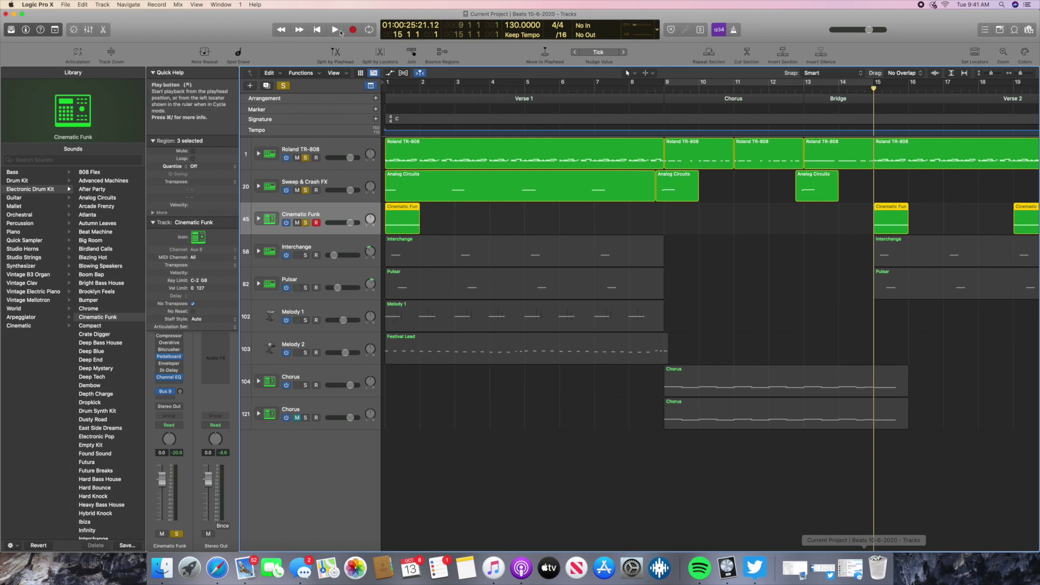
click(317, 30)
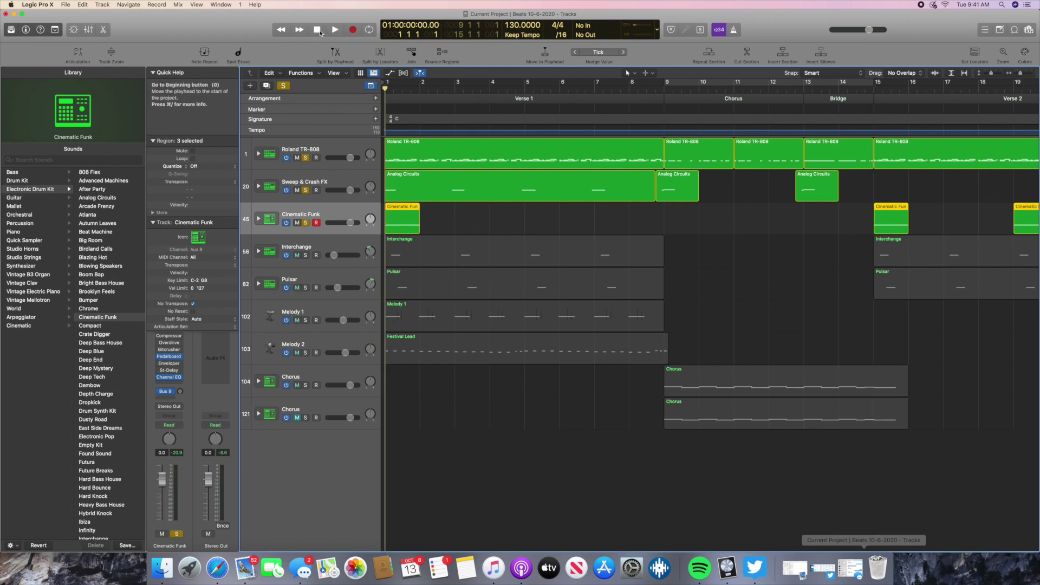
Step: Solo and select the Interchange track, and check its notes in the Piano Roll before closing the editor
click(307, 255)
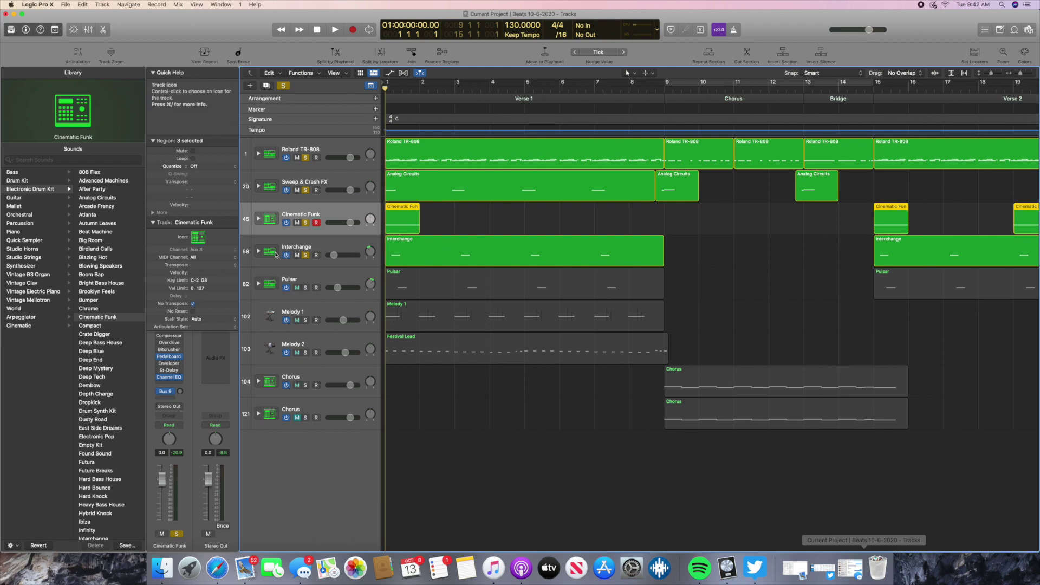
click(321, 247)
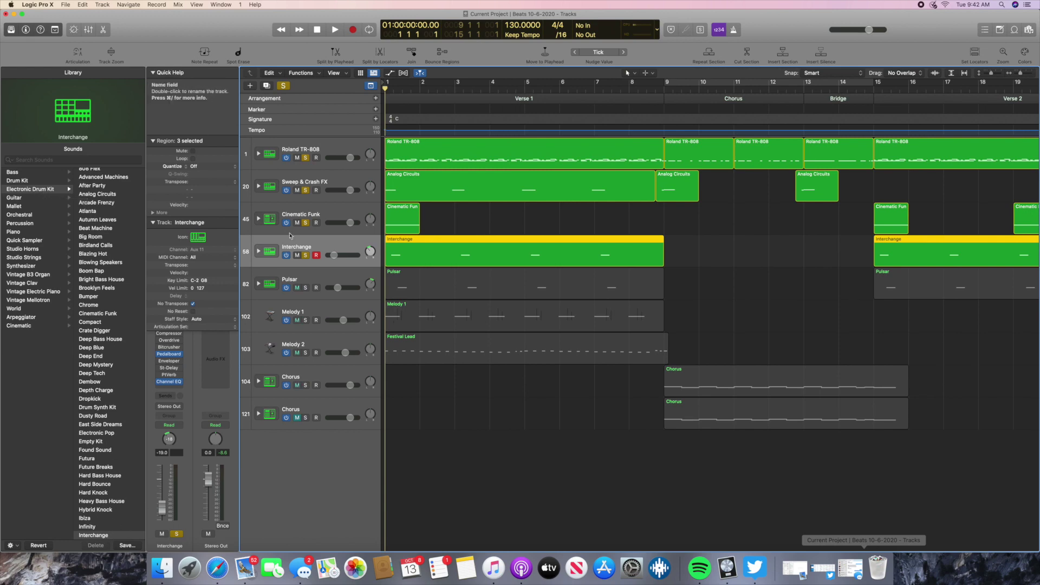
click(104, 30)
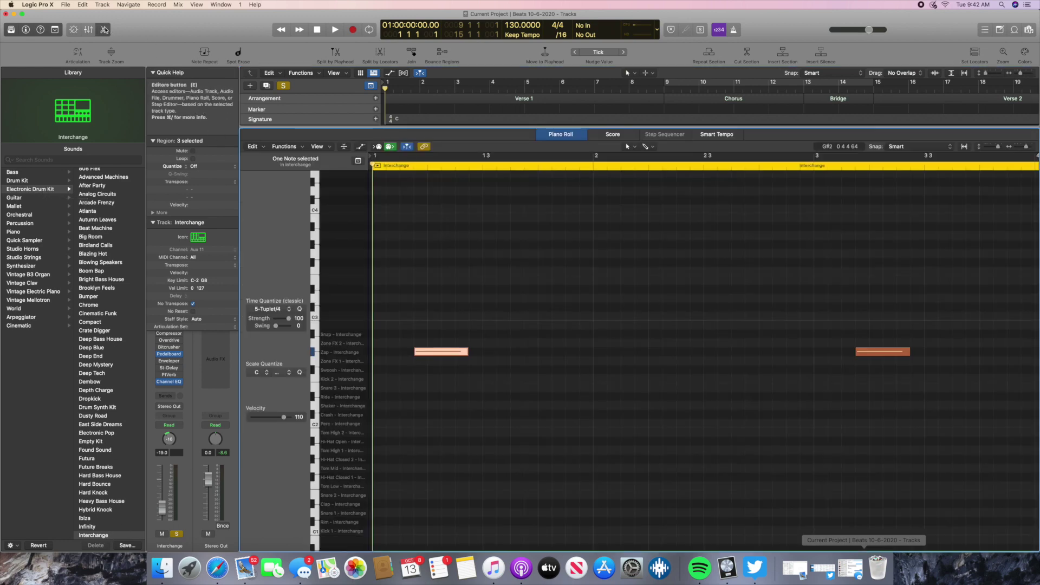
click(104, 29)
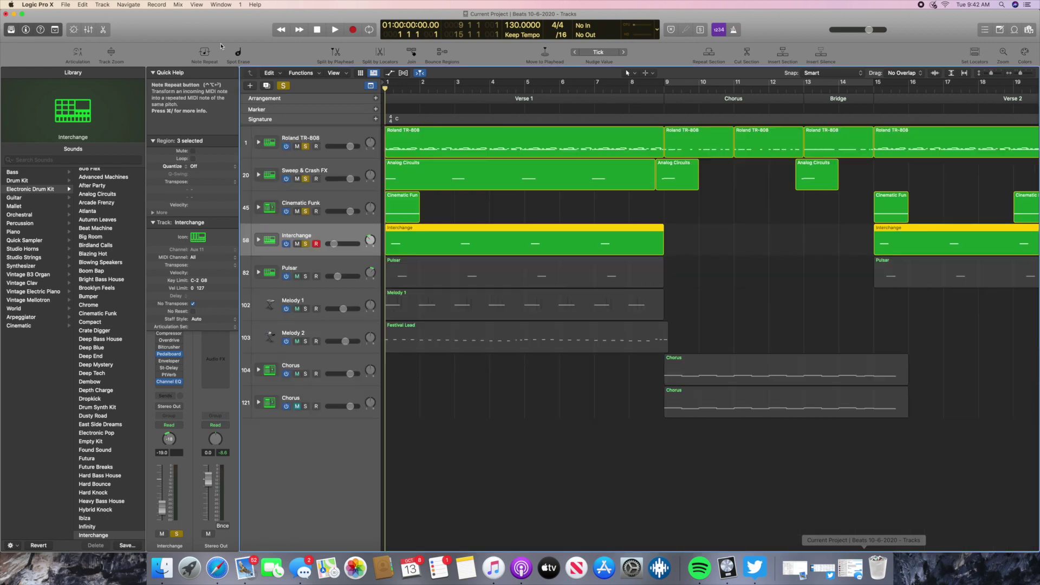
Step: Preview the soloed tracks from the start, and raise the Interchange and Pulsar volumes together to -2.5 dB and 3.3 dB
click(335, 31)
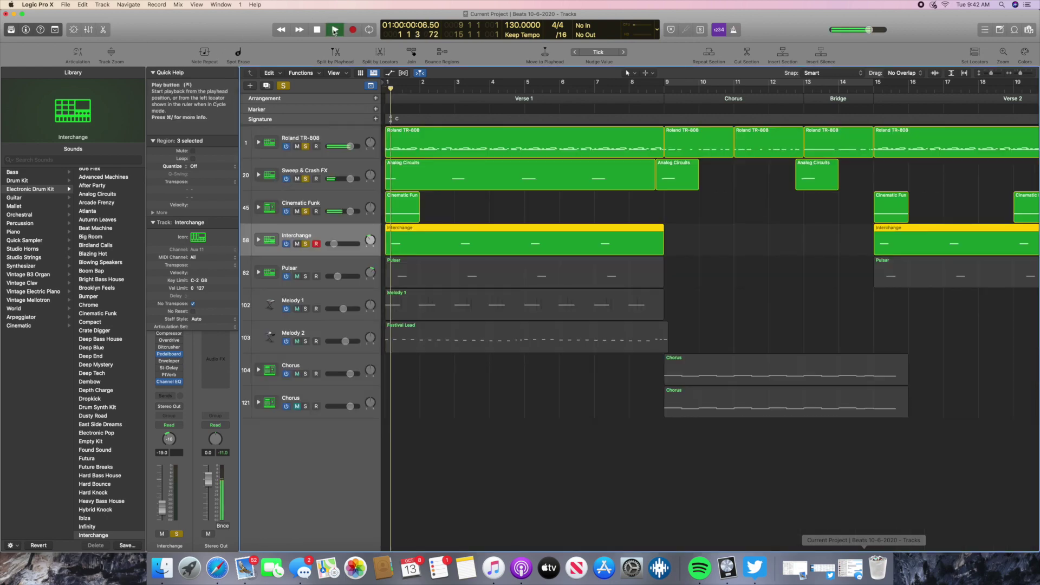
click(319, 30)
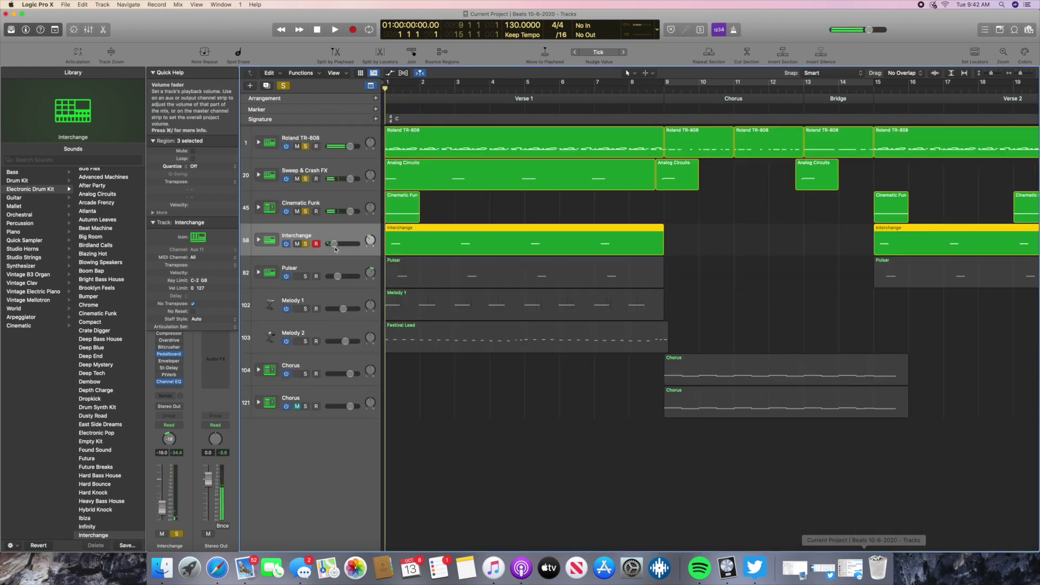
click(336, 263)
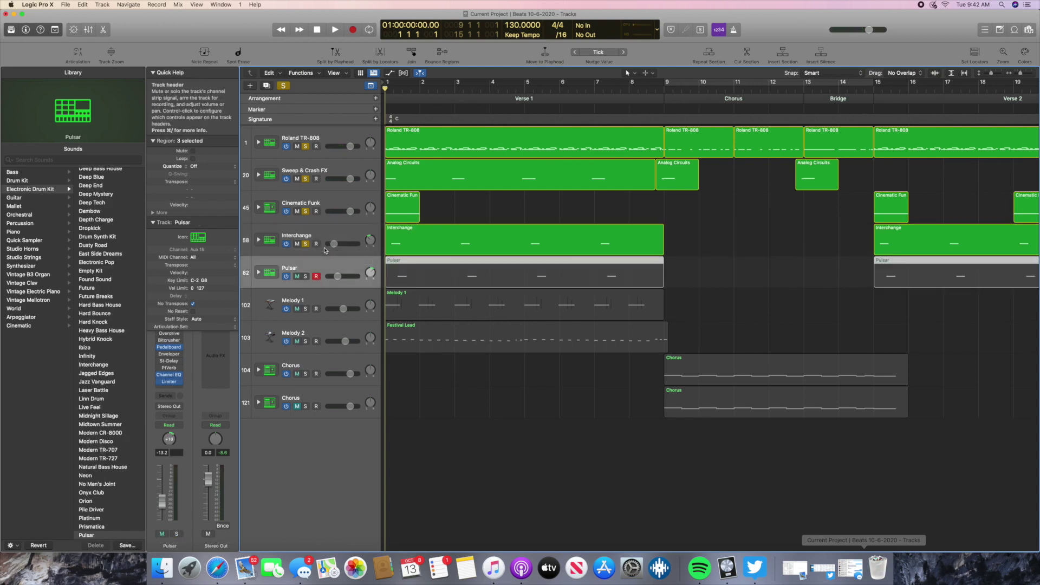
shift+click(320, 250)
drag(334, 244, 339, 244)
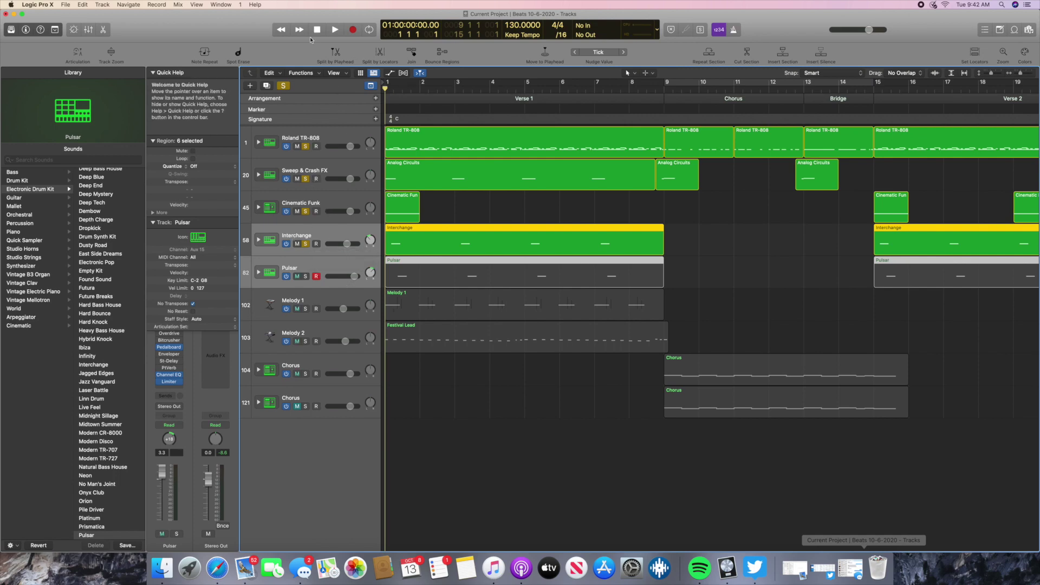
Step: Play the soloed tracks with the Interchange and Pulsar notes open in the Piano Roll, return to the start, and close the editor
key(space)
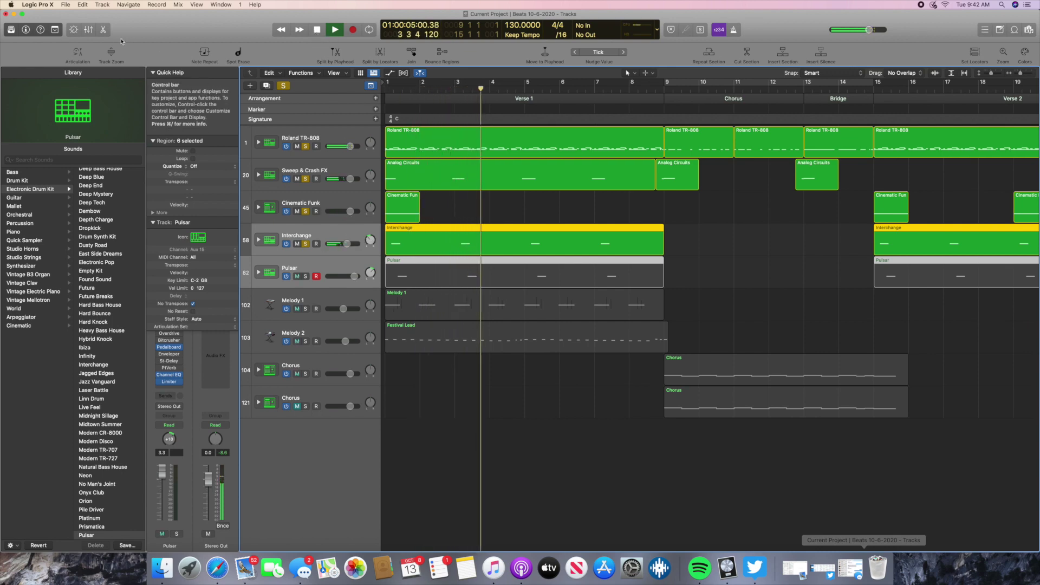
click(105, 33)
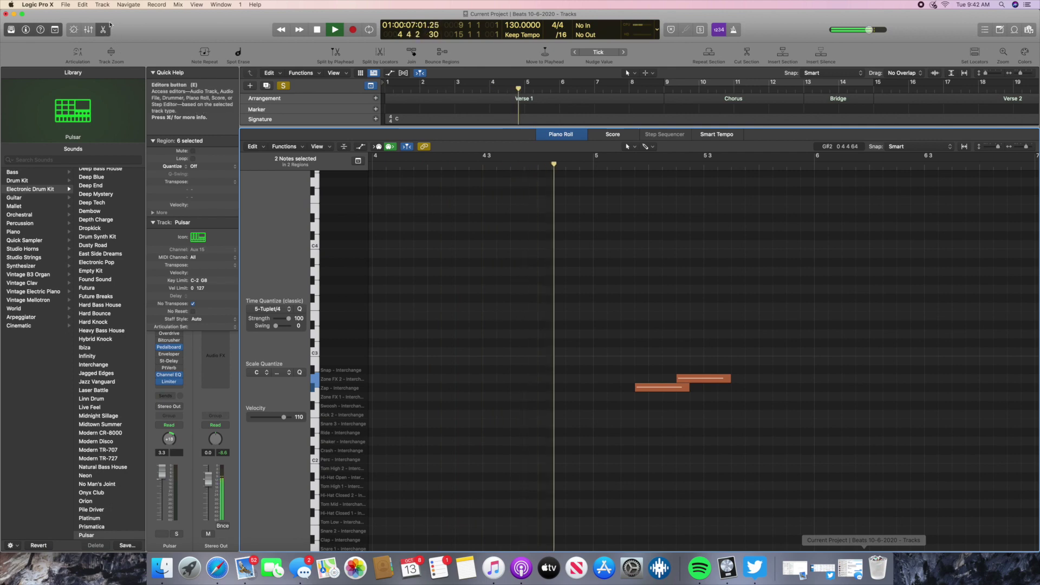
click(320, 30)
click(320, 31)
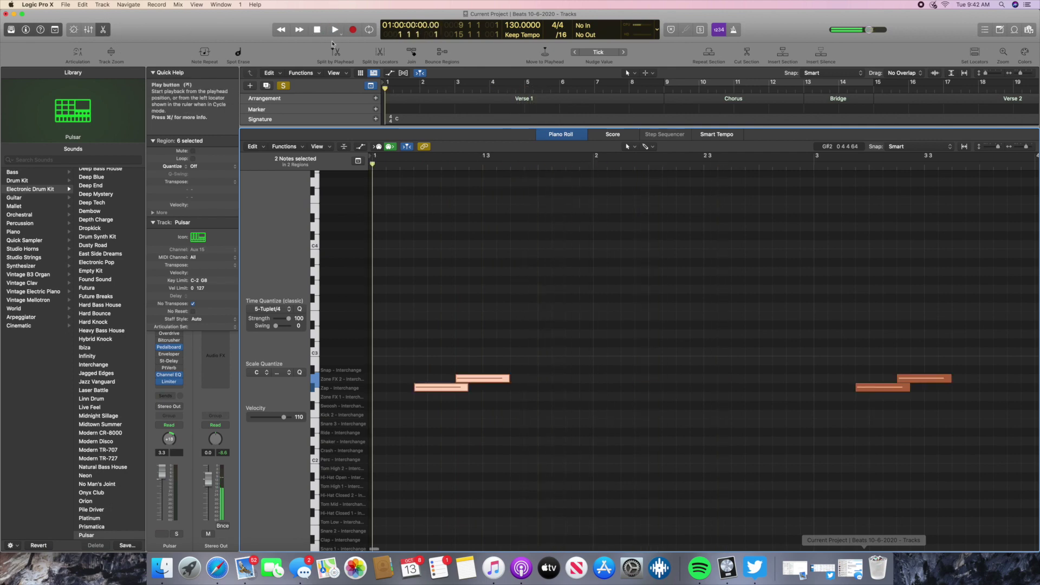
click(104, 31)
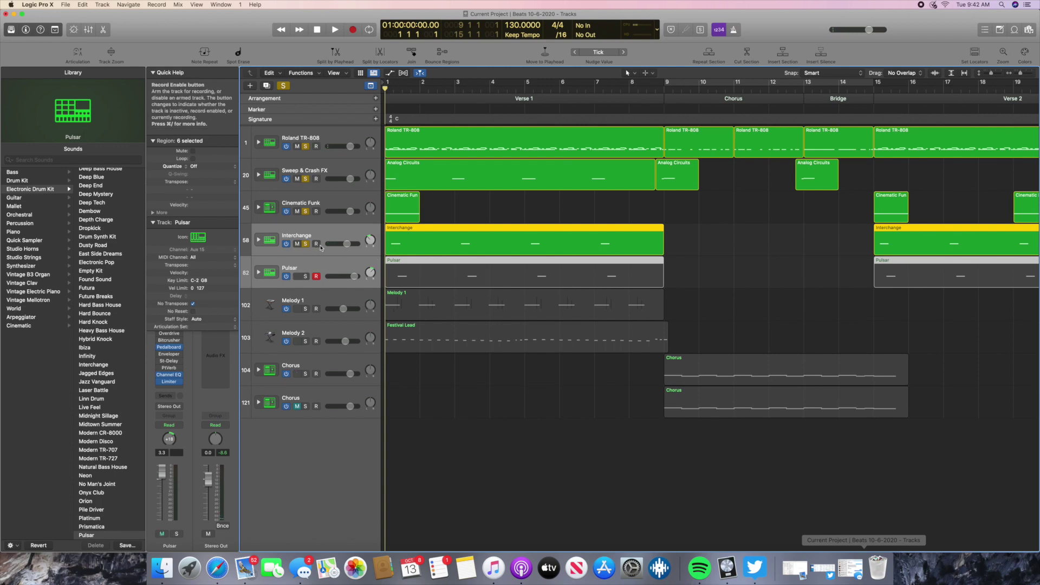
Step: View the Interchange track's notes on their own in the Piano Roll, and close the editor
click(325, 232)
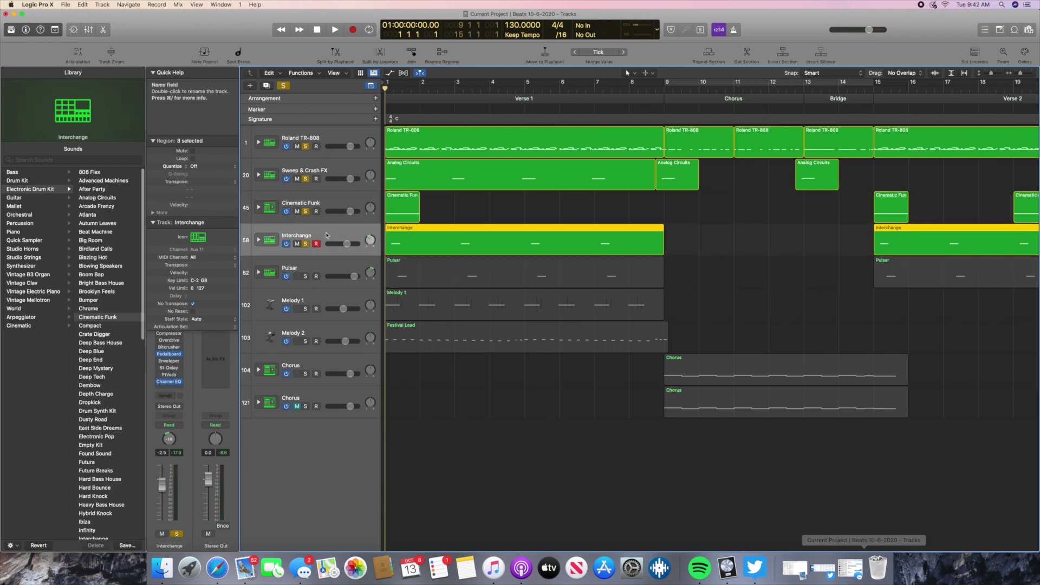
click(103, 30)
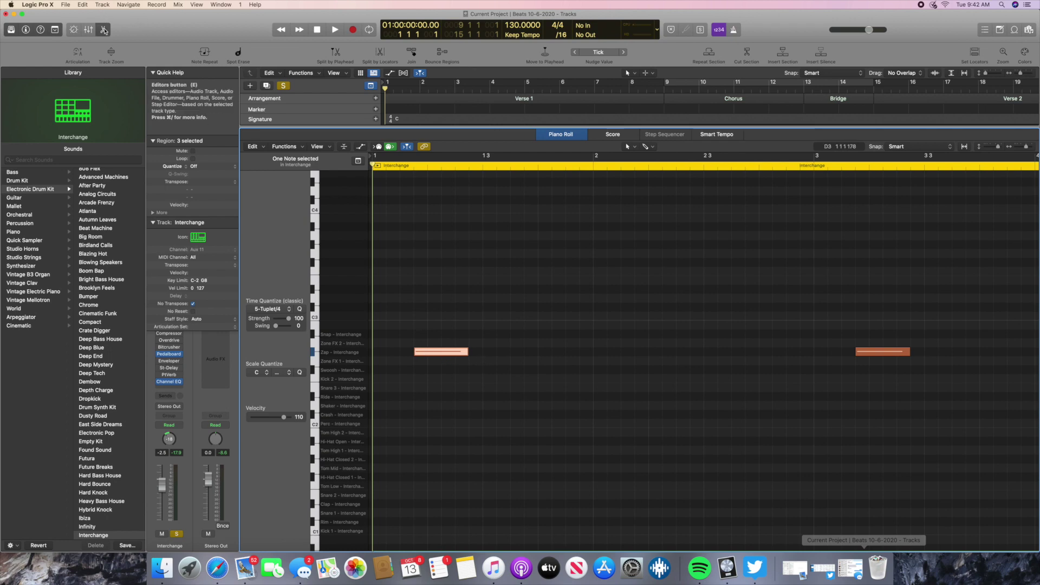
key(e)
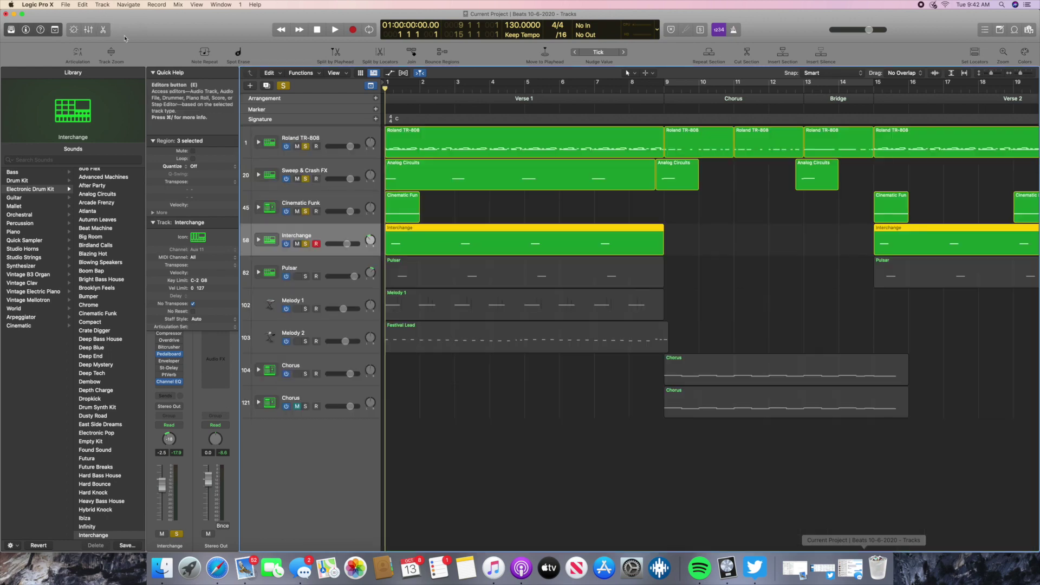
Step: Select the Interchange and Pulsar tracks together, compare their overlapping notes in the Piano Roll, and close the editor
click(328, 269)
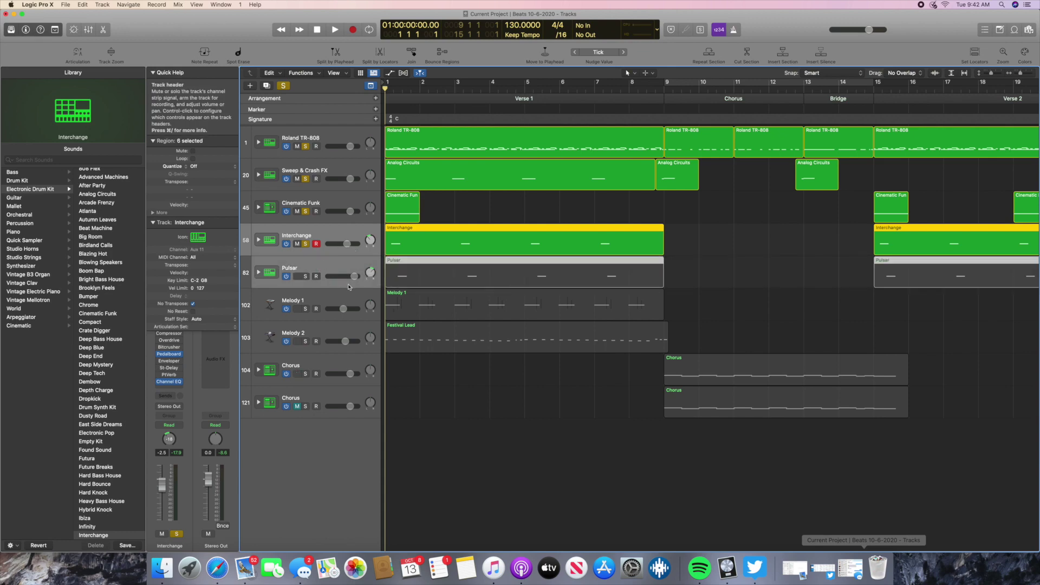
shift+click(325, 295)
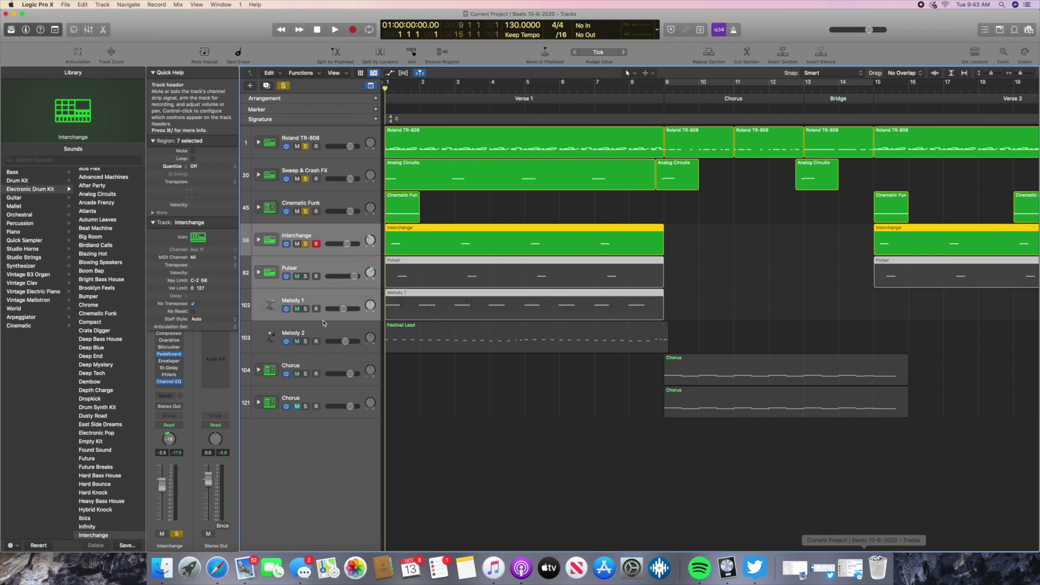
shift+click(323, 330)
shift+click(323, 299)
shift+click(324, 331)
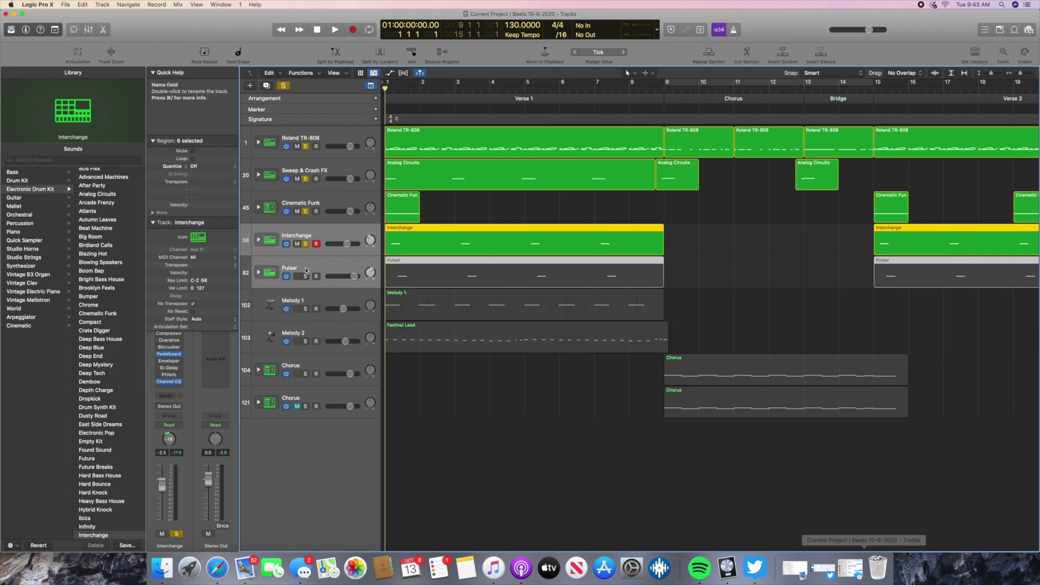
click(102, 30)
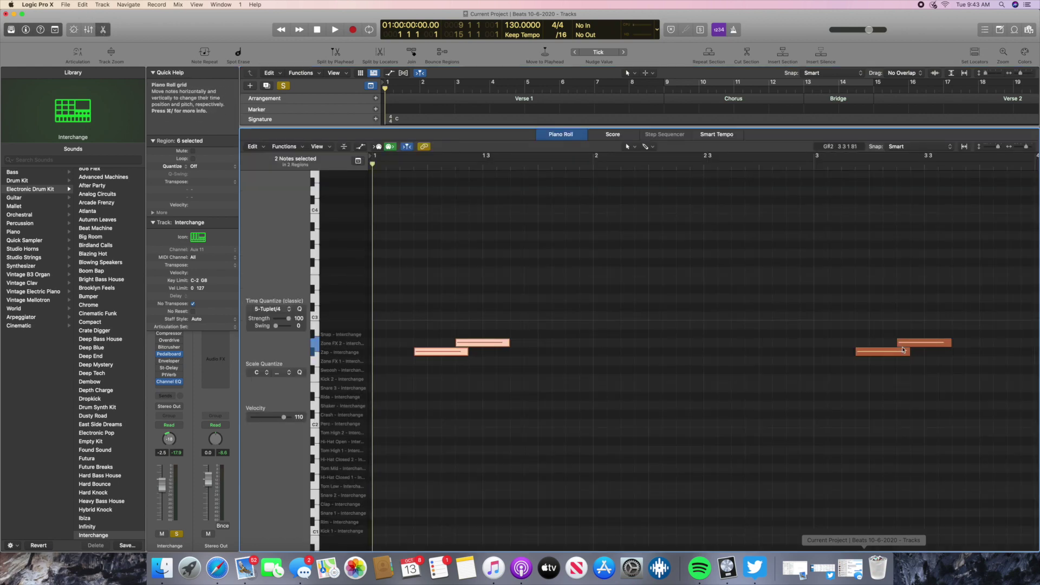
click(103, 29)
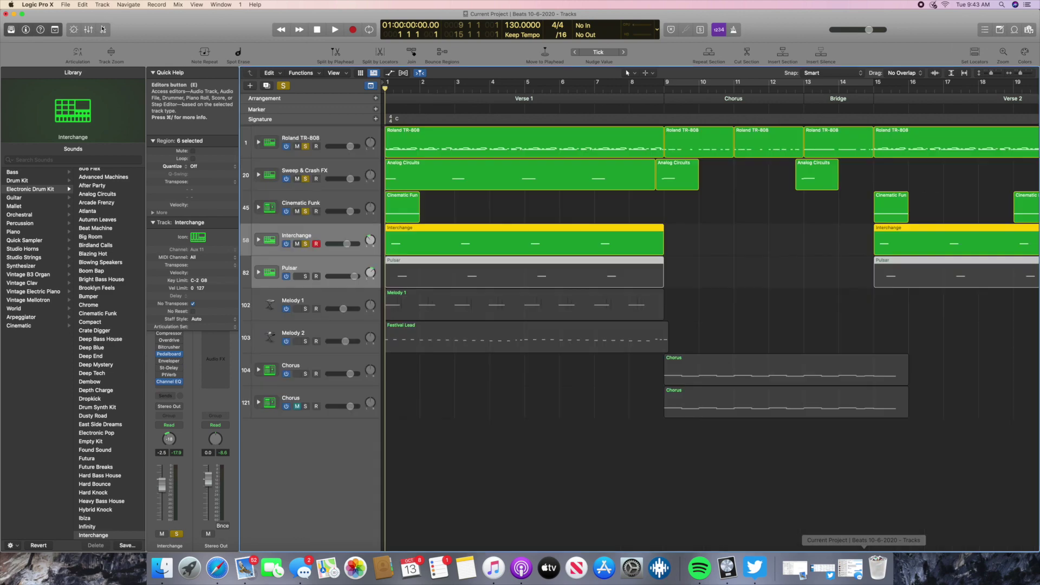
Step: Select only the Interchange track, audition its first Zap note in the Piano Roll, and close the editor
click(336, 267)
click(347, 236)
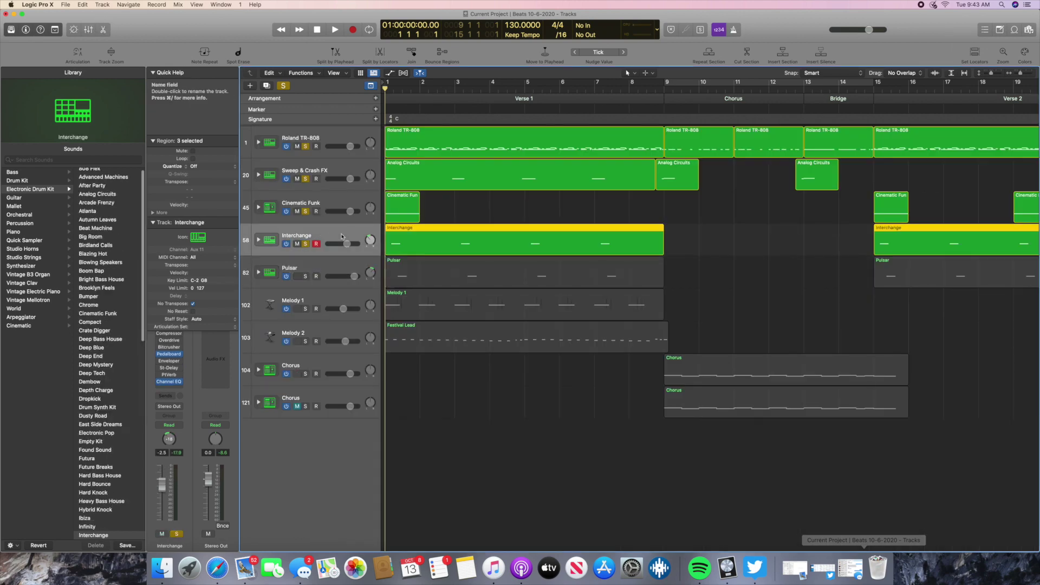
click(103, 31)
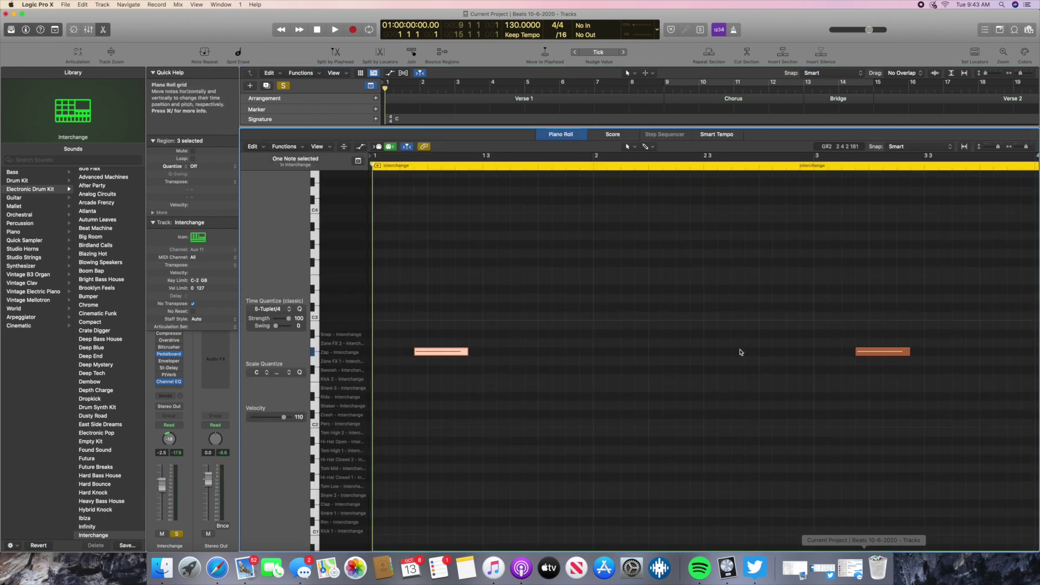
click(439, 355)
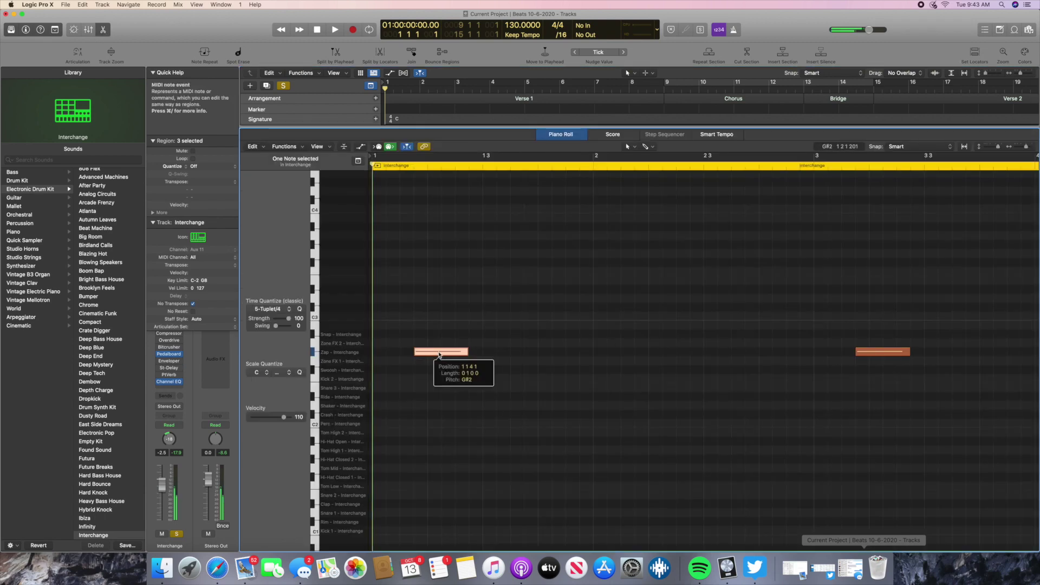
click(439, 355)
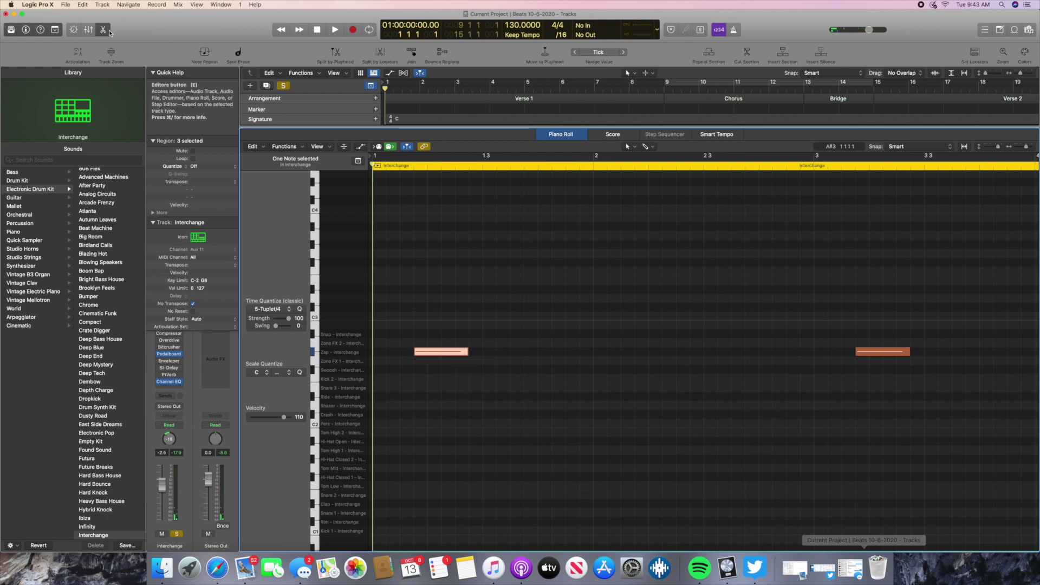
key(e)
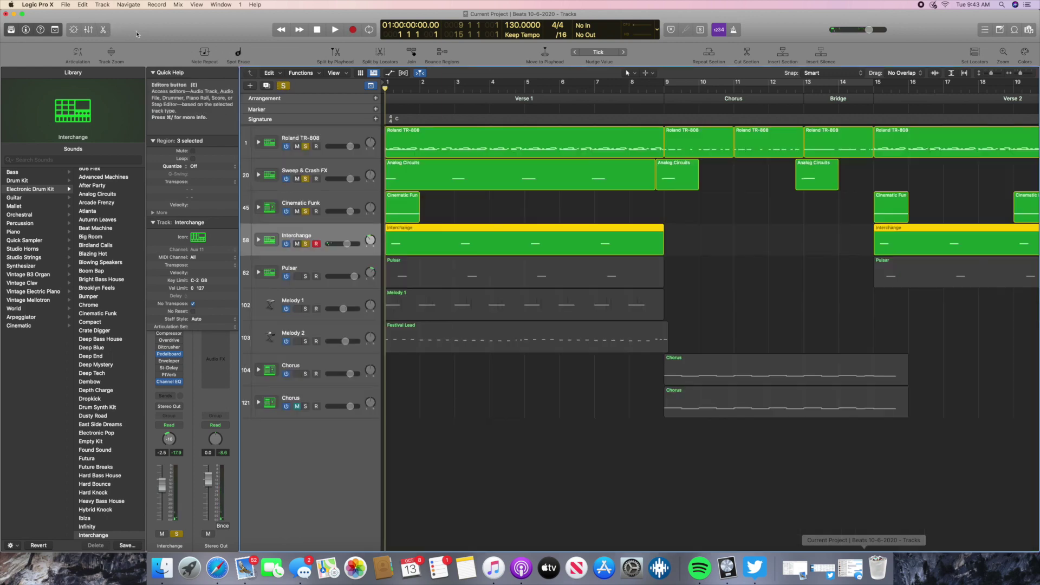
Step: Play the four soloed tracks from the start to hear Interchange in the mix, and return the playhead to bar 1
click(335, 30)
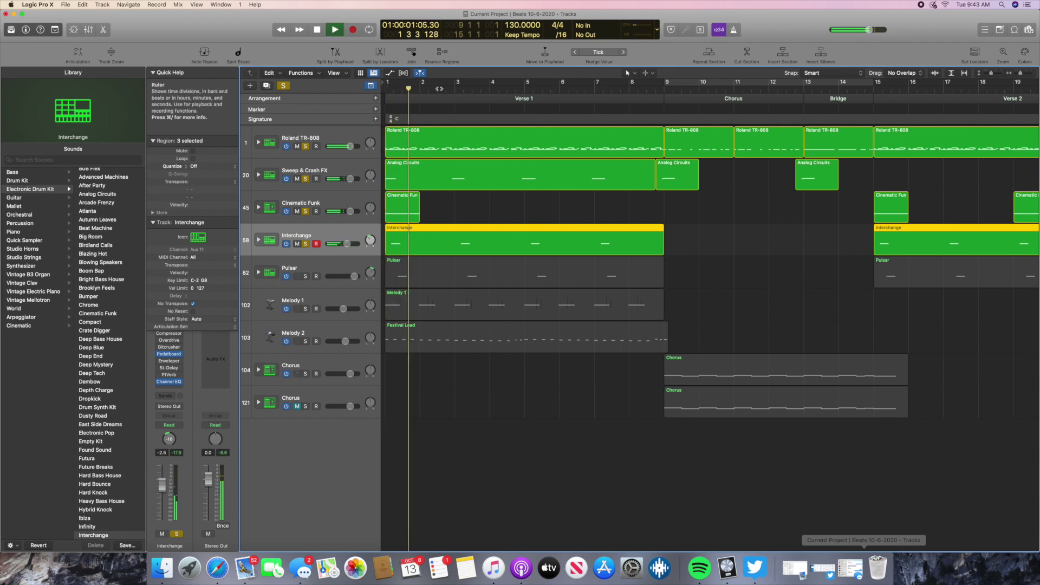
click(318, 29)
click(318, 30)
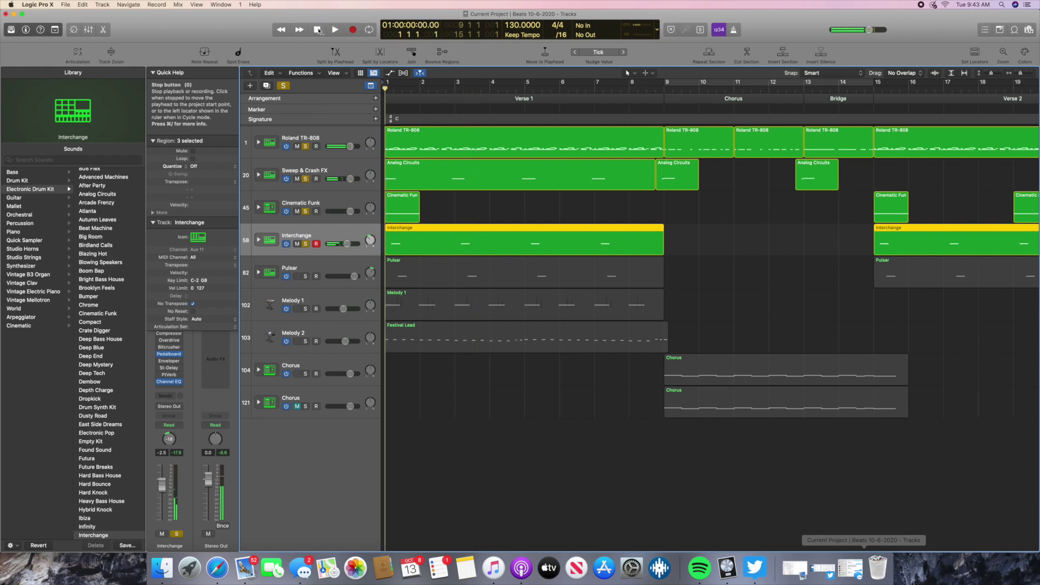
Step: Solo the Pulsar track as well, play the five soloed tracks from the start with the system volume raised, and leave only Interchange selected
shift+click(326, 269)
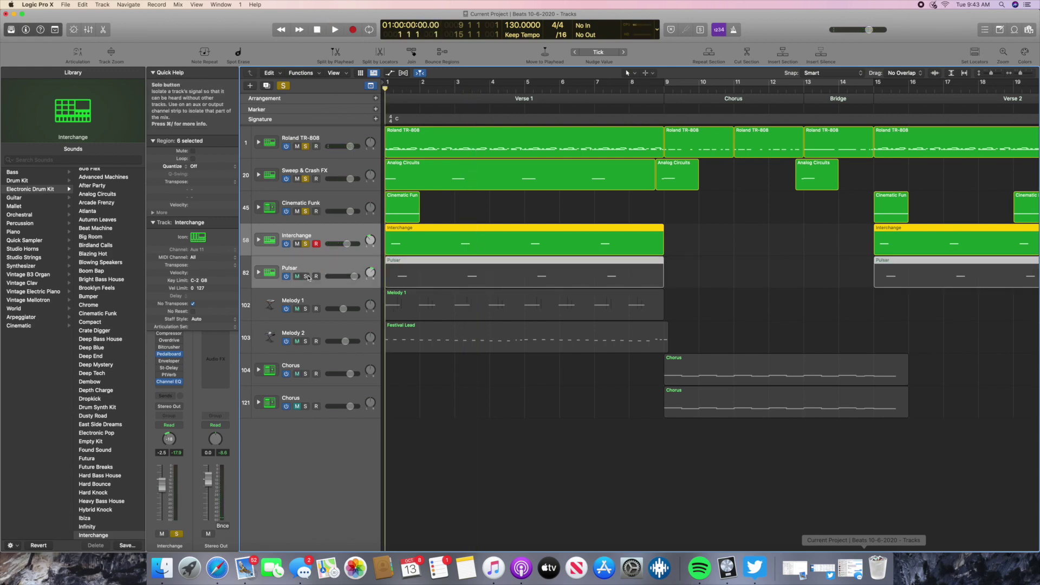
click(305, 276)
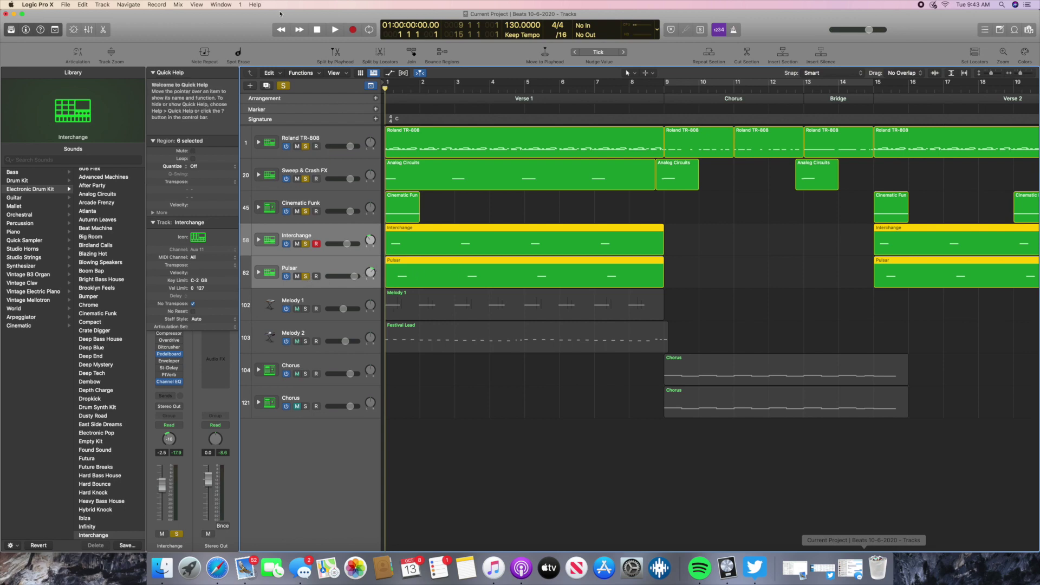
click(334, 30)
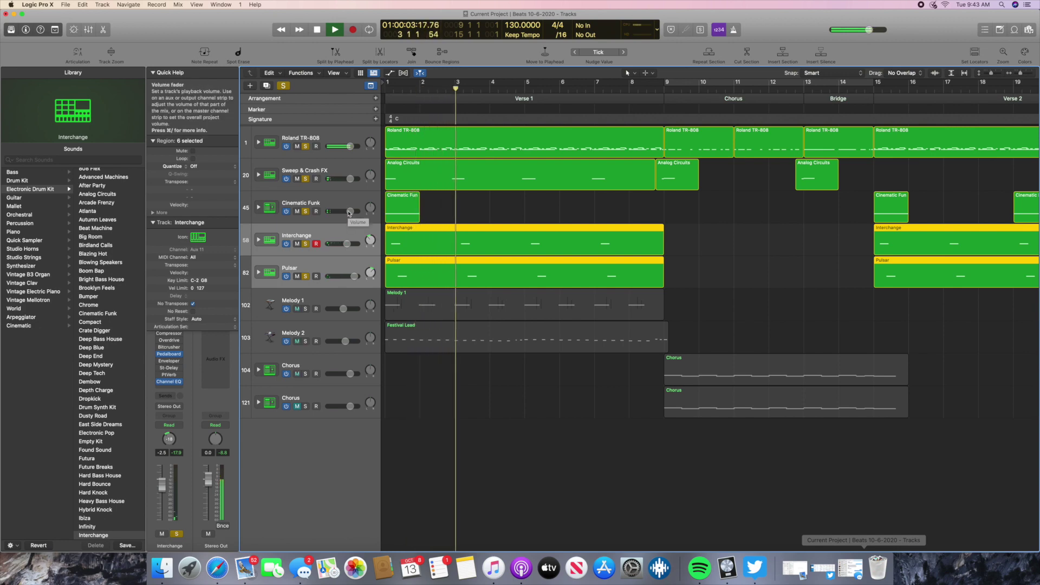
key(XF86AudioRaiseVolume)
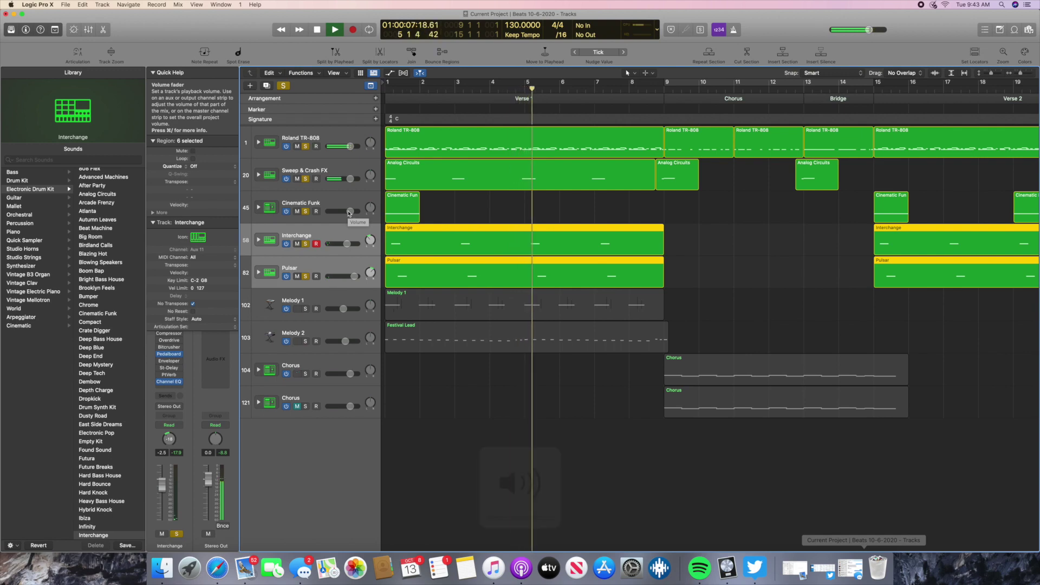
click(318, 31)
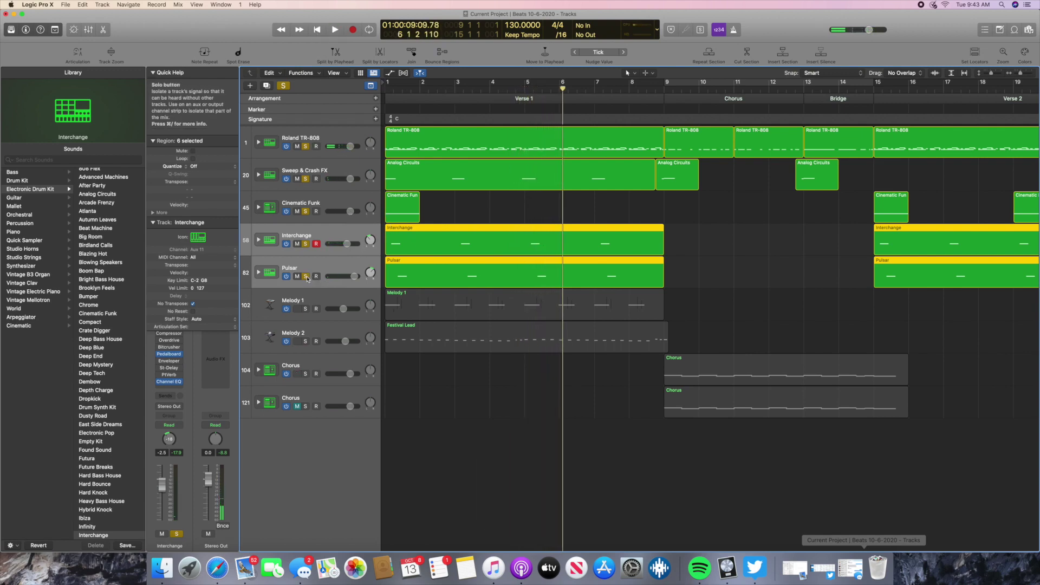
super+click(327, 265)
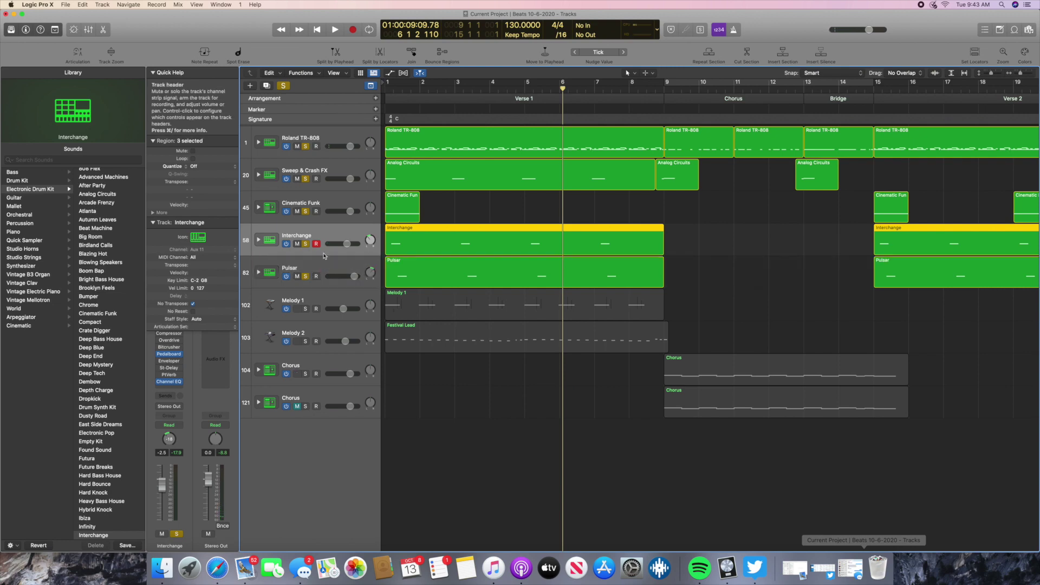
Step: Turn off all track solos and check the pan settings of the Interchange and Pulsar tracks
click(283, 86)
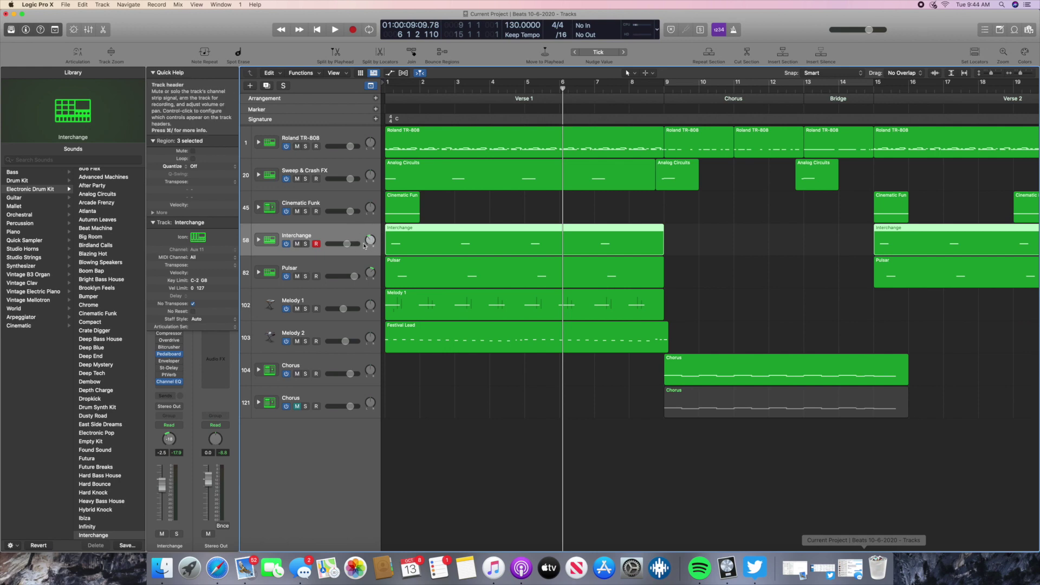
click(364, 267)
click(361, 237)
click(371, 240)
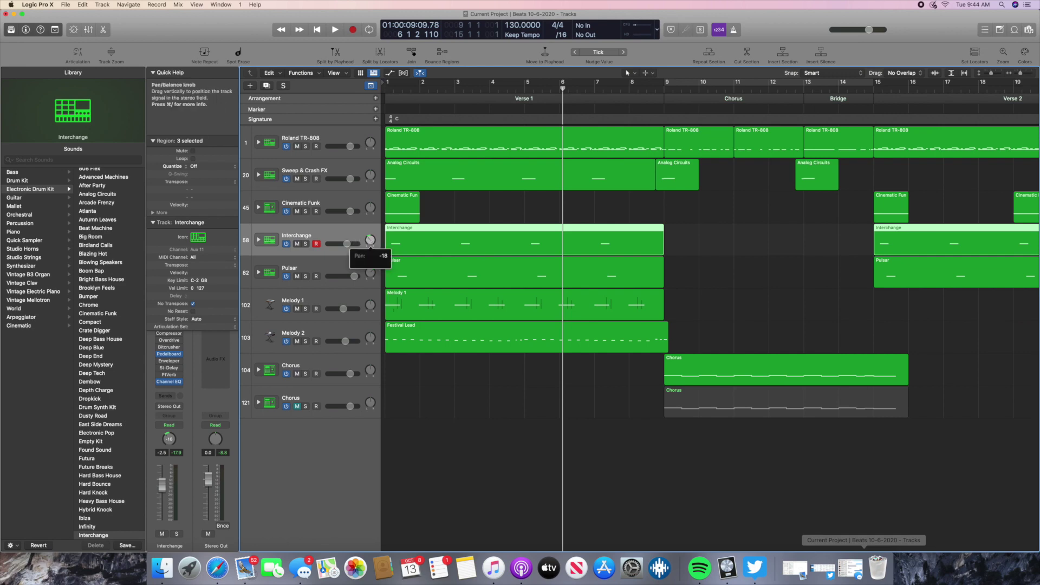
drag(370, 273, 371, 263)
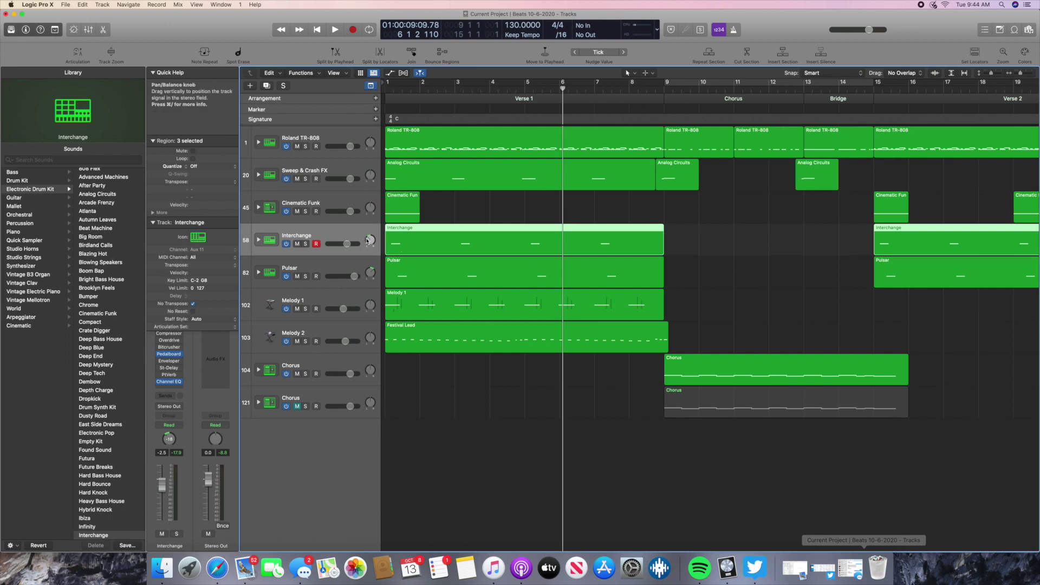
Step: Add Pulsar to the Interchange selection, audition their first two overlapping notes in the Piano Roll, and close the editor
shift+click(363, 259)
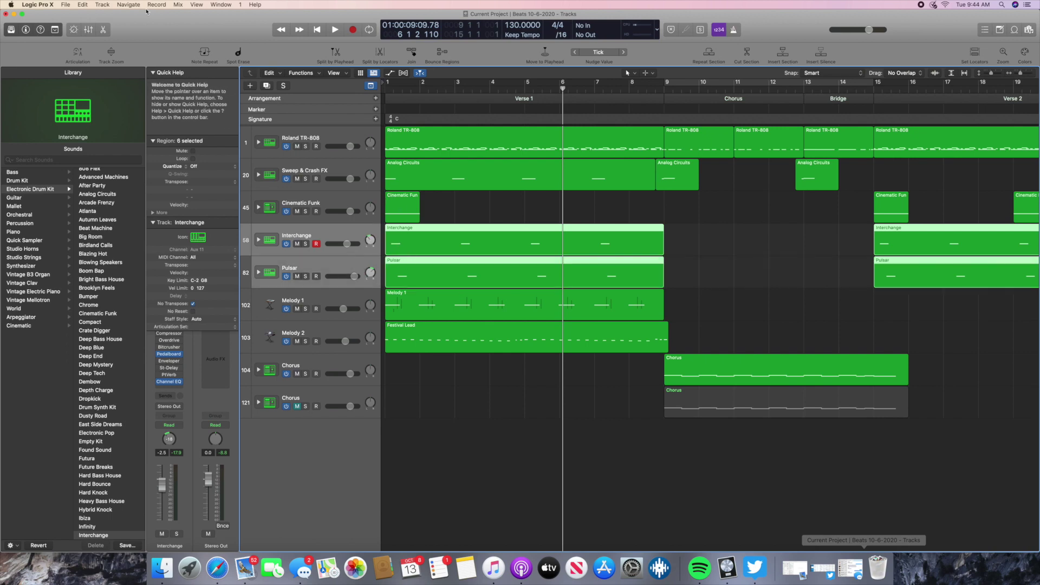
click(106, 30)
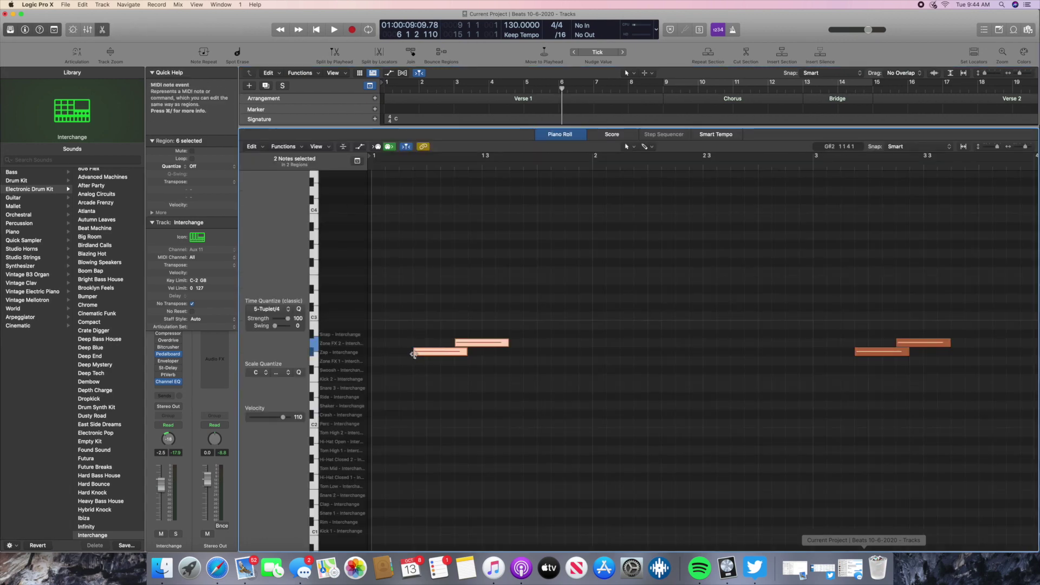
click(431, 355)
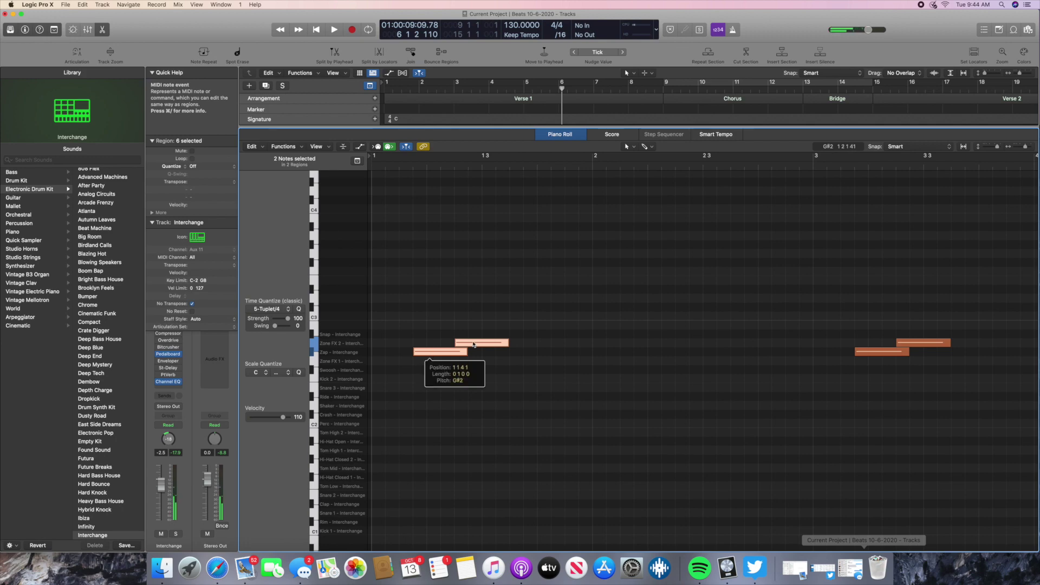
click(477, 344)
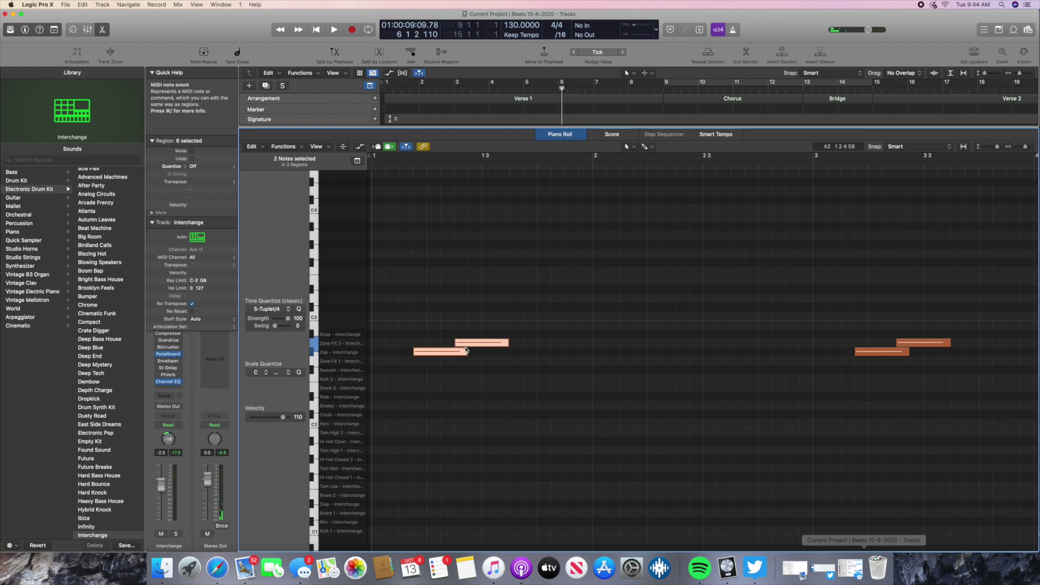
click(101, 30)
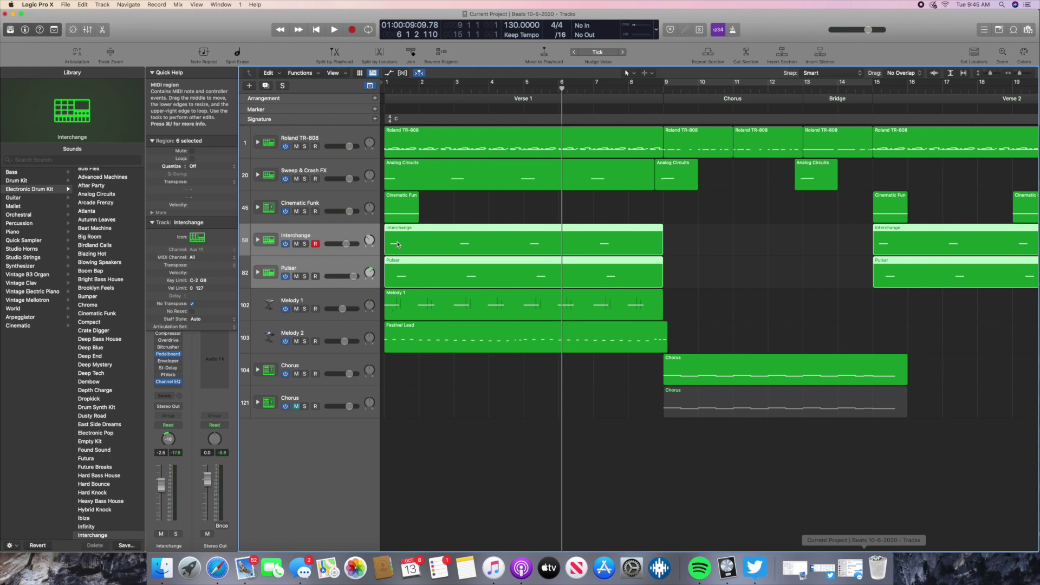
Step: Play the unsoloed arrangement briefly from the start and return the playhead to bar 1
click(318, 30)
click(335, 31)
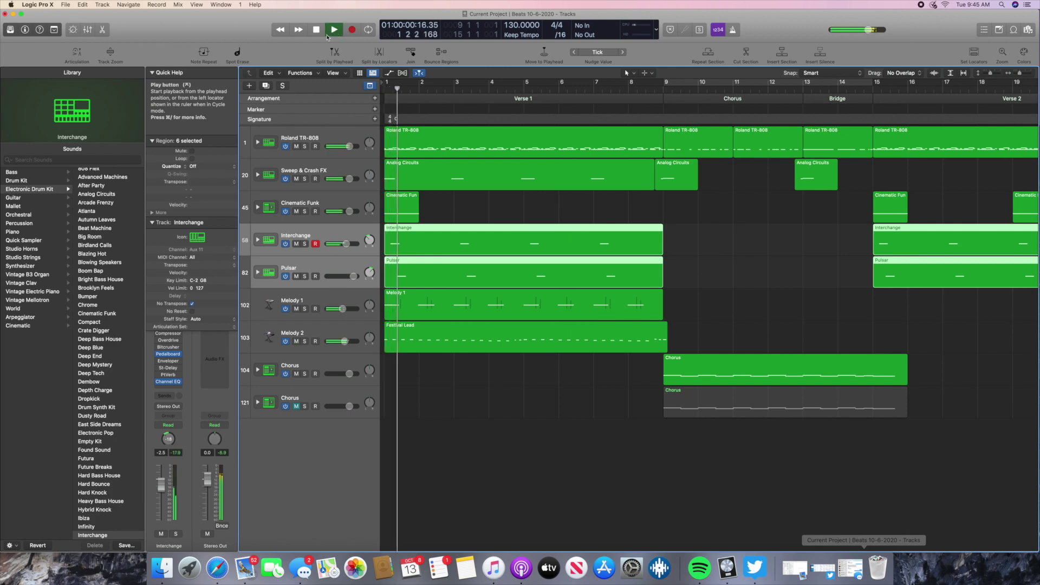
click(317, 31)
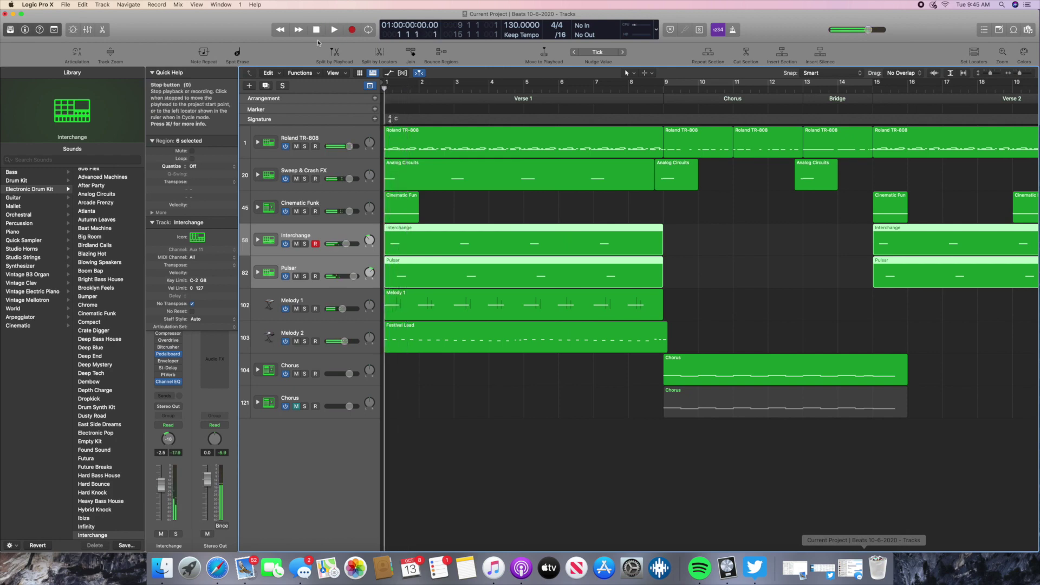
Step: Solo Interchange, Pulsar, Cinematic Funk, Sweep & Crash FX and Roland TR-808, play them from the start, and return the playhead to bar 1
click(305, 276)
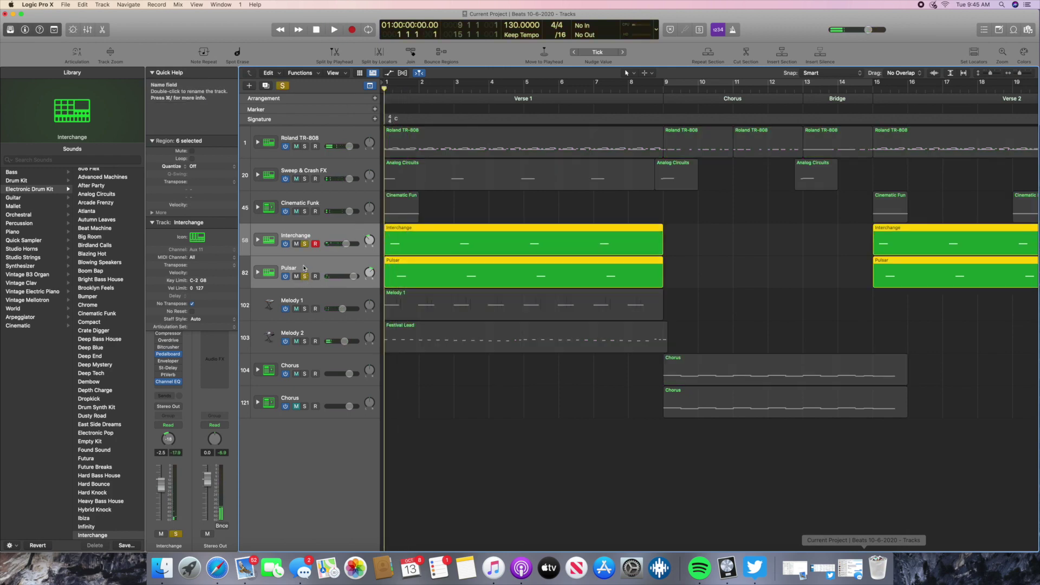
click(305, 212)
click(305, 179)
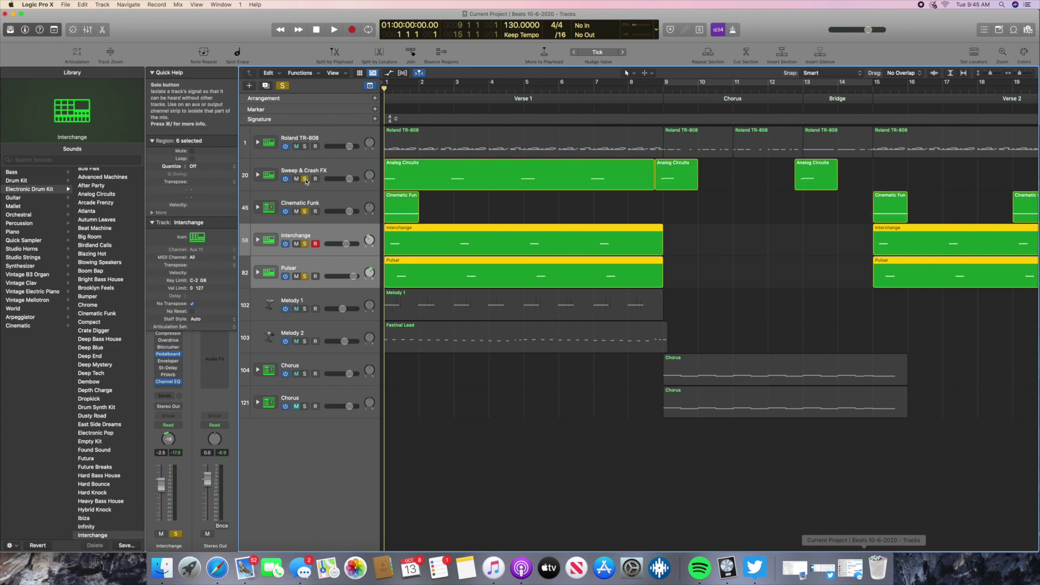
click(304, 147)
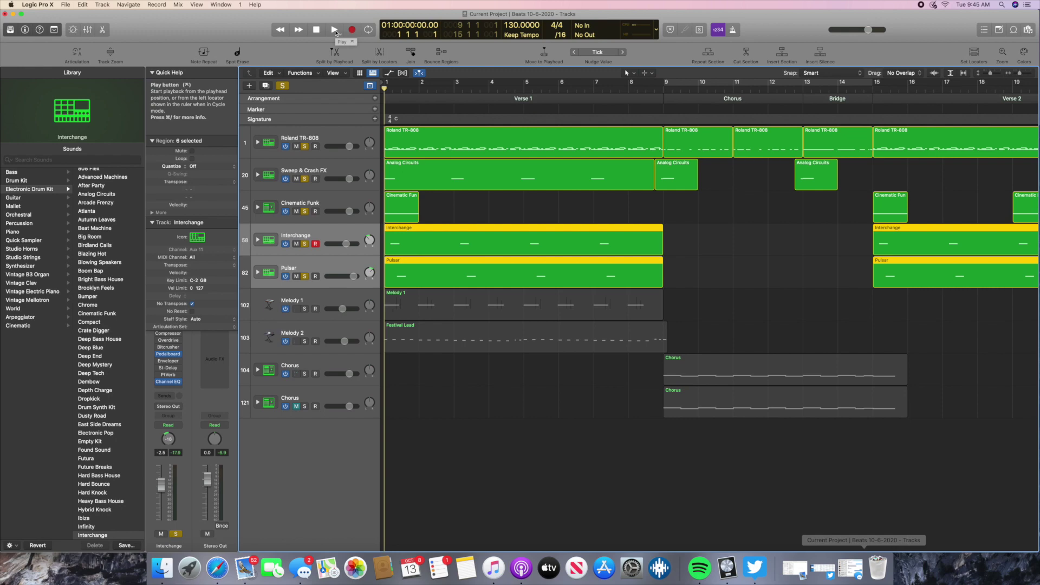
click(335, 30)
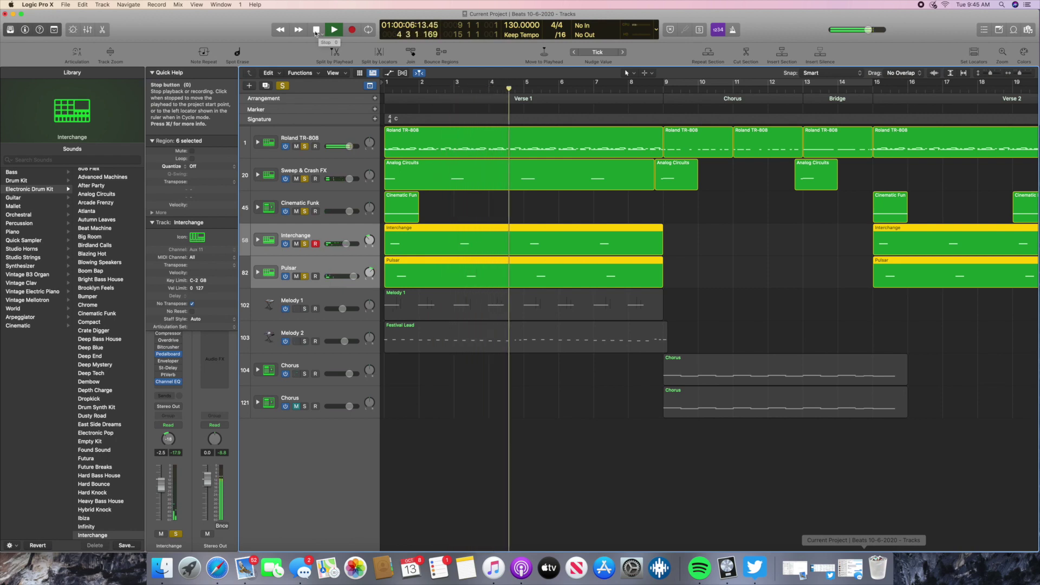
click(315, 33)
click(316, 33)
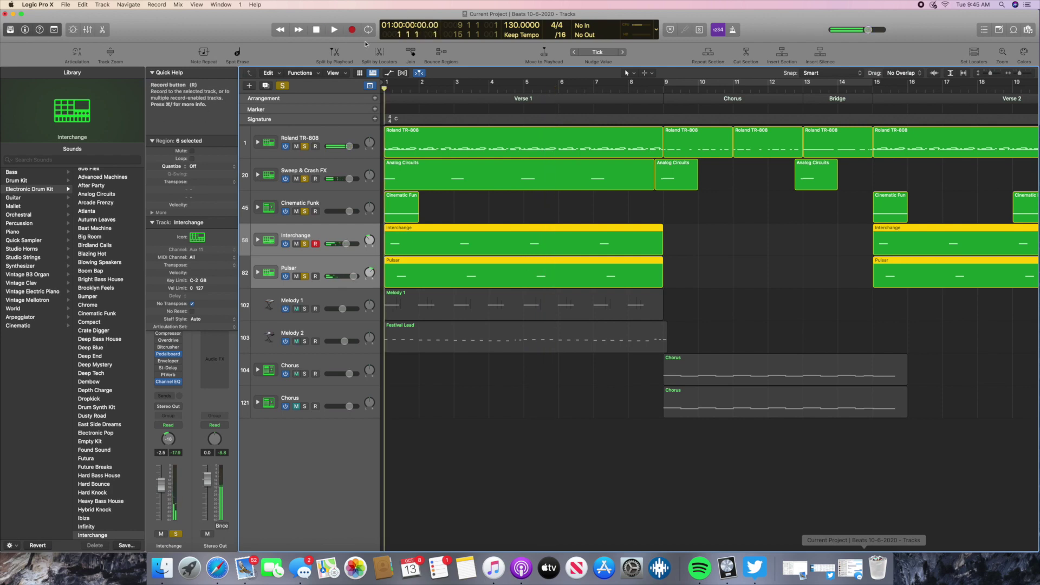
Step: Select only the Pulsar track and compare its pan setting with that of the Interchange track
click(489, 205)
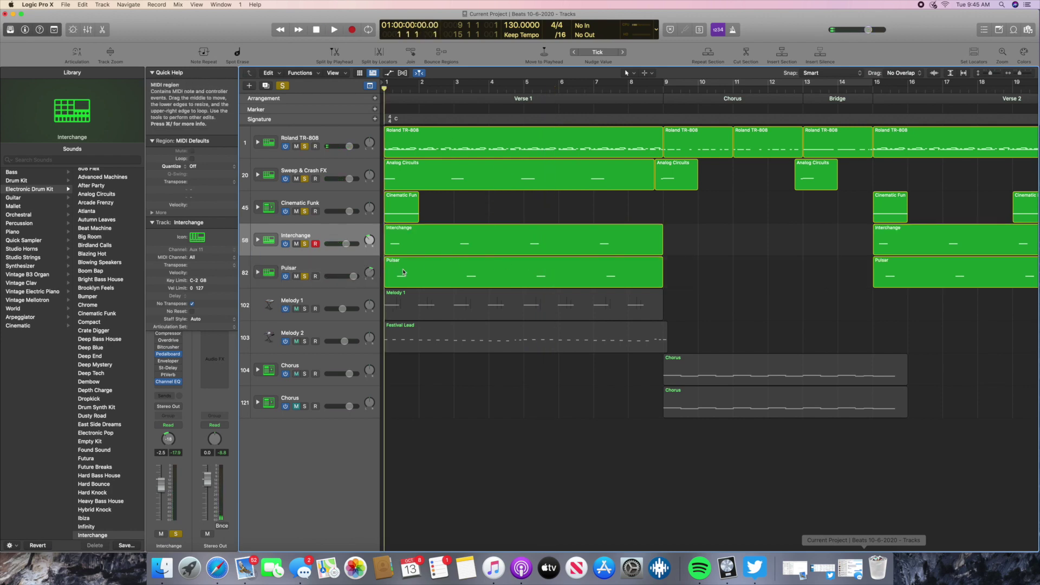
click(366, 270)
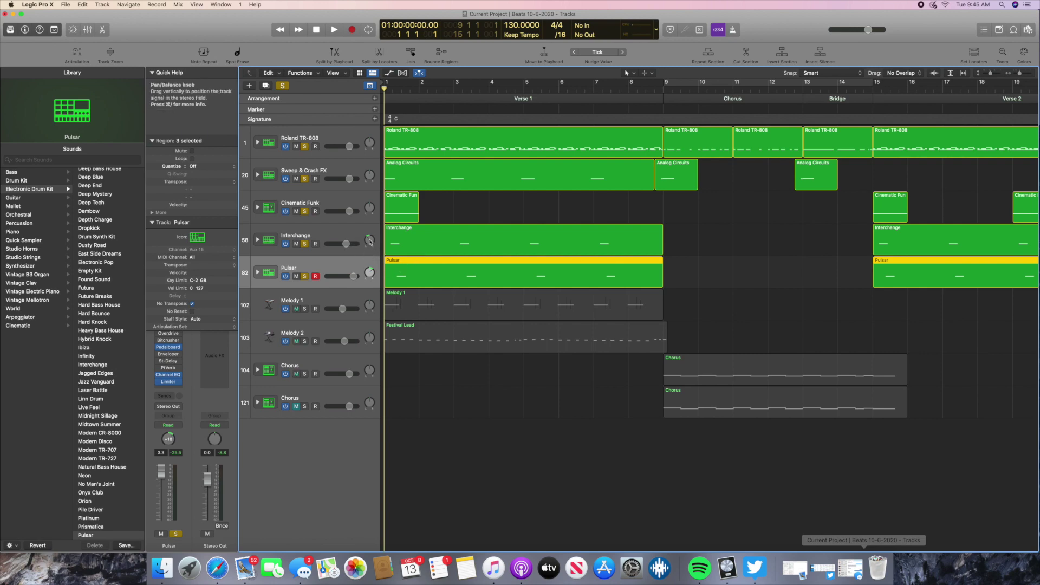
click(370, 243)
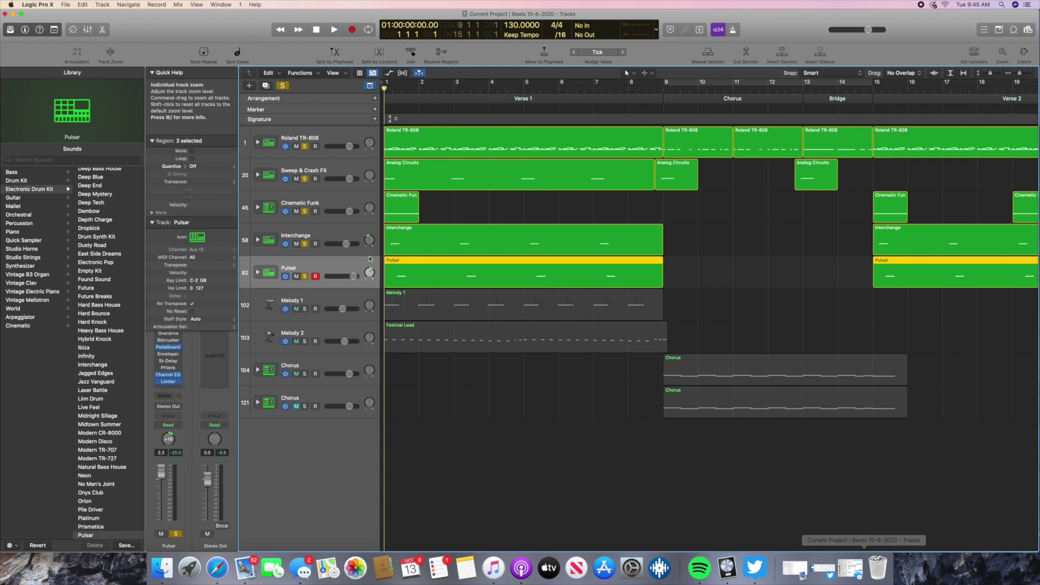
click(370, 274)
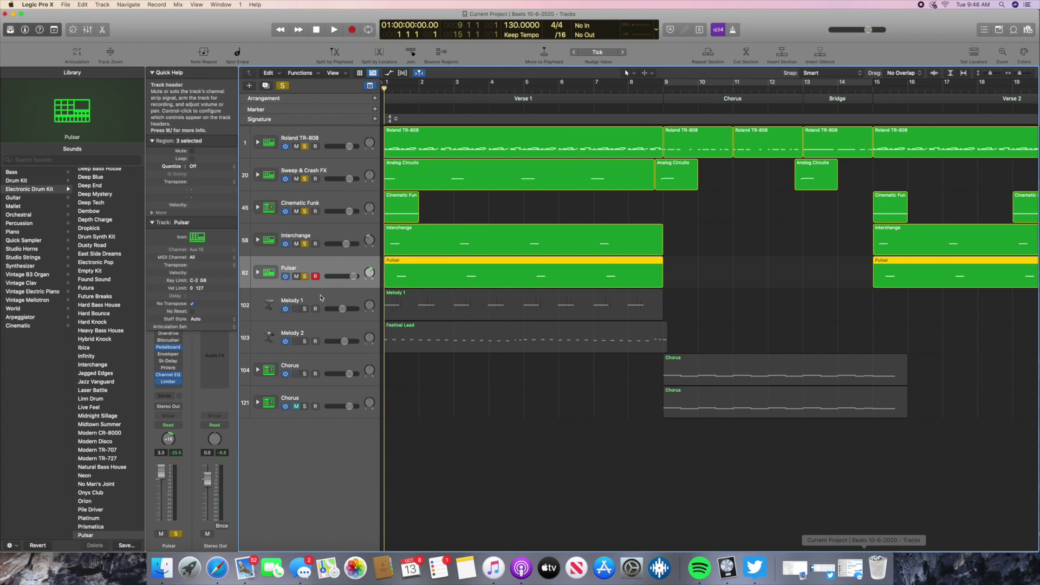
Step: Clear the drum and effect solos, solo and select Melody 1, play it from the start, and return the playhead to bar 1
click(284, 87)
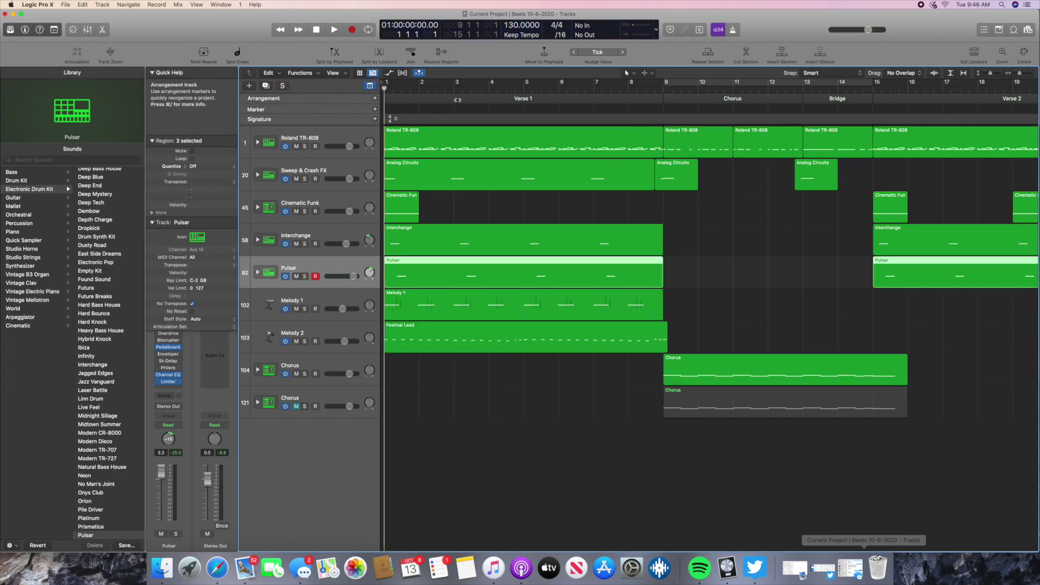
click(305, 309)
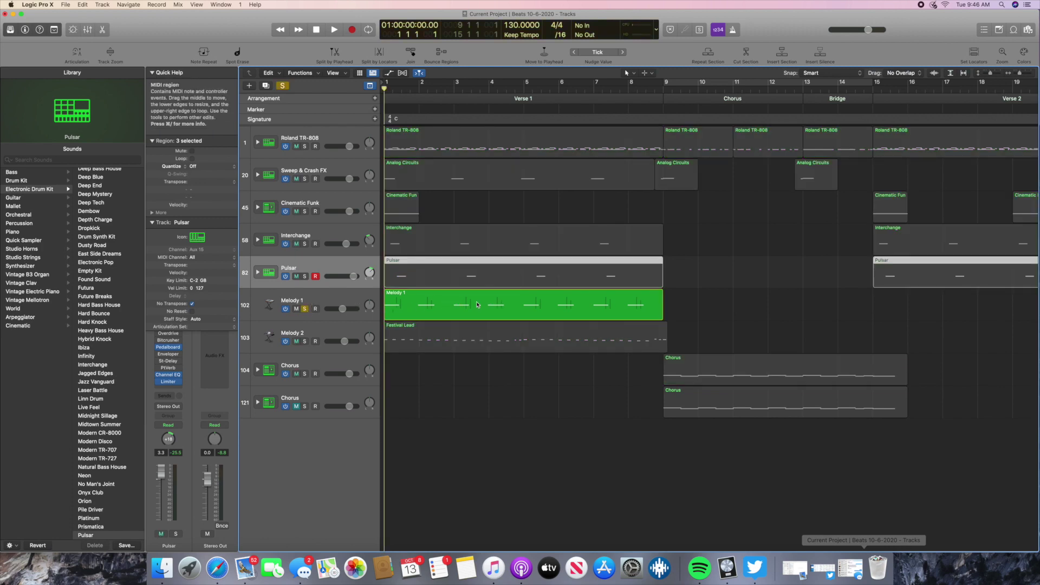
click(348, 296)
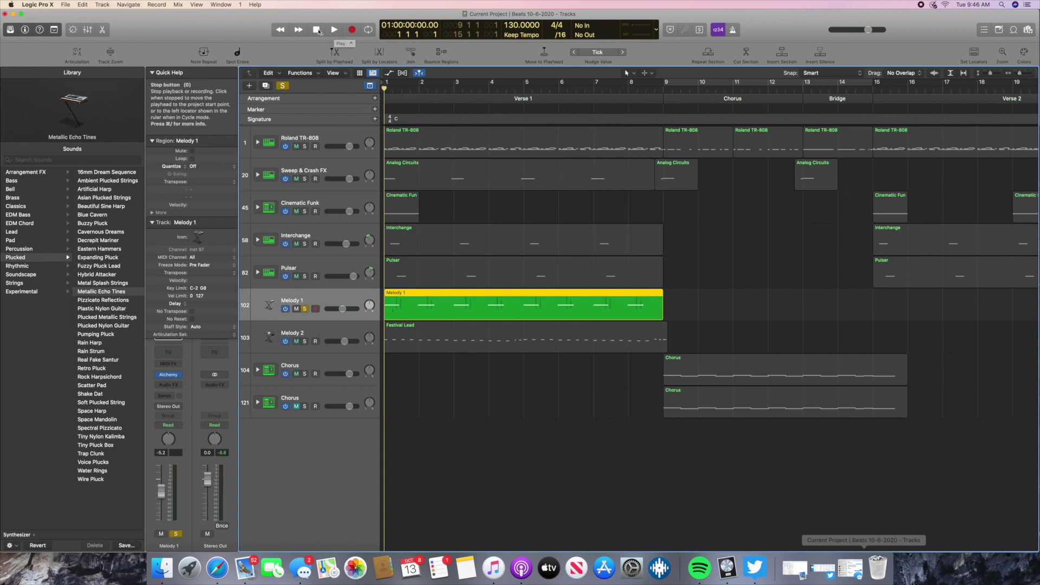
click(334, 31)
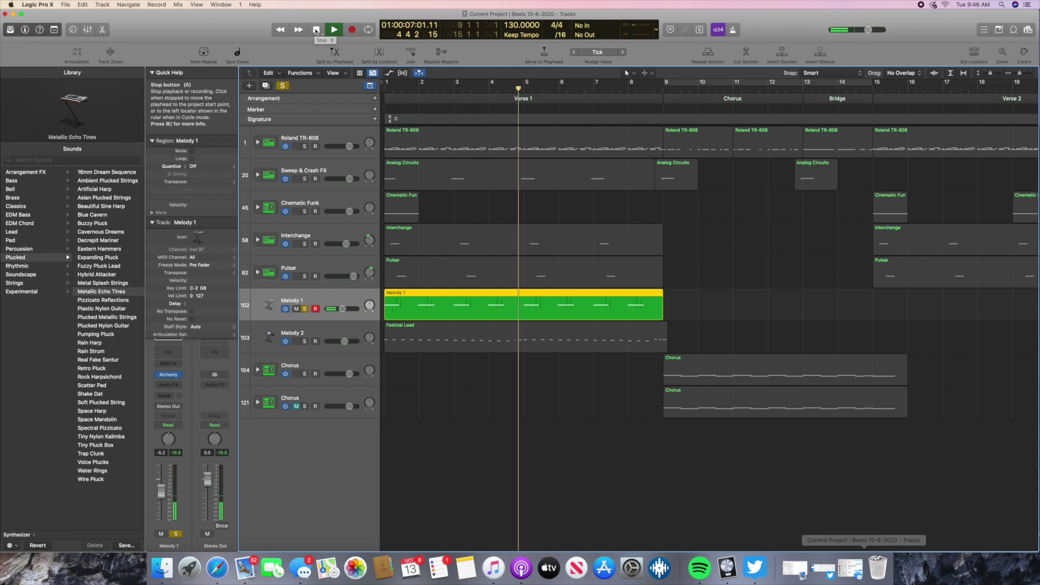
click(316, 30)
click(316, 30)
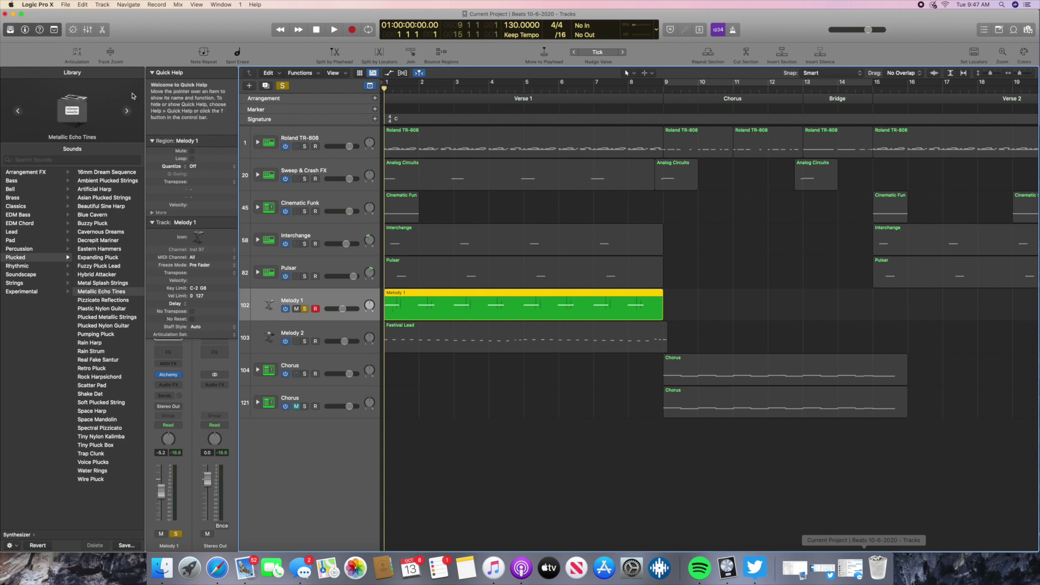
Step: Open the Melody 1 region in the Piano Roll and replace the early G4 note near bar 2 with one starting on bar 2
double_click(401, 304)
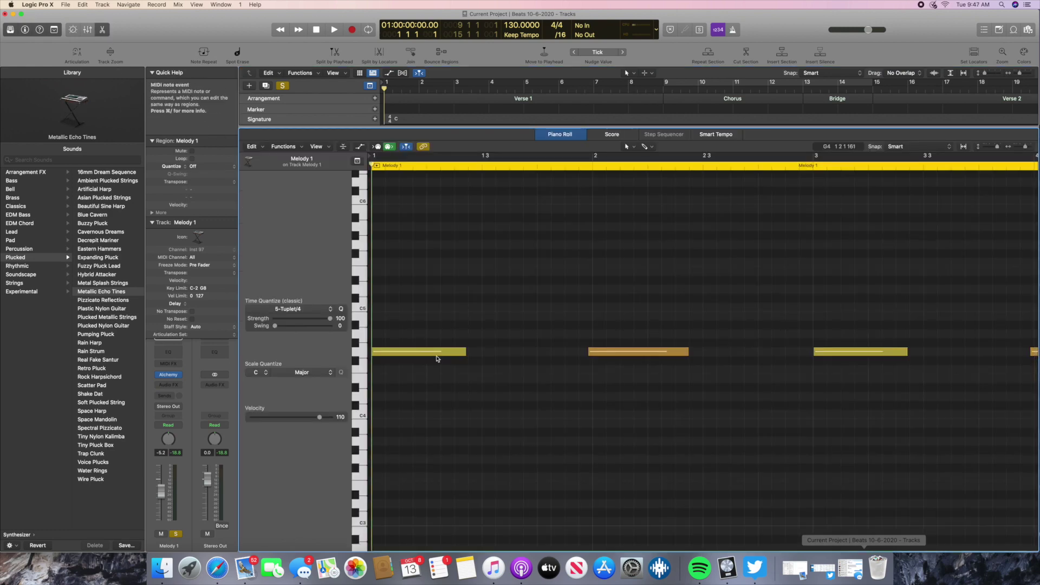
click(603, 354)
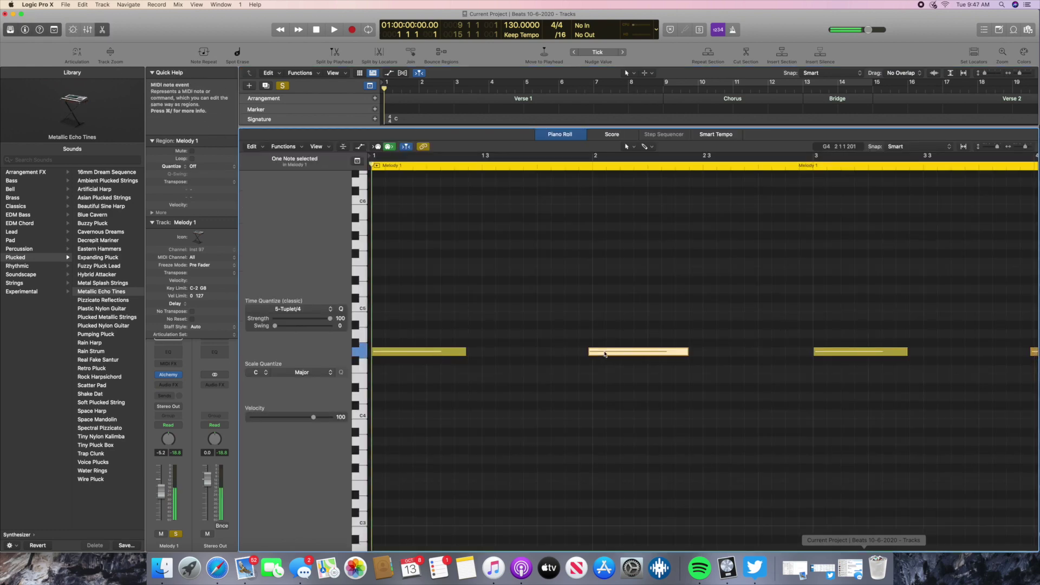
key(BackSpace)
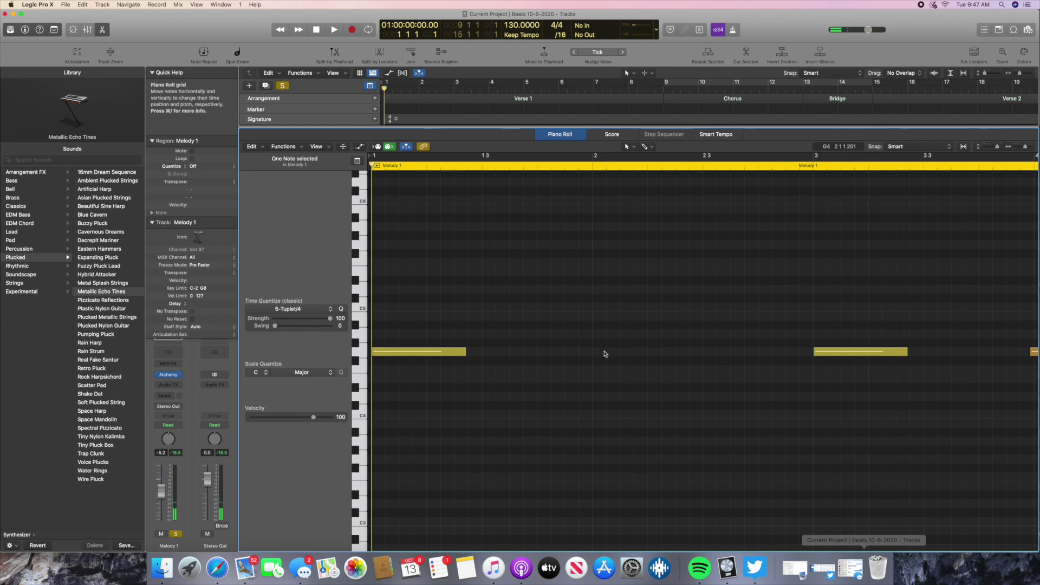
right_click(606, 355)
click(608, 355)
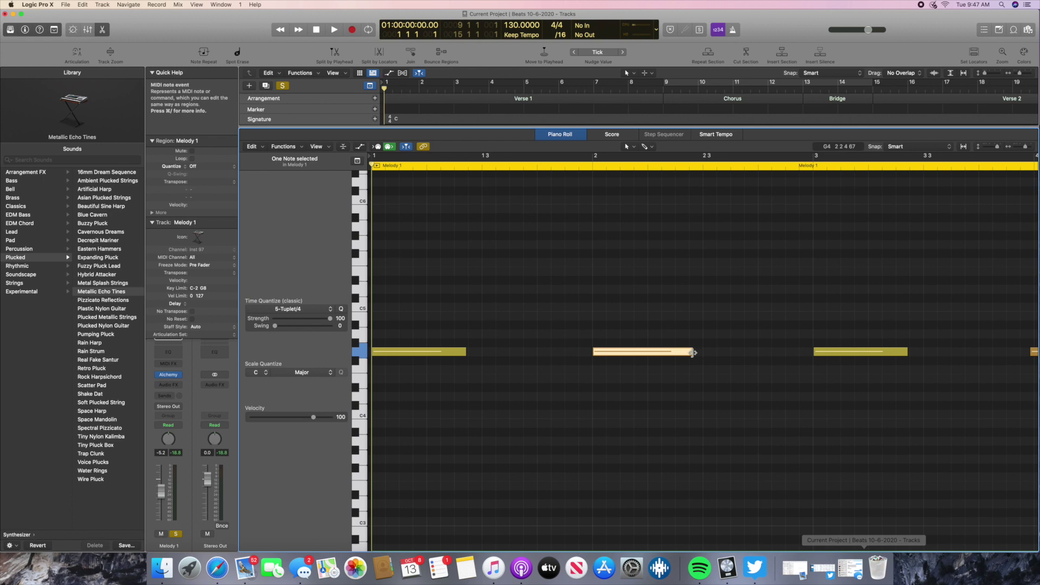
Step: Delete the early G4 note near bar 4 and create a replacement G4 note starting on bar 4
scroll(813, 360, right, 5)
scroll(842, 363, right, 1)
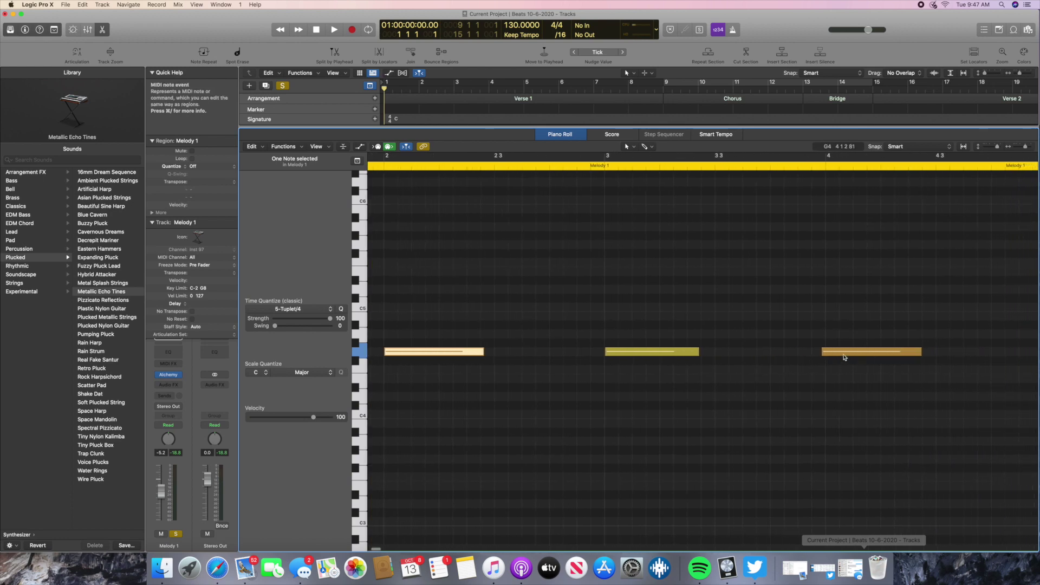
click(838, 354)
key(BackSpace)
right_click(834, 355)
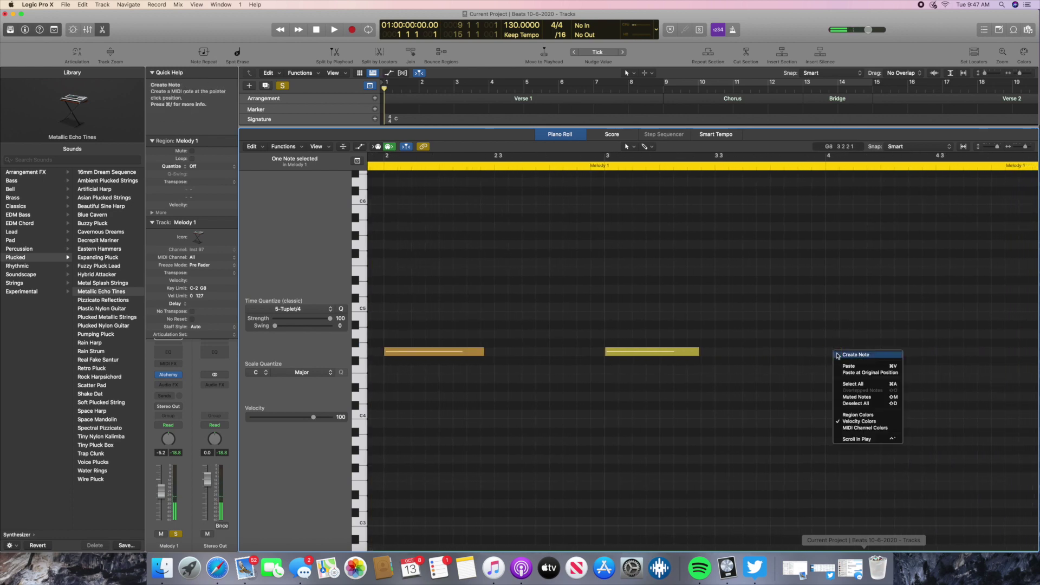
click(843, 355)
Step: Delete the early G4 note near bar 6 and create a replacement G4 note starting on bar 6
scroll(844, 358, right, 6)
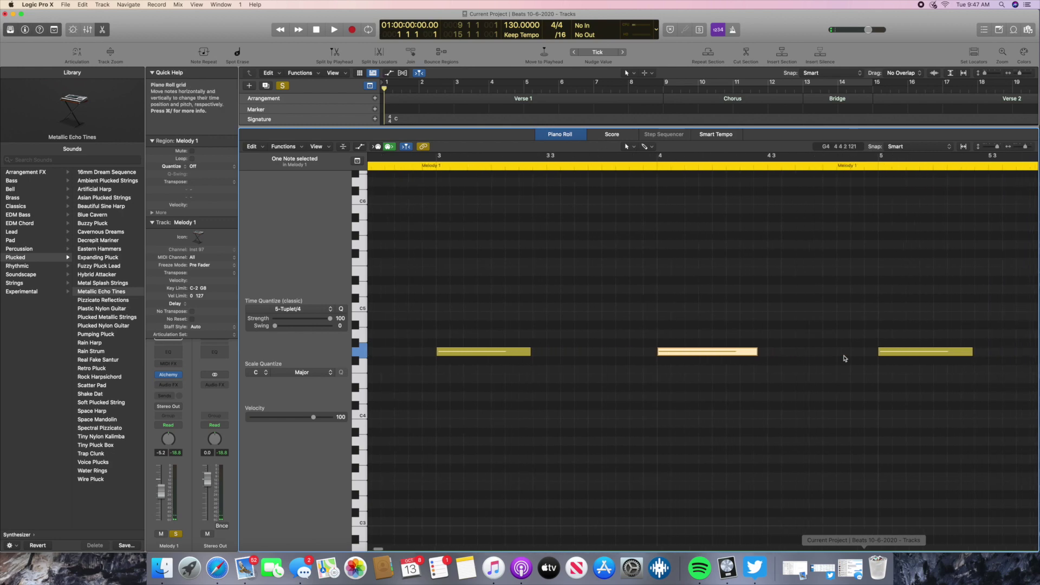
scroll(835, 357, right, 8)
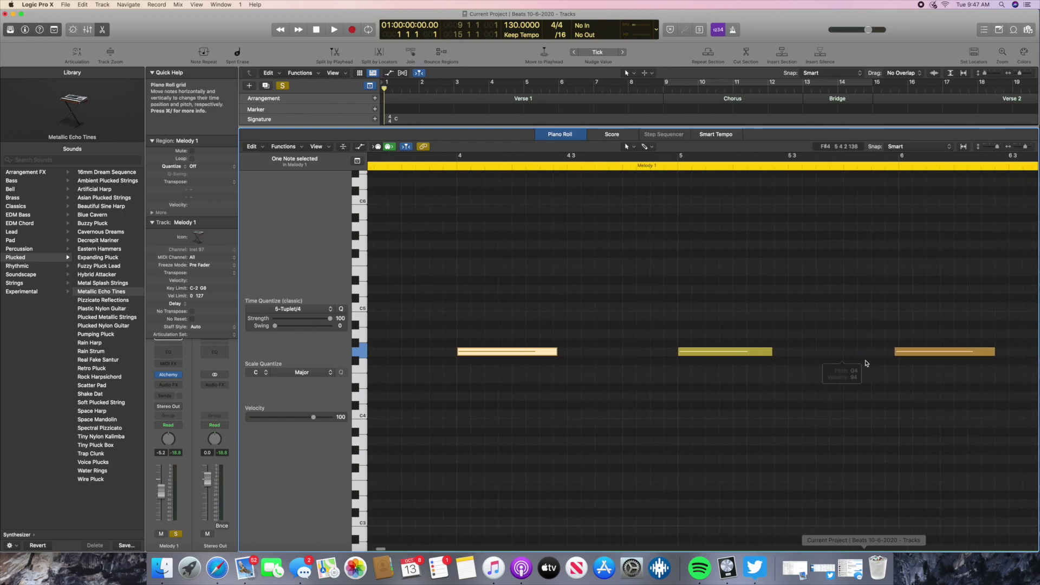
click(785, 352)
key(Delete)
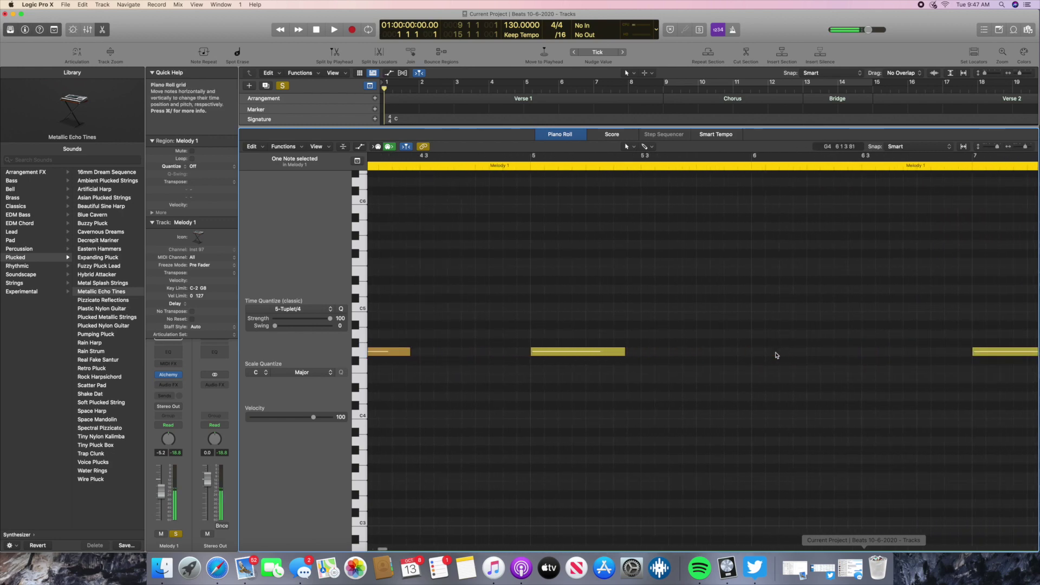
right_click(762, 353)
click(771, 357)
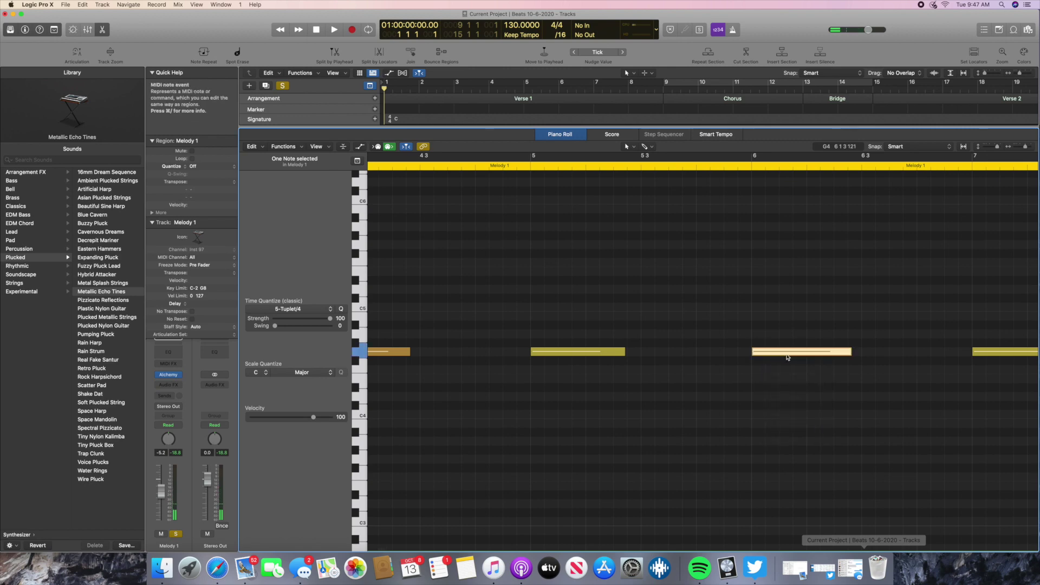
Step: Delete the early G4 note near bar 8 and create a replacement G4 note starting on bar 8
scroll(783, 358, right, 7)
scroll(748, 355, right, 3)
click(852, 354)
key(Delete)
right_click(830, 352)
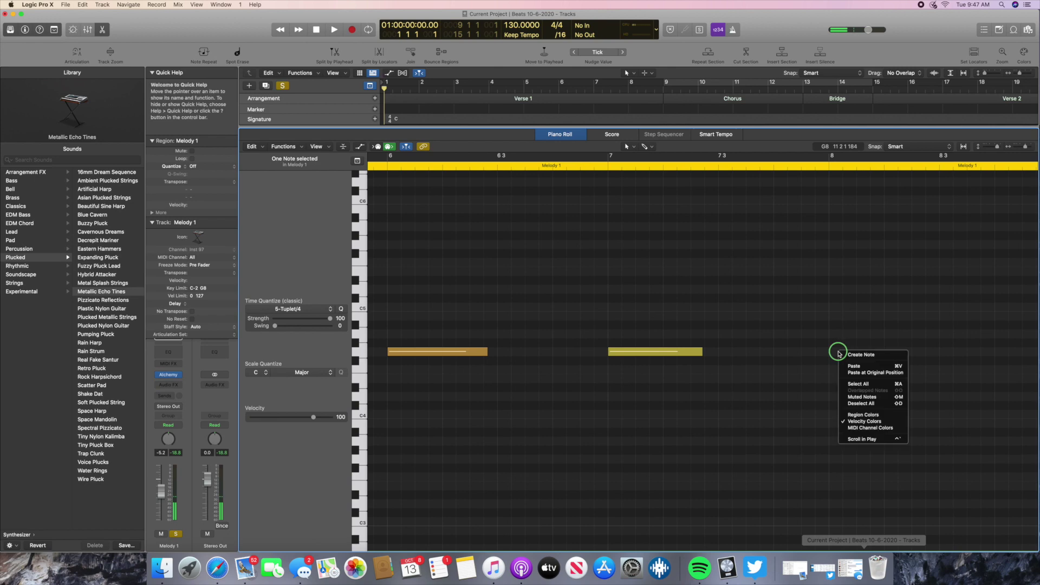
click(855, 356)
scroll(855, 360, right, 6)
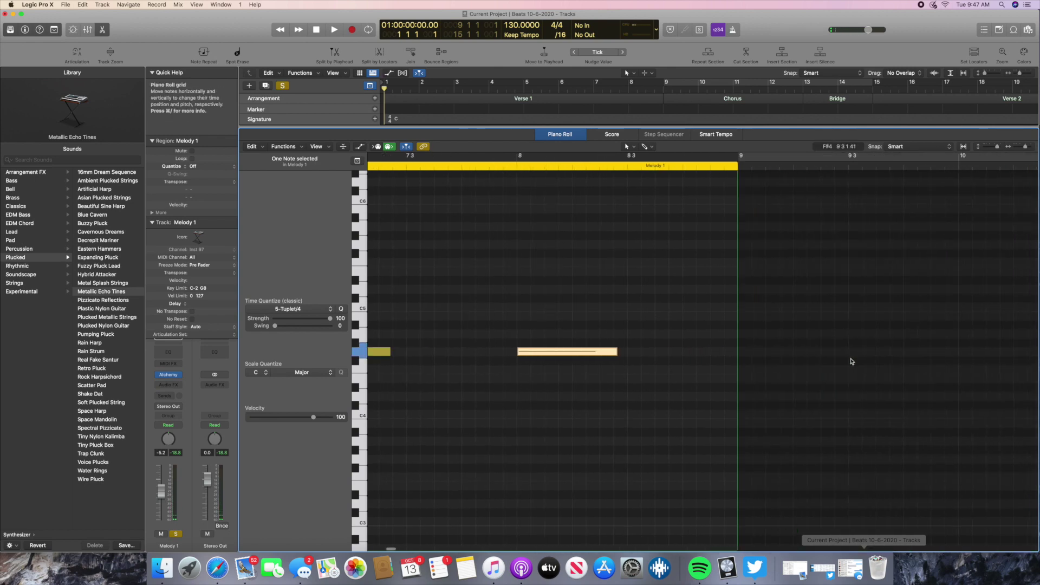
Step: Close the Piano Roll, play the soloed Melody 1 from the start, and return the playhead to bar 1
scroll(855, 362, left, 20)
scroll(854, 362, left, 5)
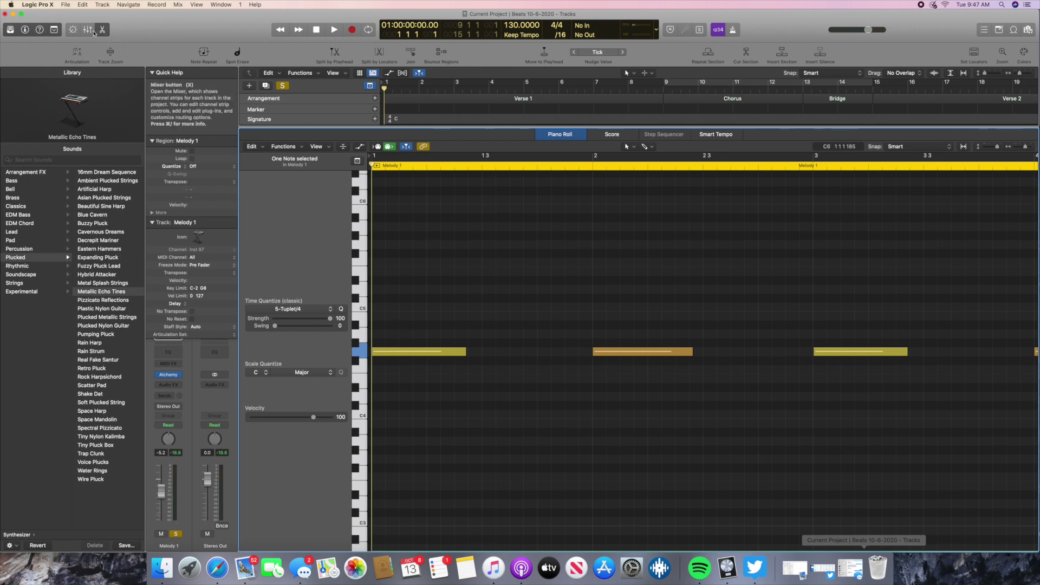
key(e)
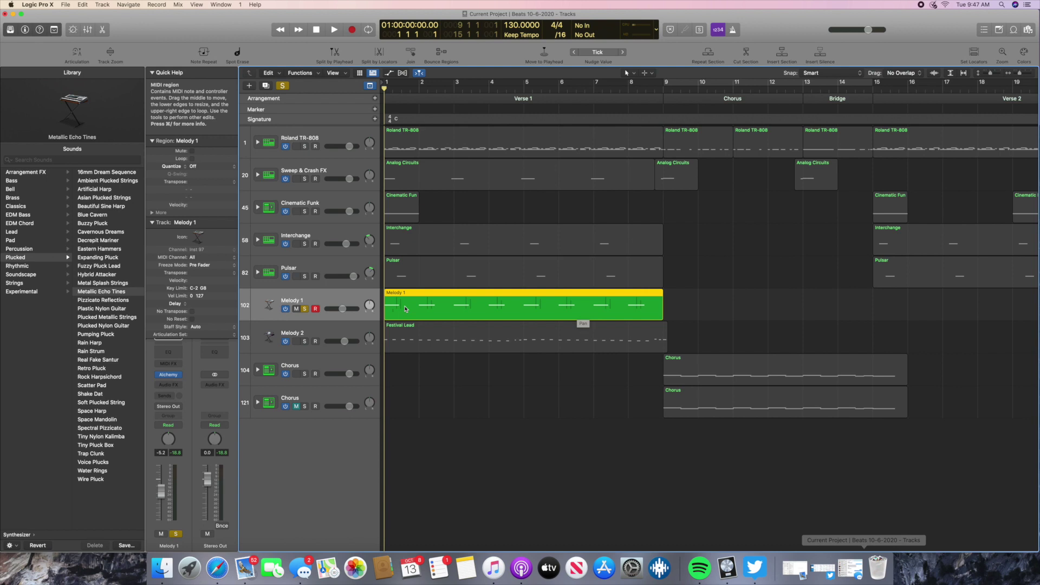
click(335, 29)
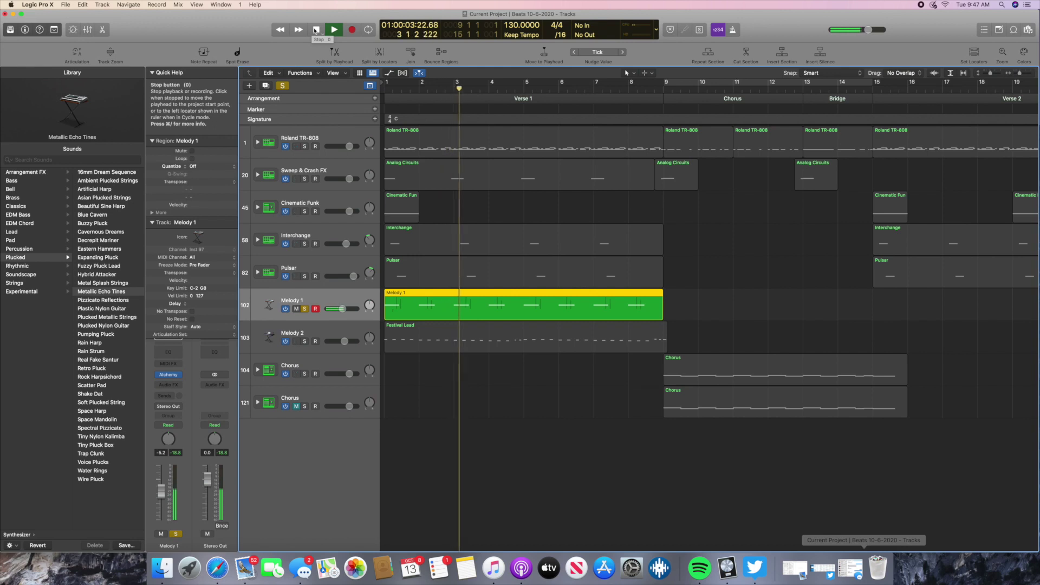
double_click(315, 30)
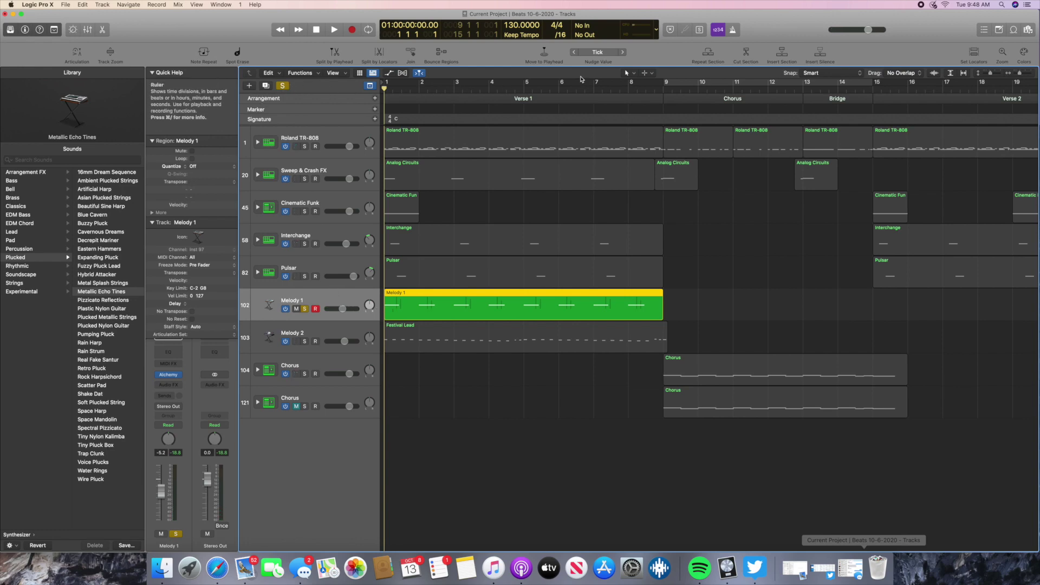
click(664, 90)
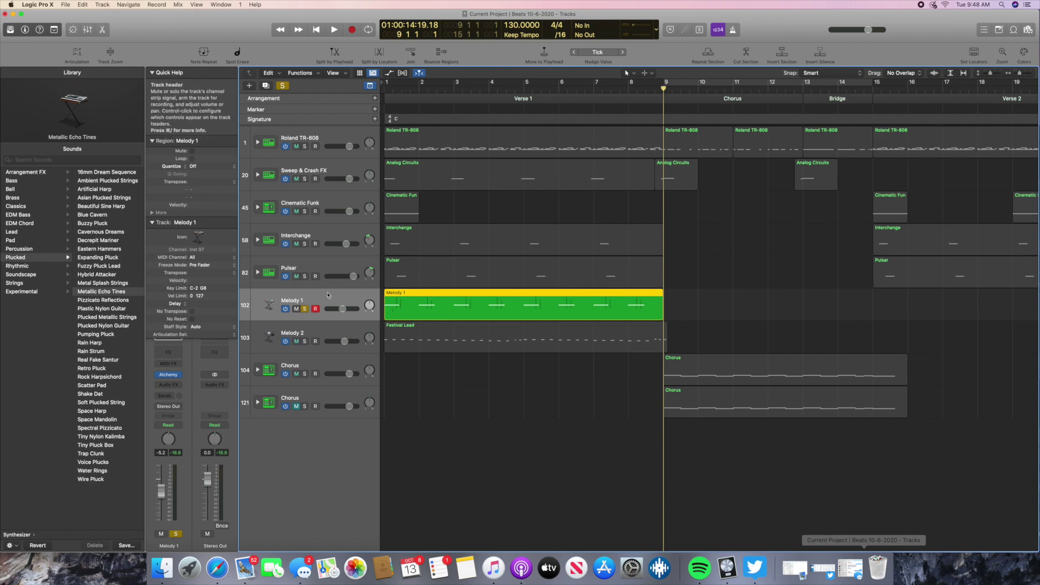
click(314, 29)
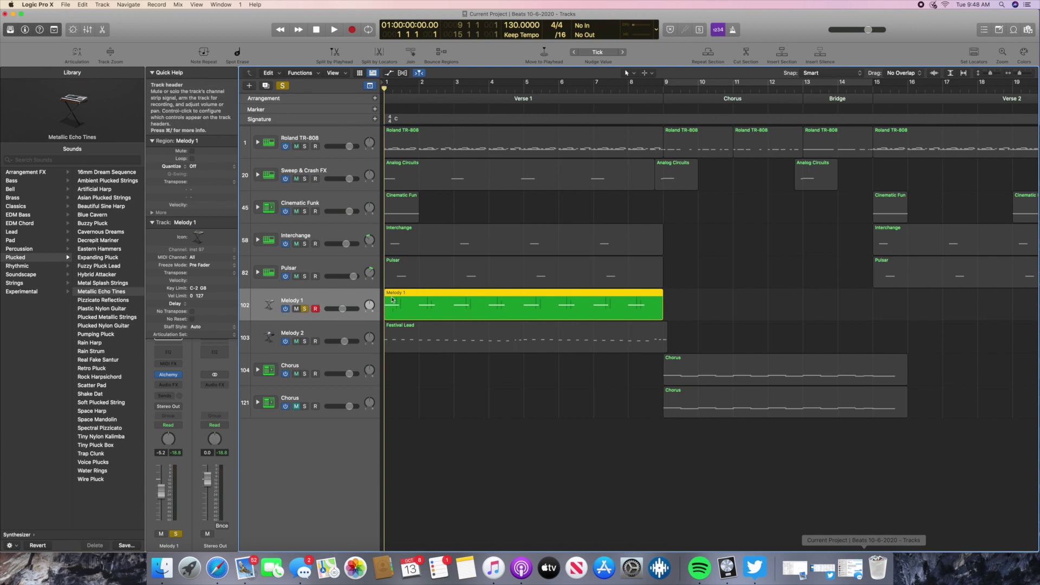
Step: Add a duplicate of the Melody 1 track with the same Metallic Echo Tines sound below the original and select it
click(266, 86)
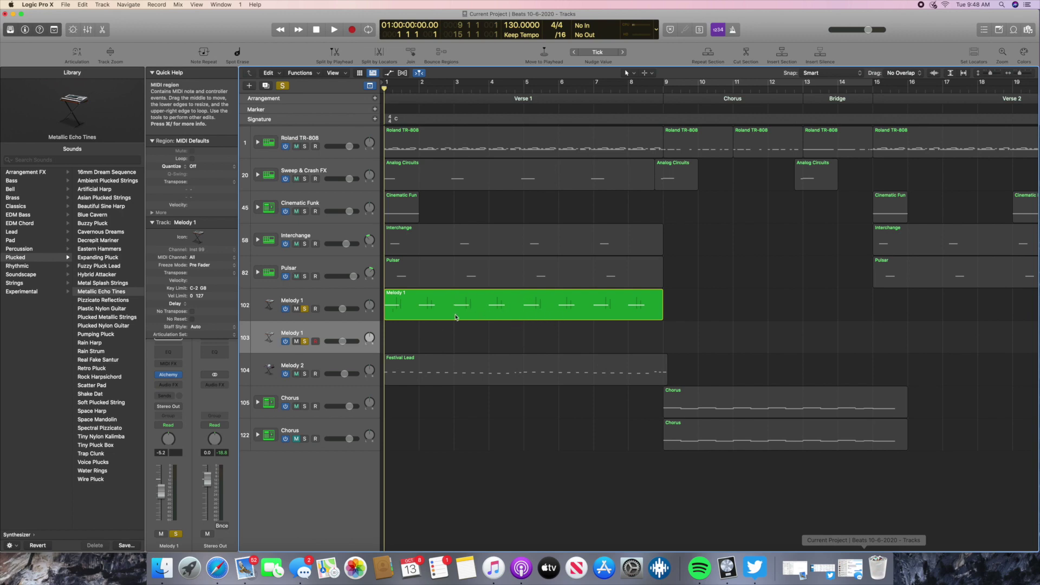
click(458, 314)
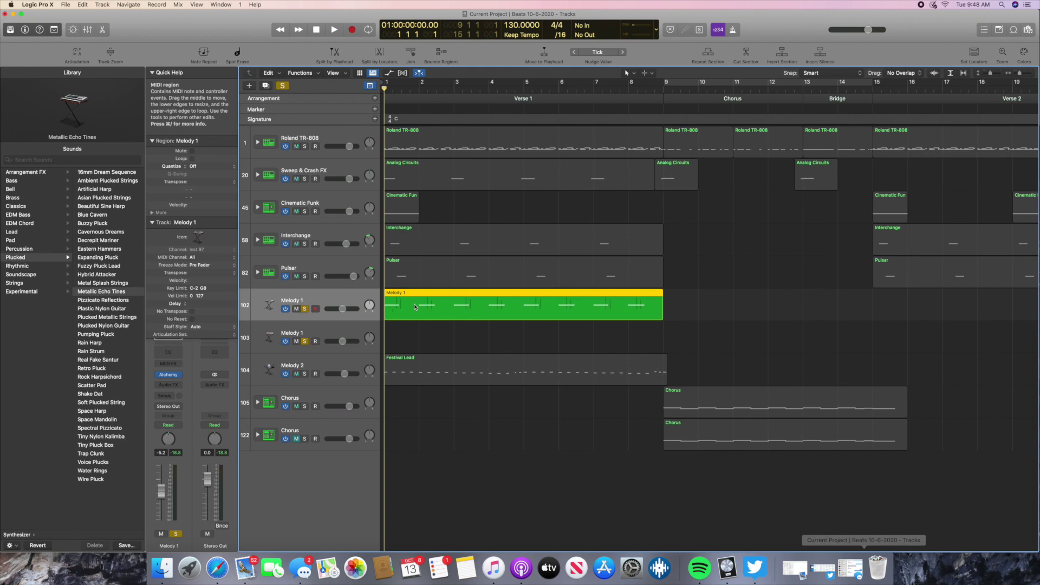
click(326, 333)
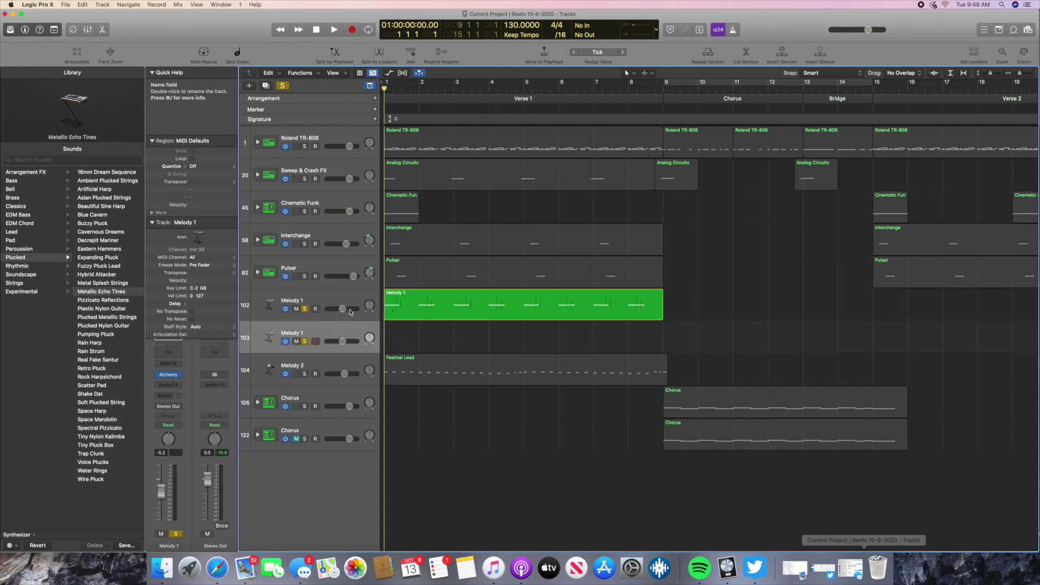
Step: Clear the solo on both Melody 1 tracks and mute the original one
click(305, 309)
click(304, 341)
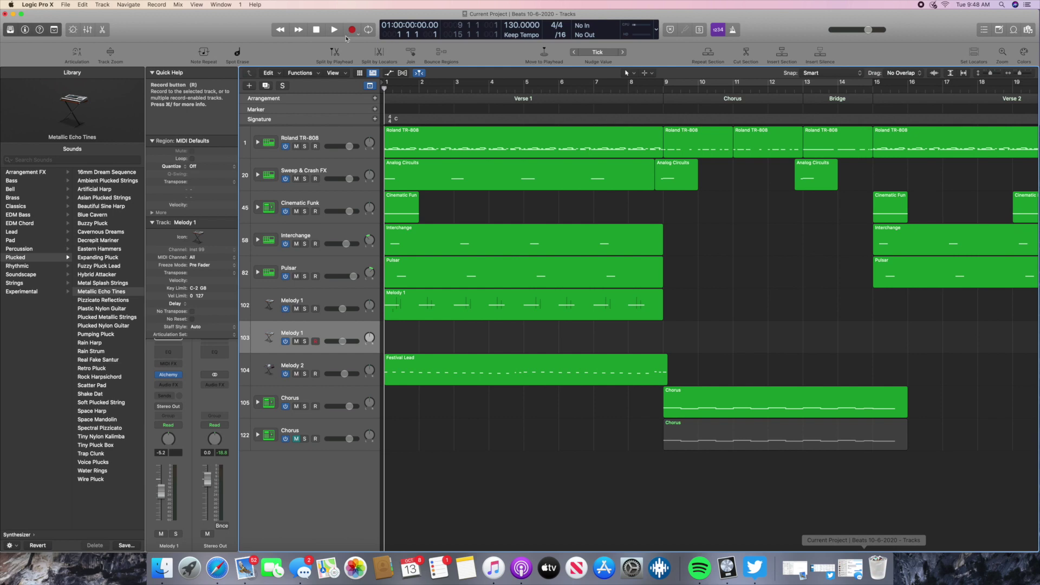
click(295, 308)
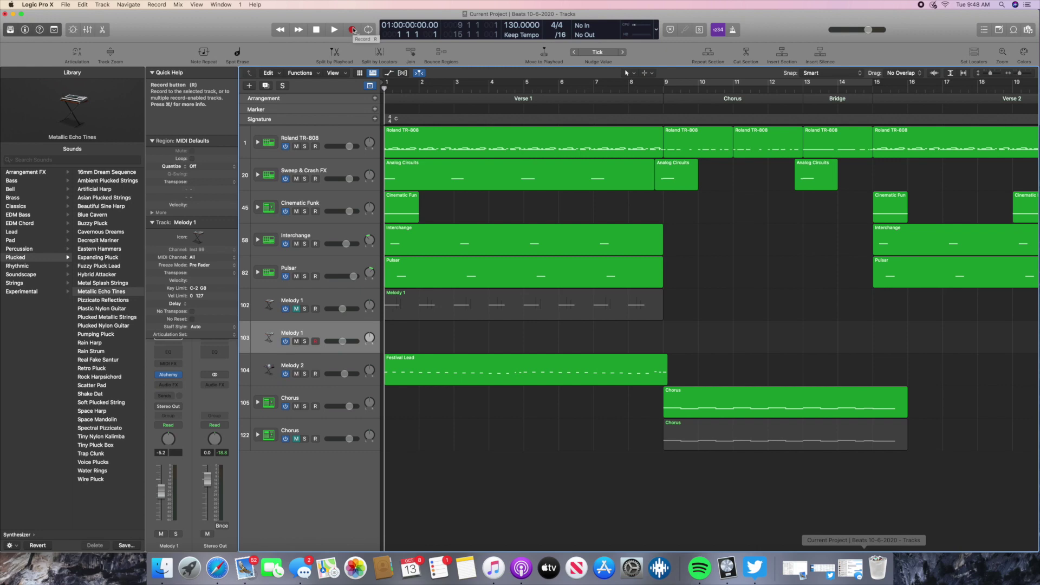
Step: Record a four-bar MIDI melody onto the duplicate Melody 1 track with the Piano Roll open, close the editor, and return to bar 1
click(102, 31)
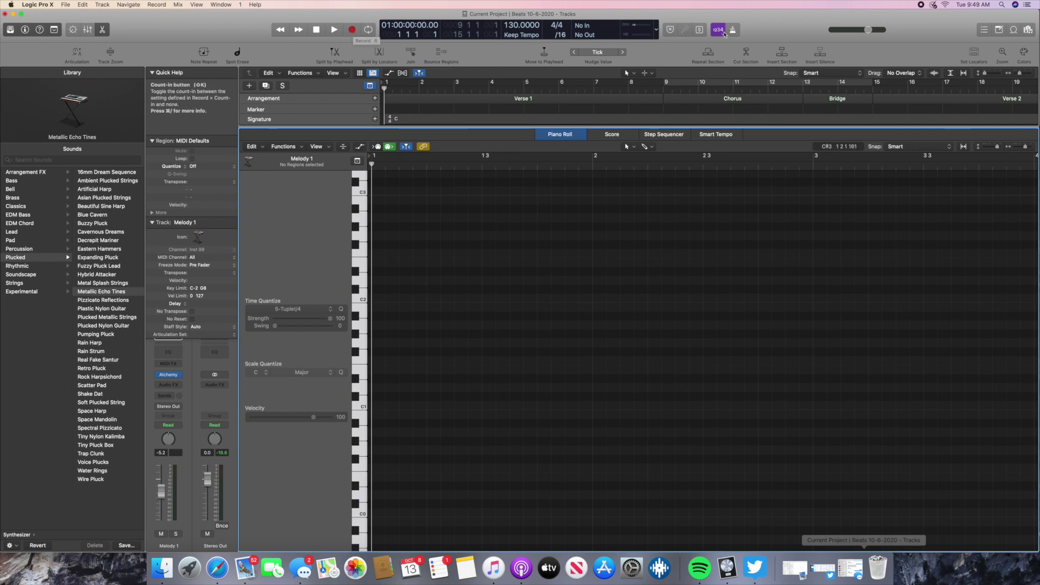
click(352, 31)
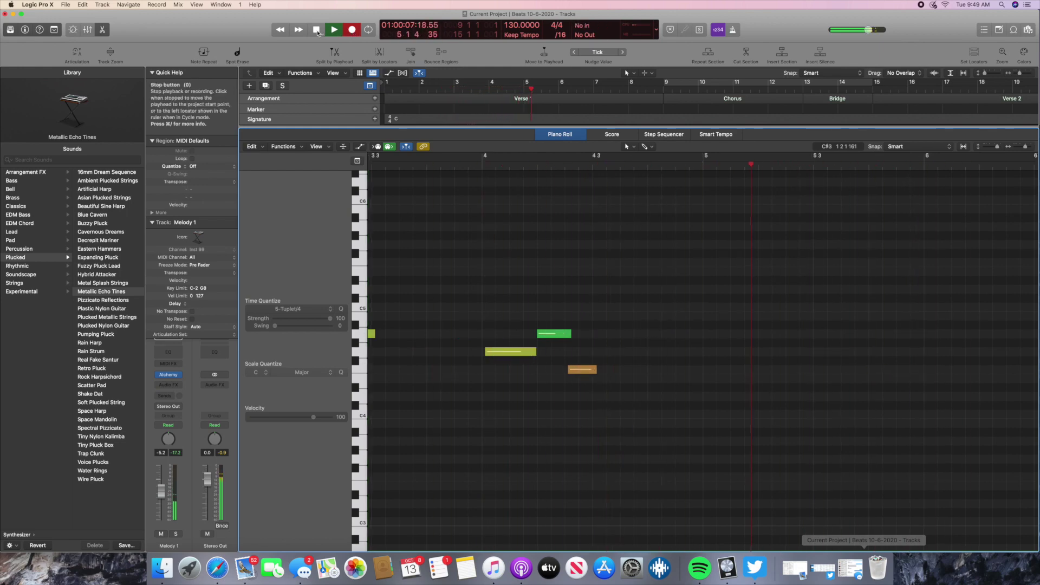
key(space)
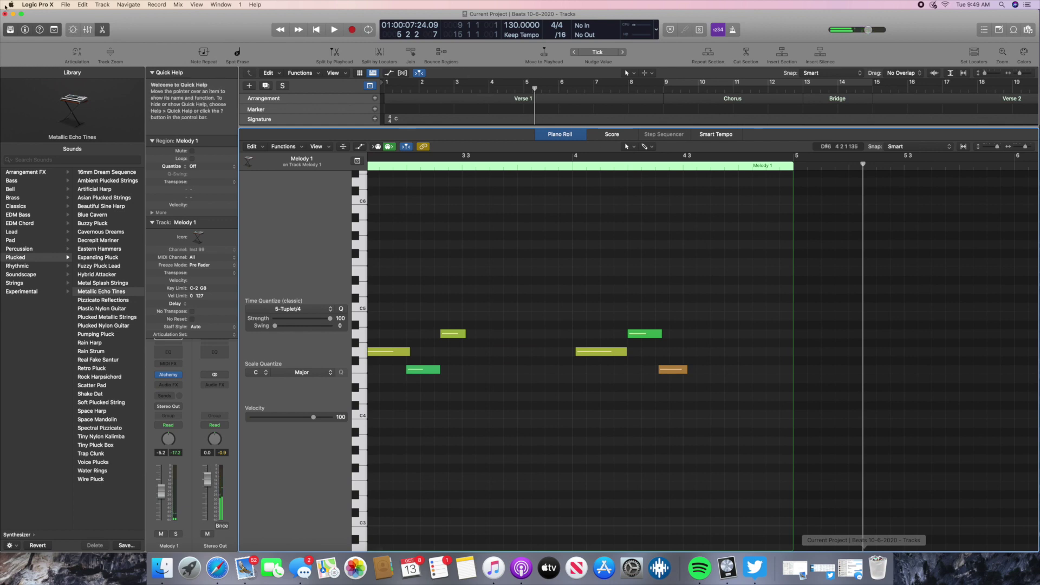
click(103, 30)
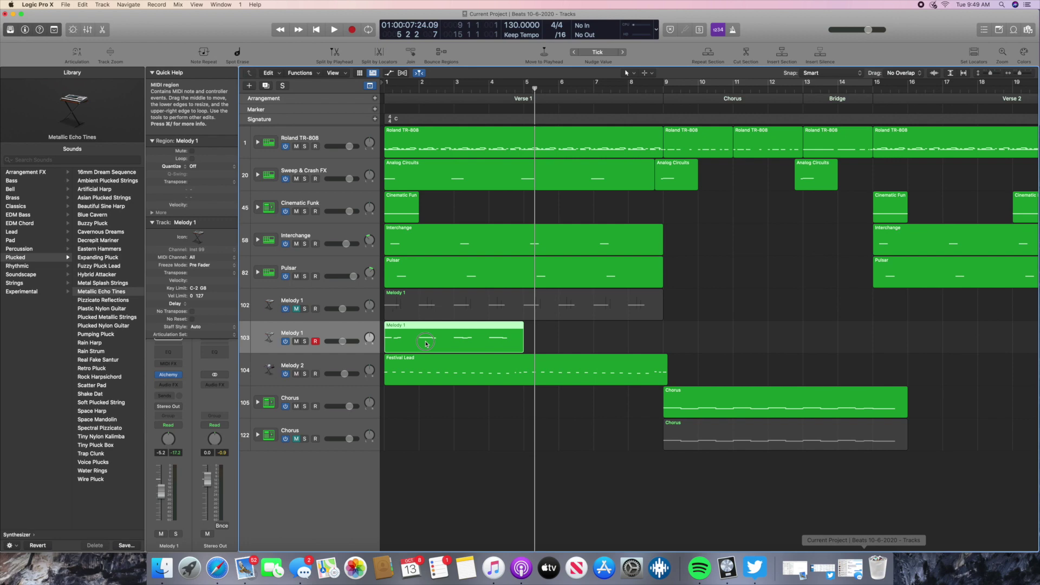
click(315, 30)
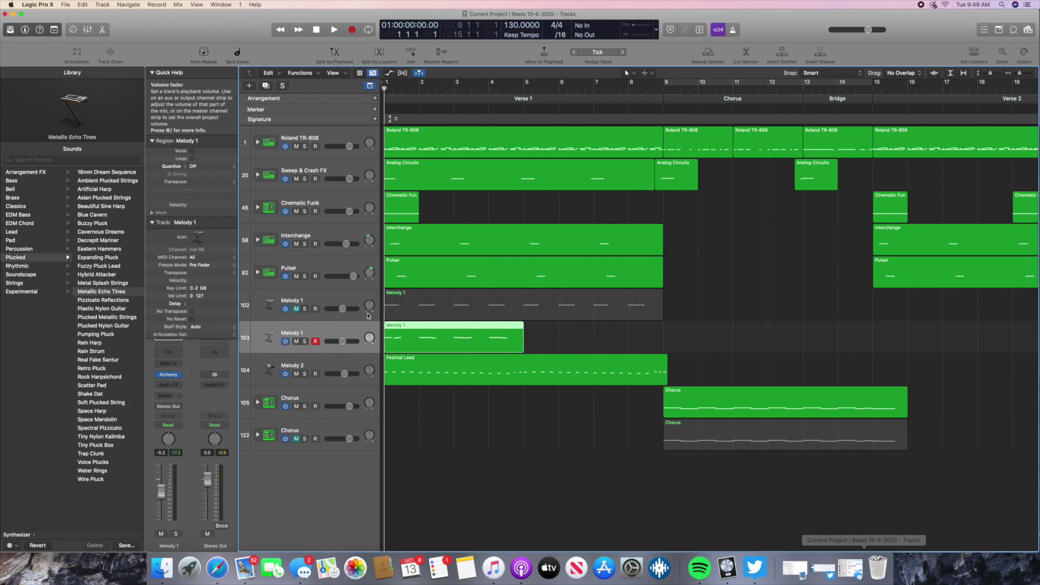
Step: Unmute the original Melody 1 track and delete the duplicate track with its recorded region
click(319, 303)
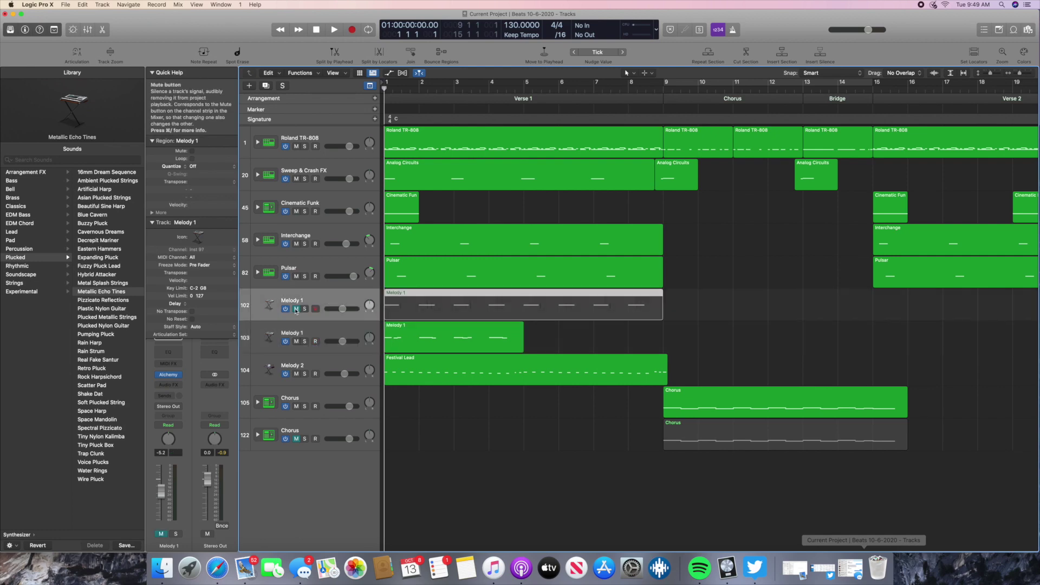
click(296, 309)
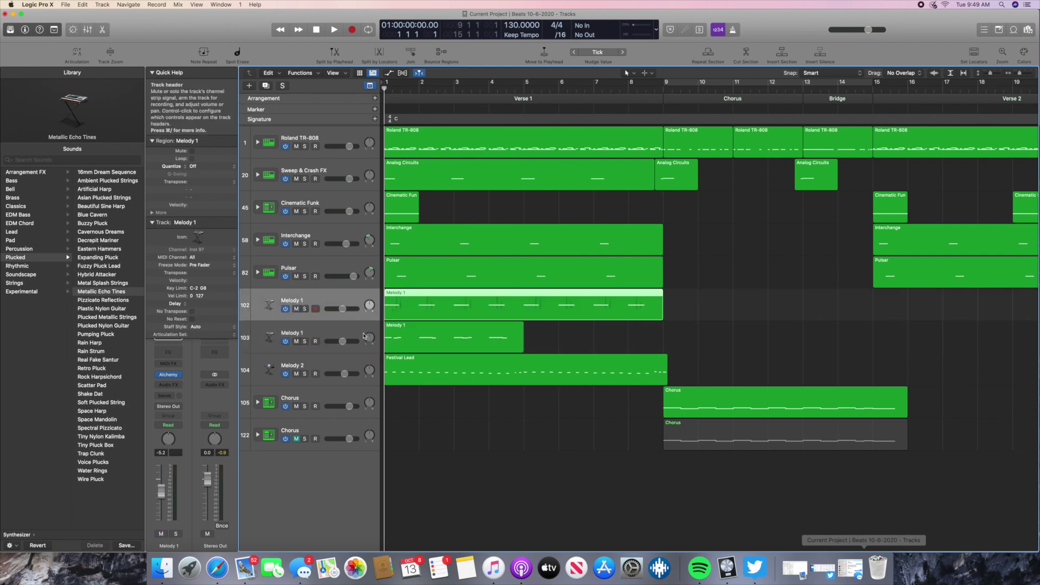
click(420, 337)
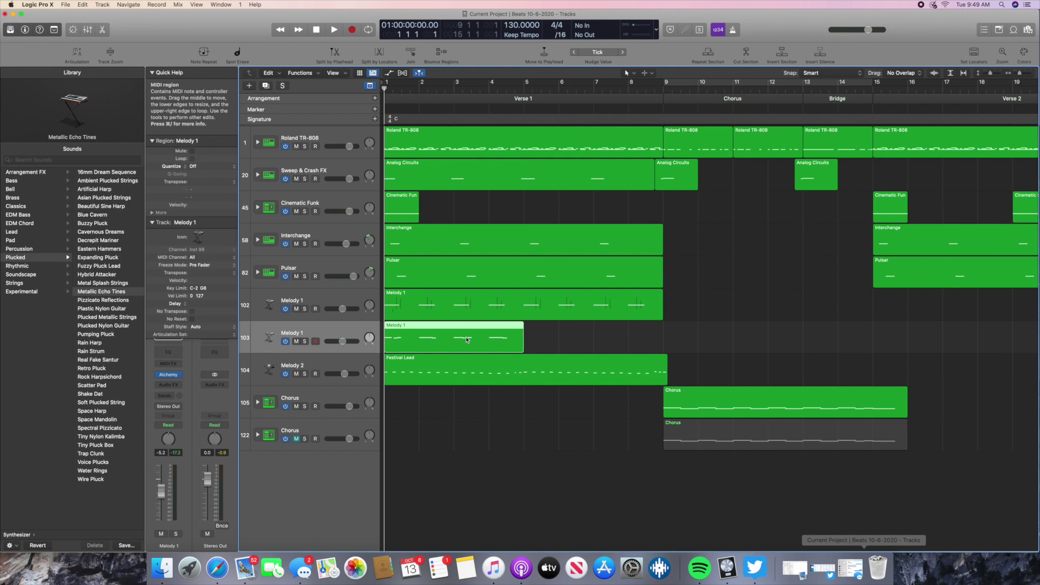
key(Delete)
key(super+BackSpace)
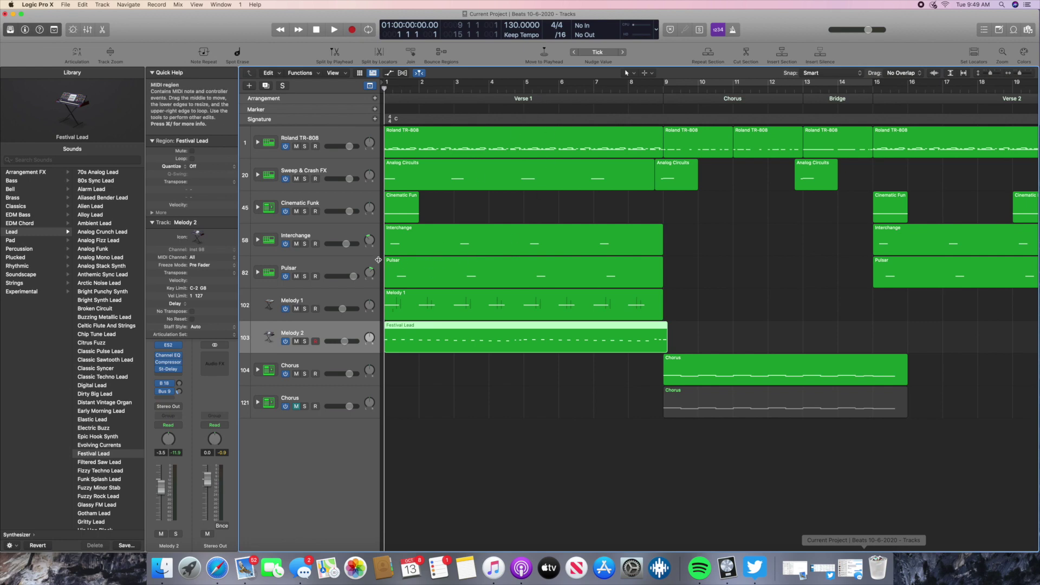
Step: Select all regions on the Interchange track and mute them
scroll(442, 260, right, 2)
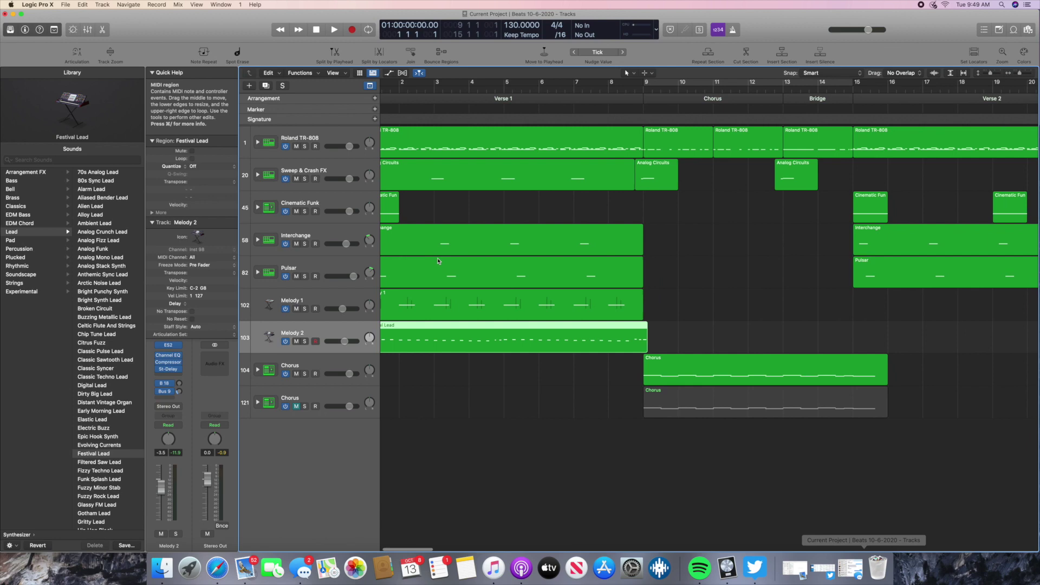
scroll(442, 261, left, 2)
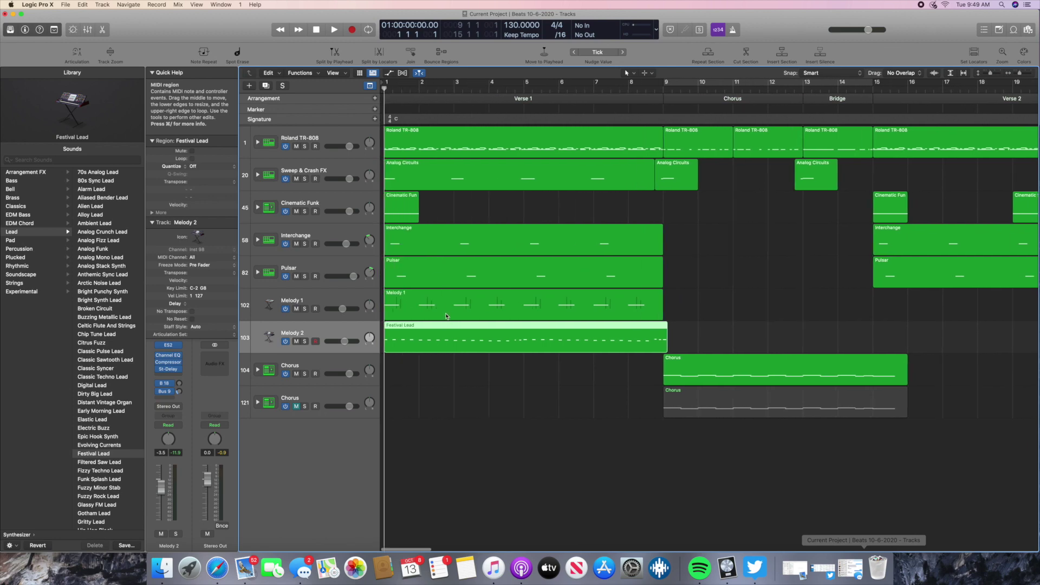
click(464, 248)
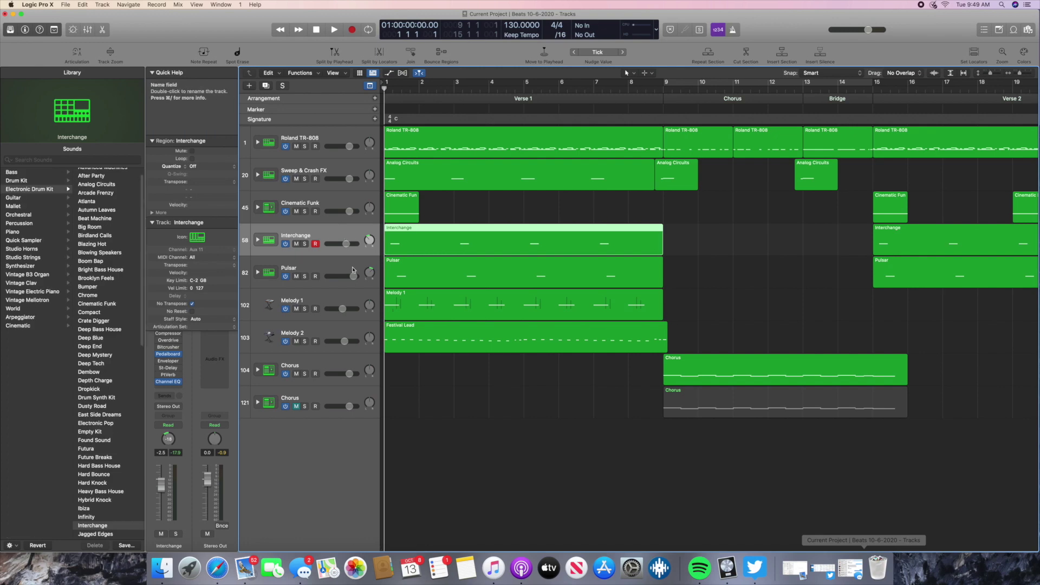
click(353, 271)
click(437, 241)
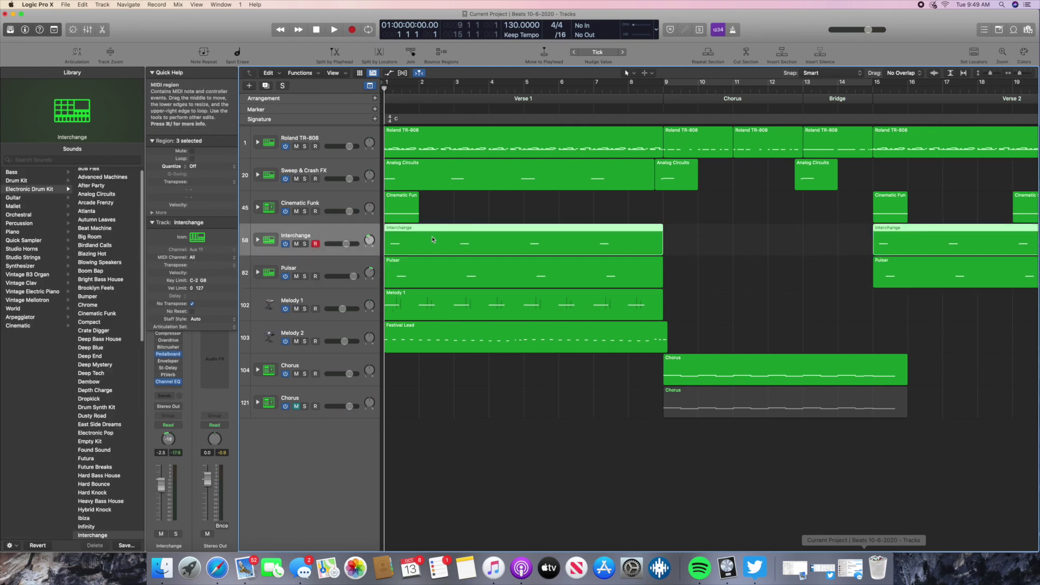
right_click(437, 241)
click(438, 240)
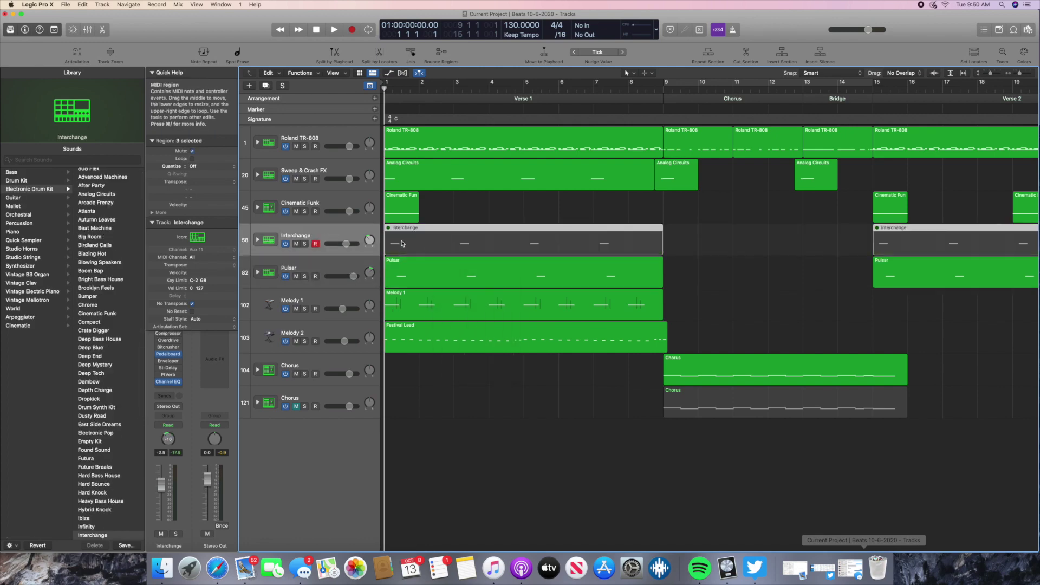
Step: Unmute all the Interchange regions
click(672, 243)
click(364, 234)
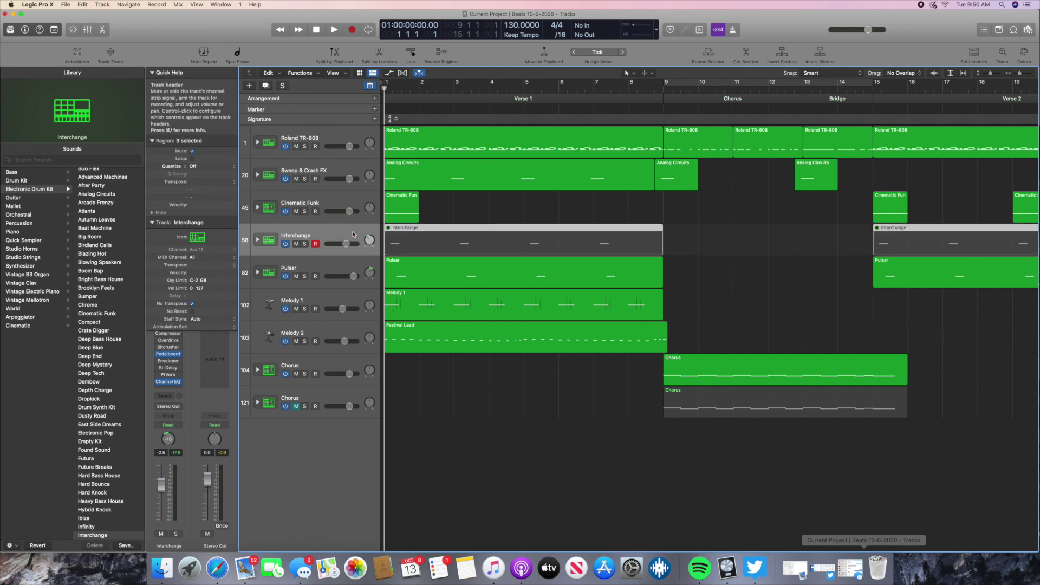
right_click(421, 236)
click(432, 236)
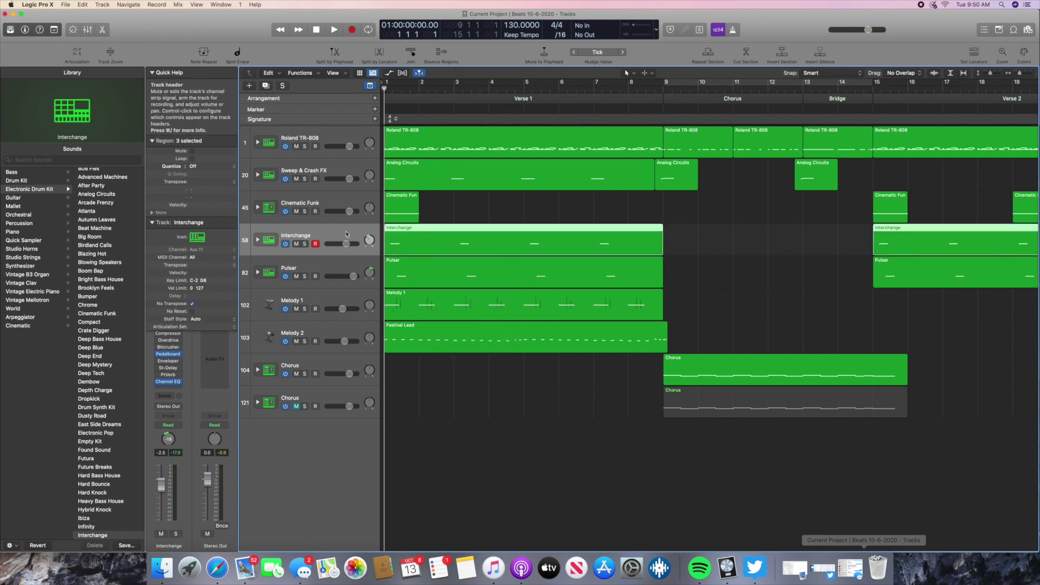
Step: Select only the Verse 1 Interchange region and mute it, toggling the region mute off and back on
click(682, 244)
click(560, 242)
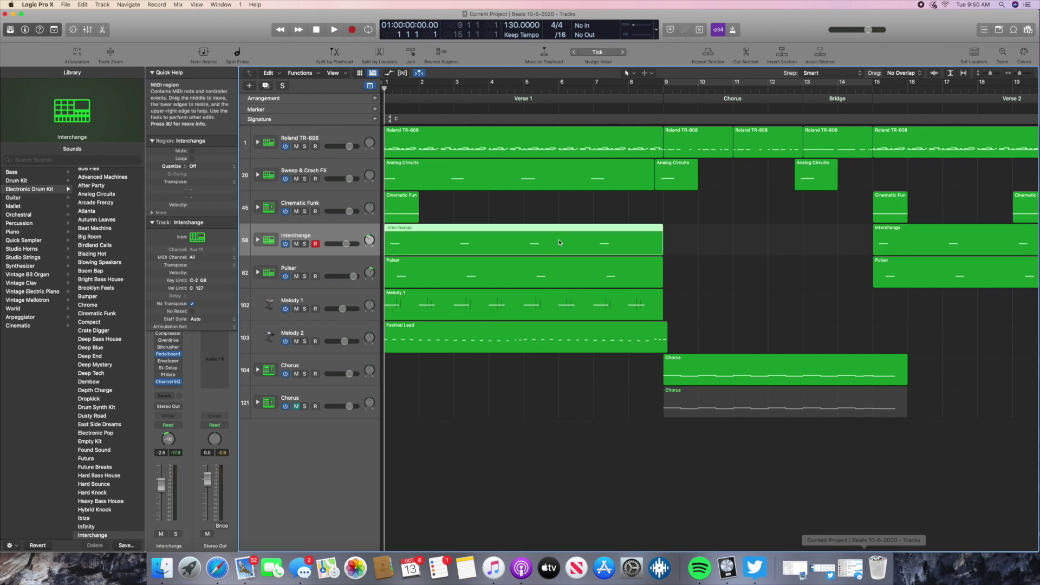
right_click(512, 239)
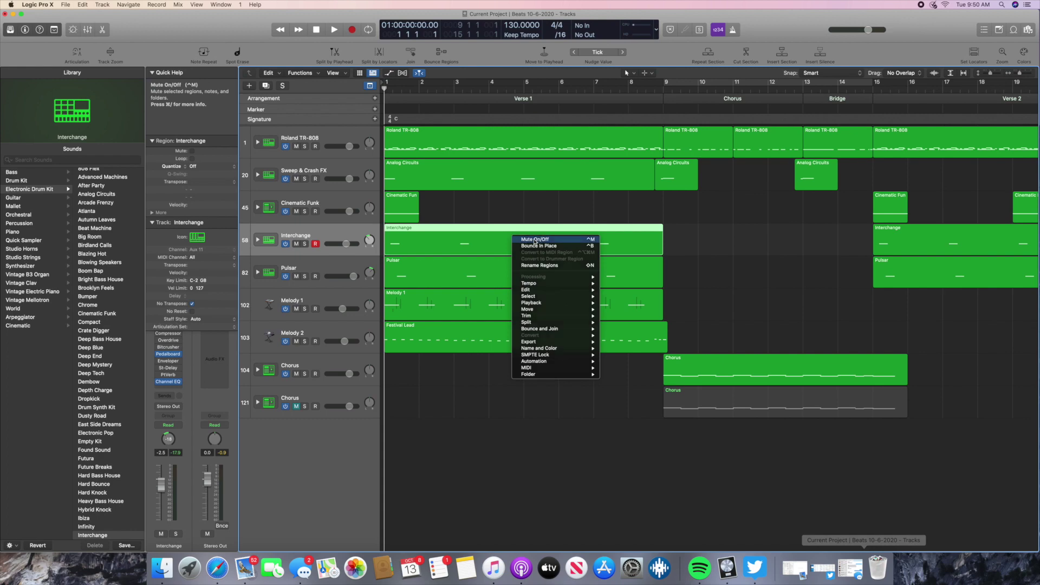
click(534, 240)
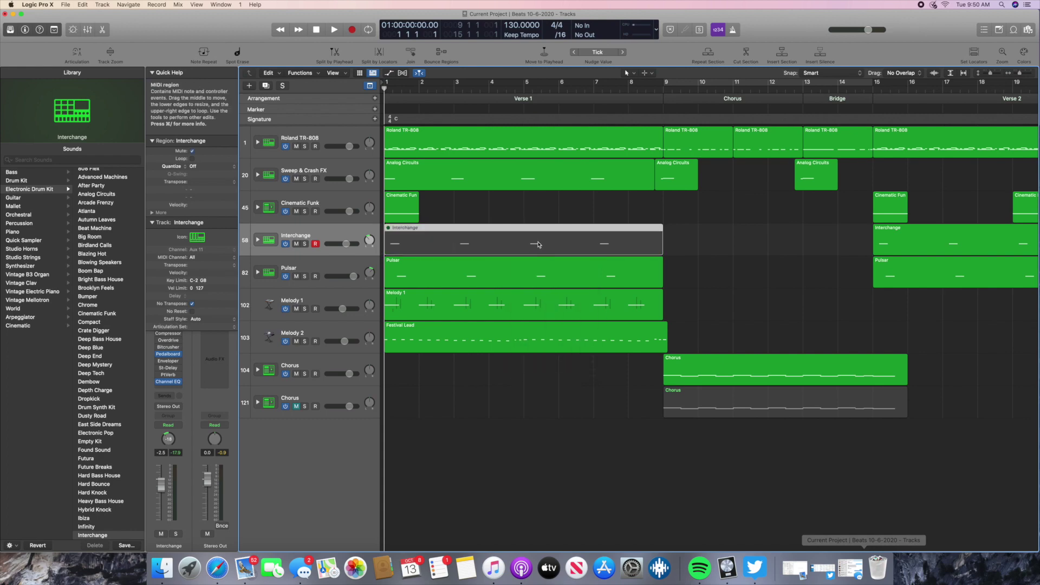
key(ctrl+m)
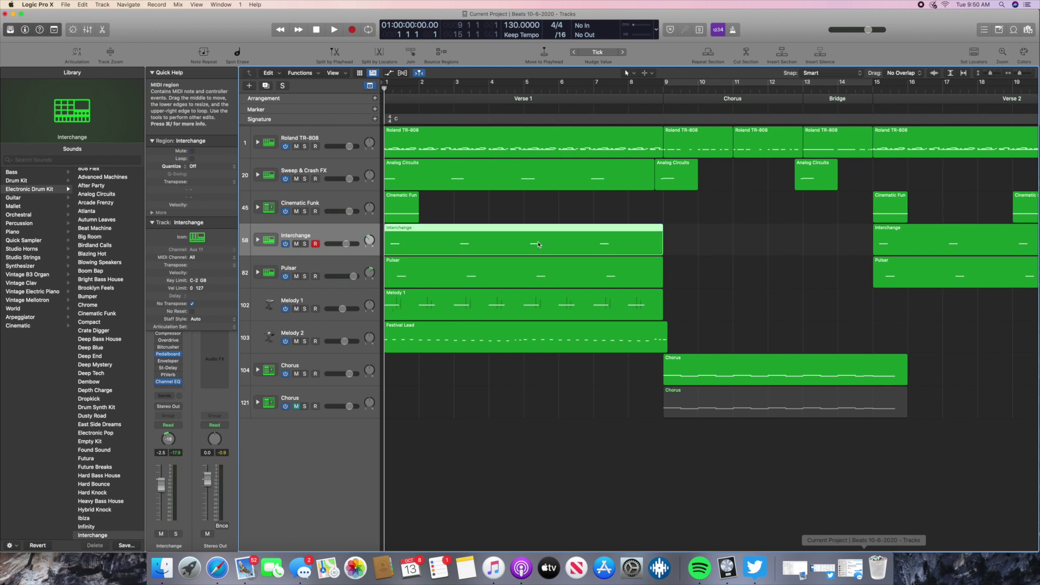
key(ctrl+m)
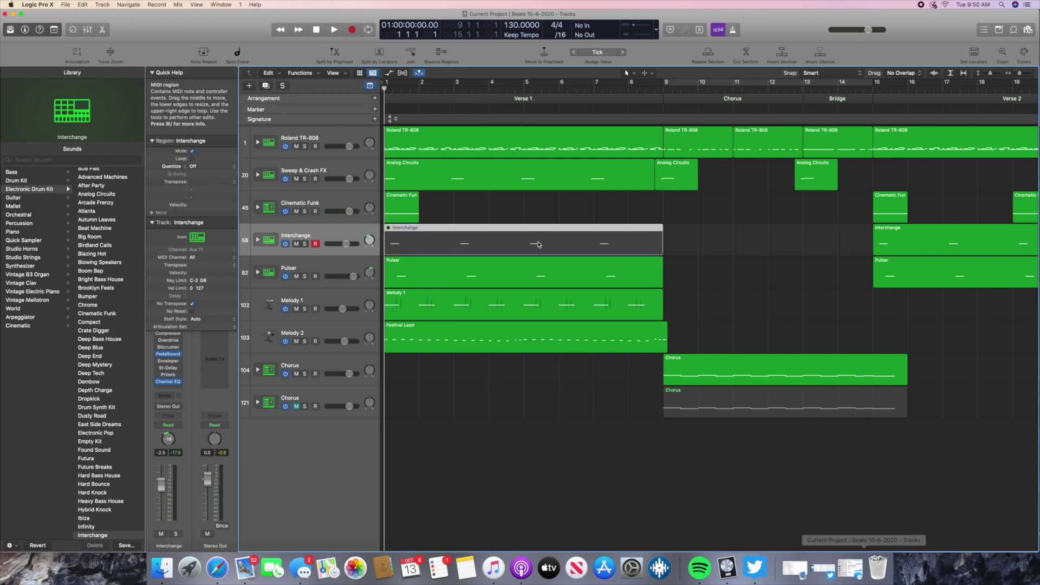
Step: Mute the Verse 1 Pulsar region, play the verse from the beginning, and return to the project start
click(538, 277)
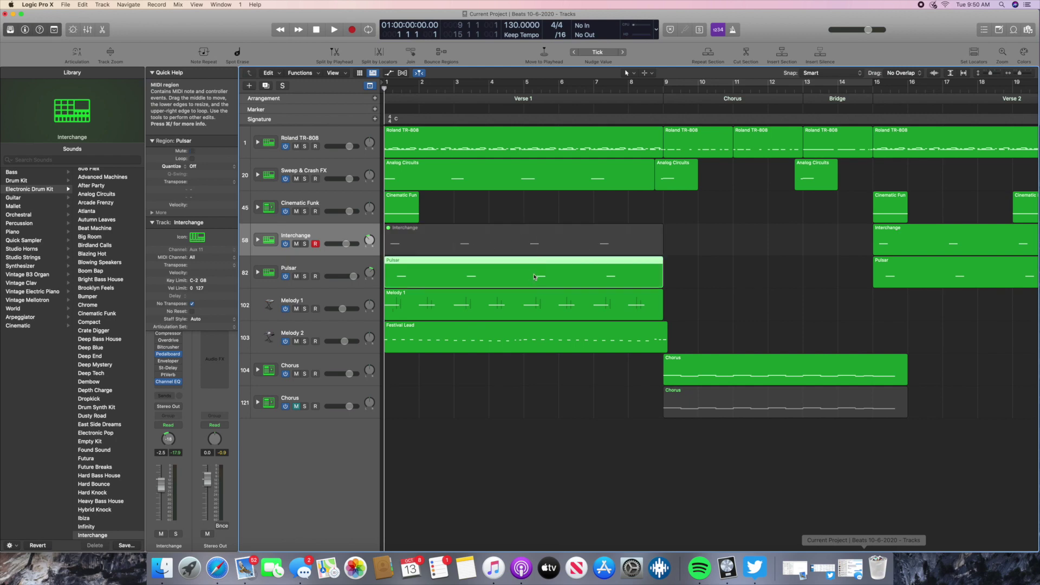
key(ctrl+m)
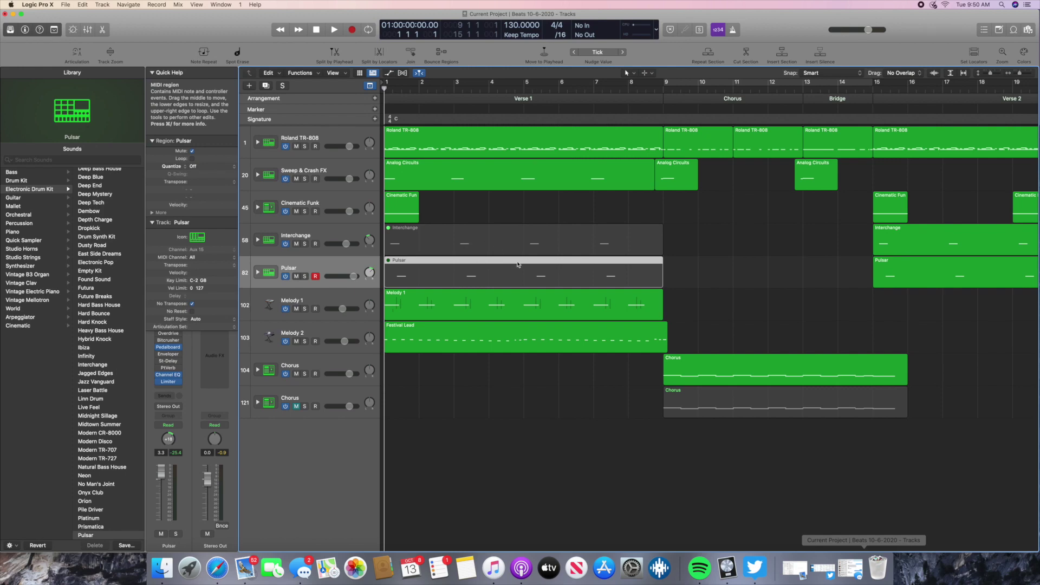
click(333, 30)
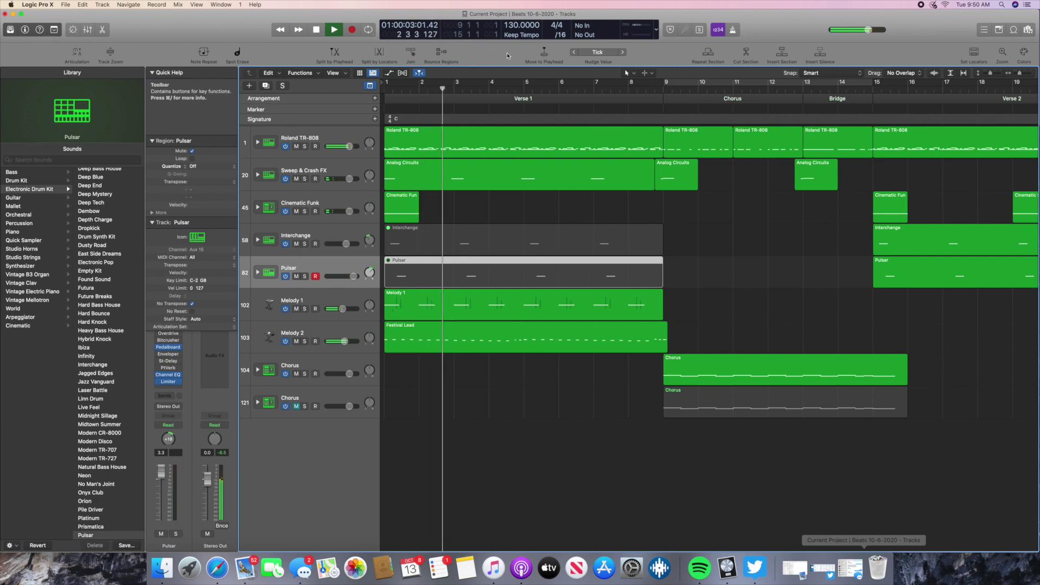
click(317, 31)
click(317, 31)
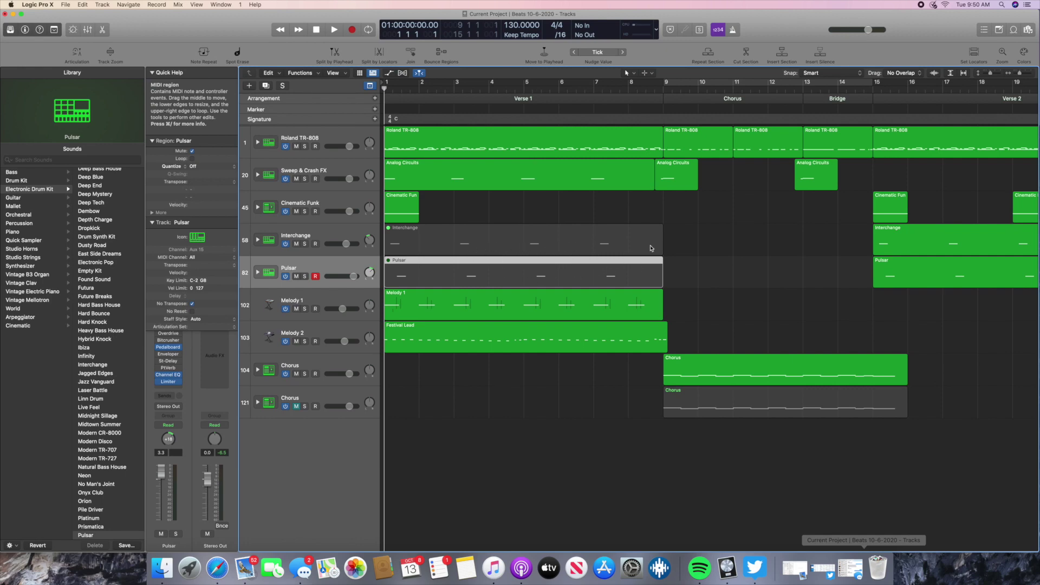
Step: Examine the arrangement from Verse 1 through Verse 3, comparing which drum, effect and melody regions each section contains
click(874, 91)
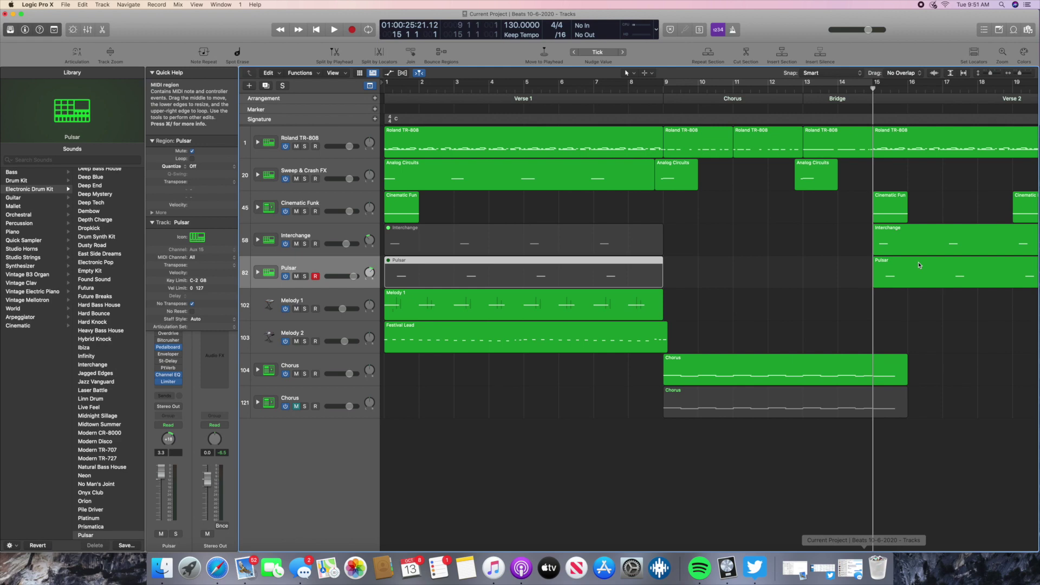
click(316, 30)
scroll(583, 255, right, 2)
scroll(505, 215, left, 2)
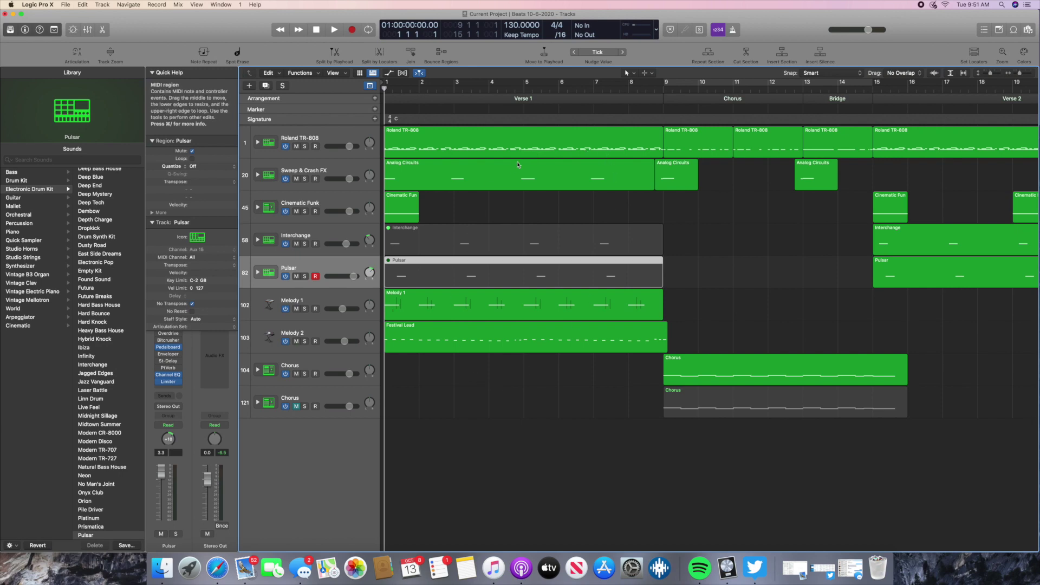
scroll(728, 212, right, 5)
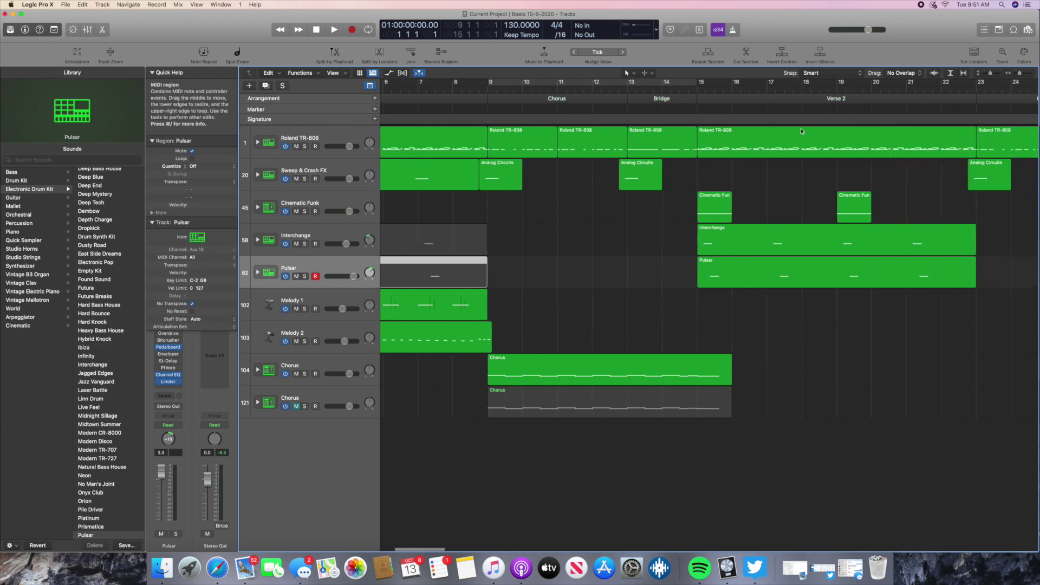
scroll(899, 139, right, 7)
scroll(801, 300, right, 6)
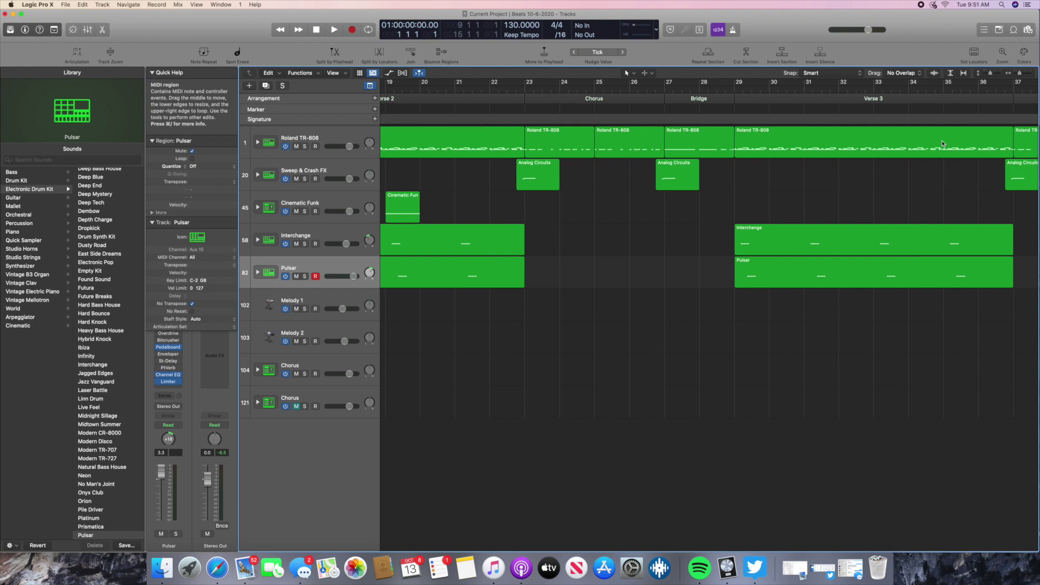
scroll(942, 144, right, 3)
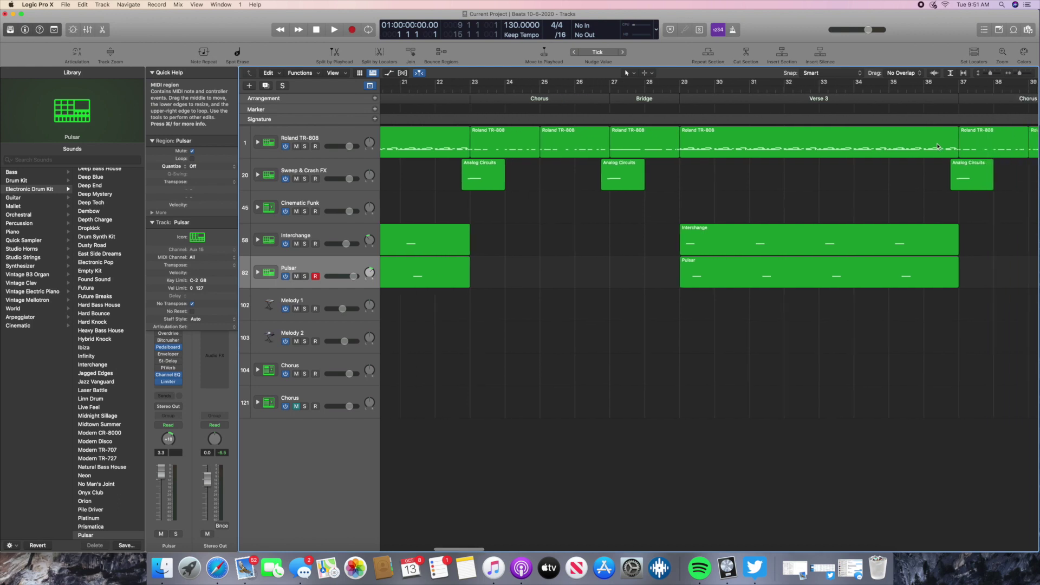
scroll(759, 157, left, 10)
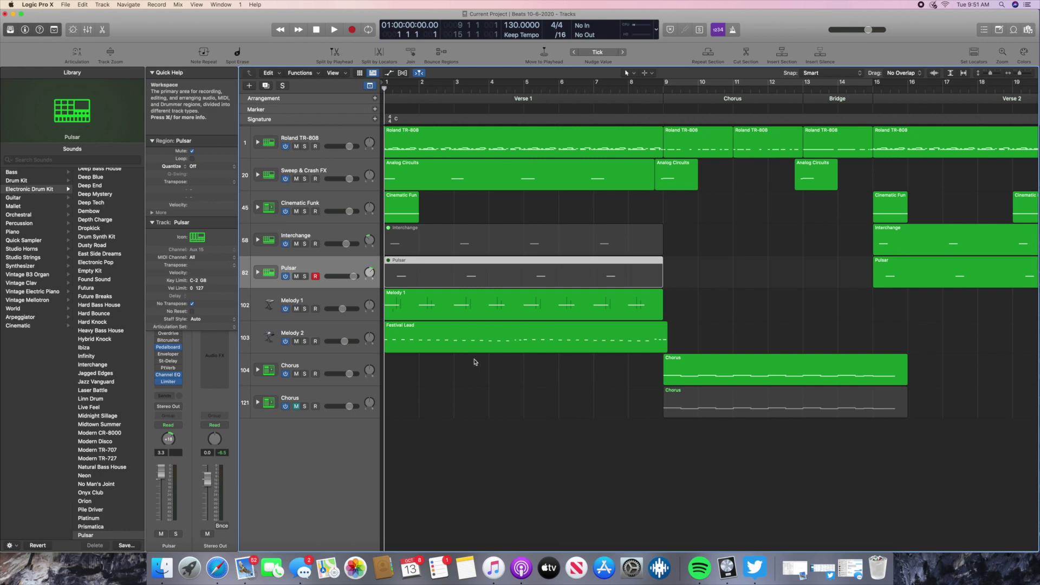
Step: Compare Verse 1 with the Melody 2 track muted and unmuted, playing each version from the project start
click(329, 325)
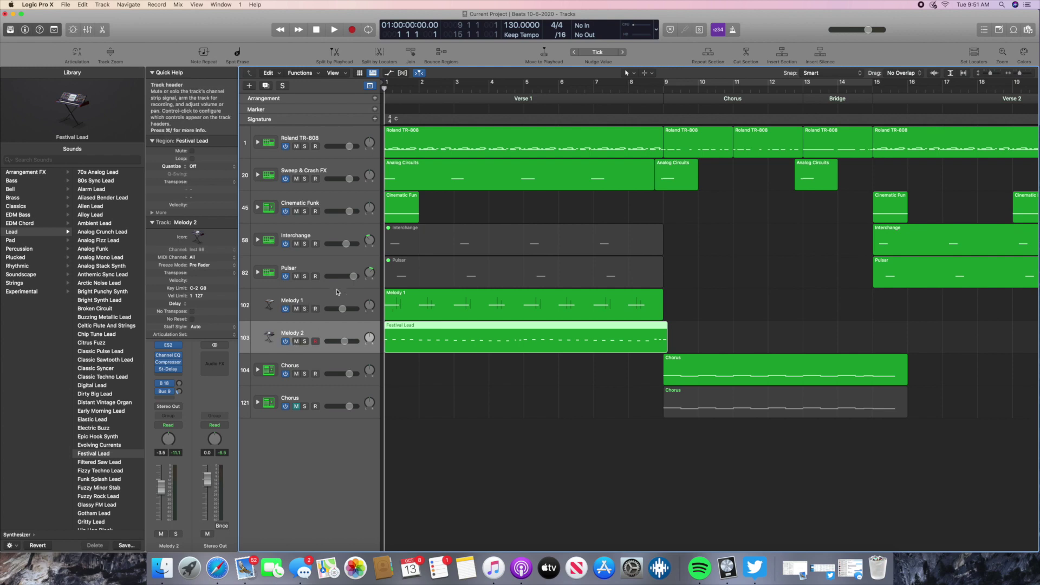
click(295, 341)
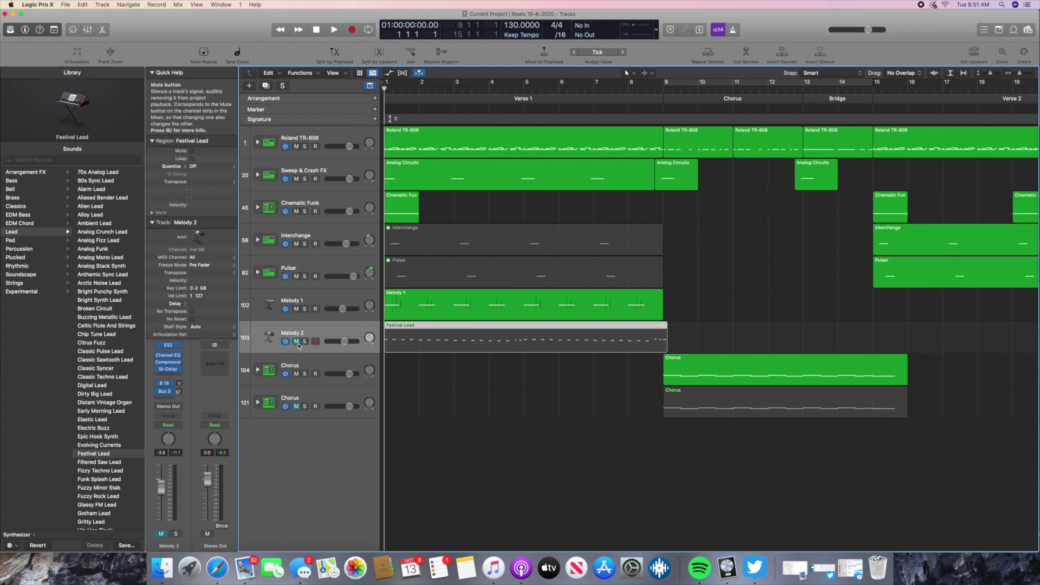
click(334, 31)
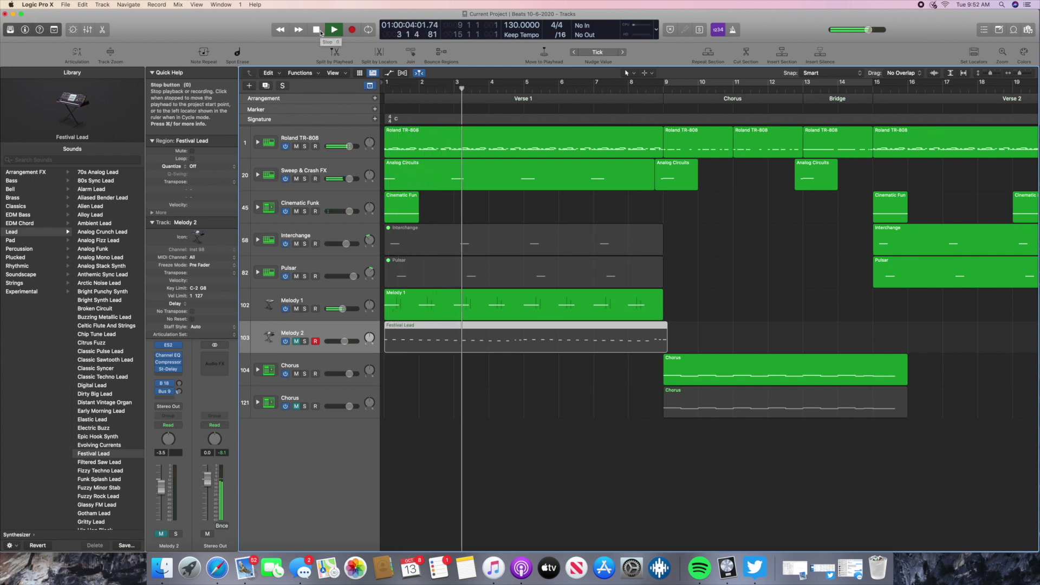
click(317, 31)
click(318, 30)
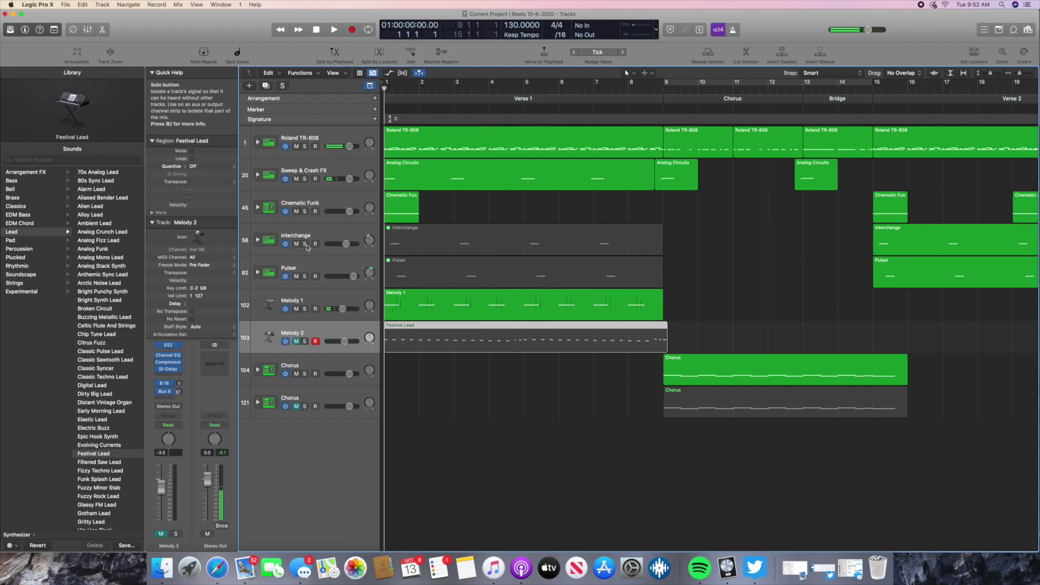
click(296, 342)
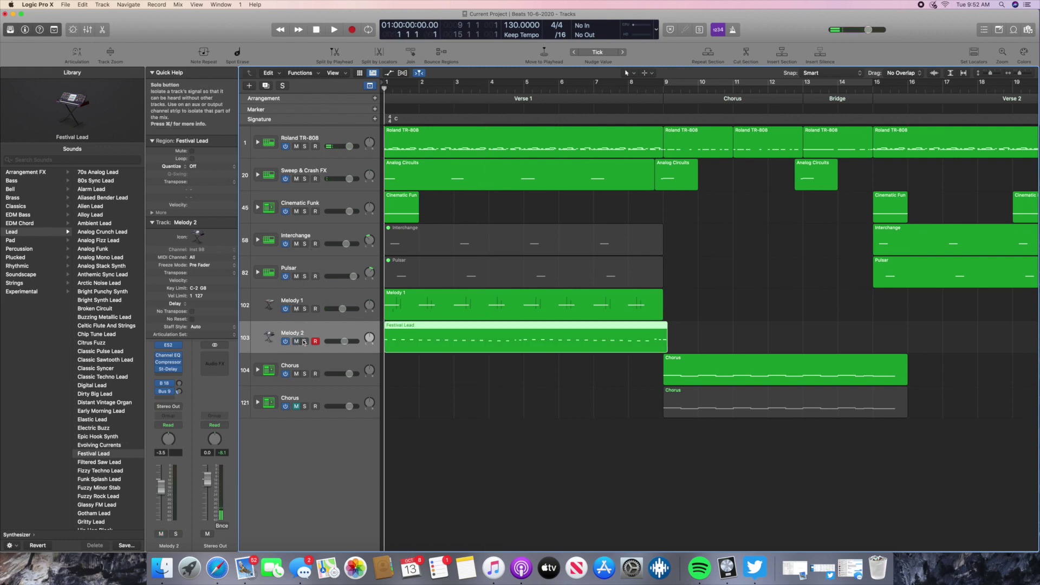
click(334, 29)
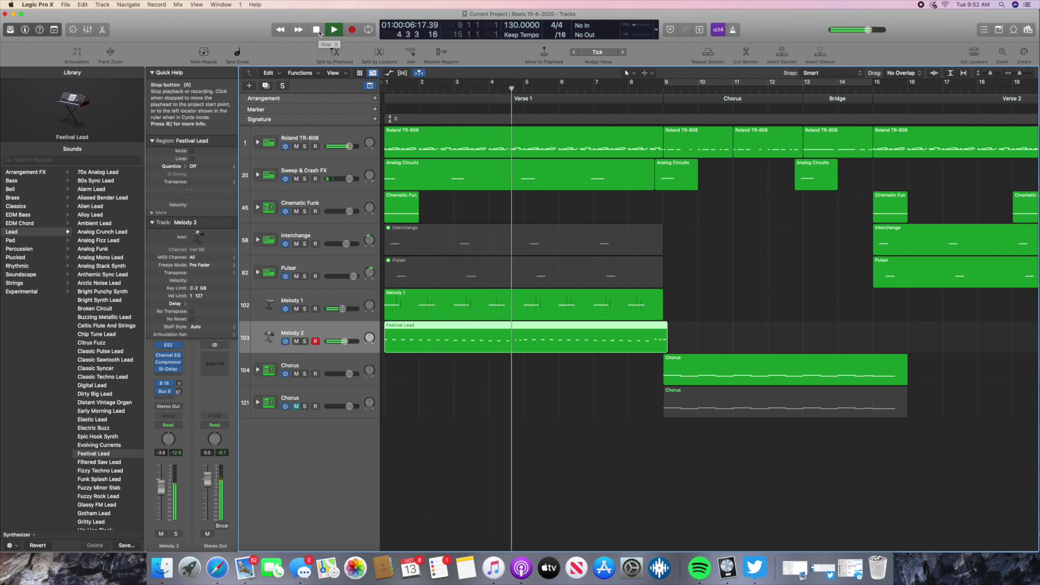
click(318, 32)
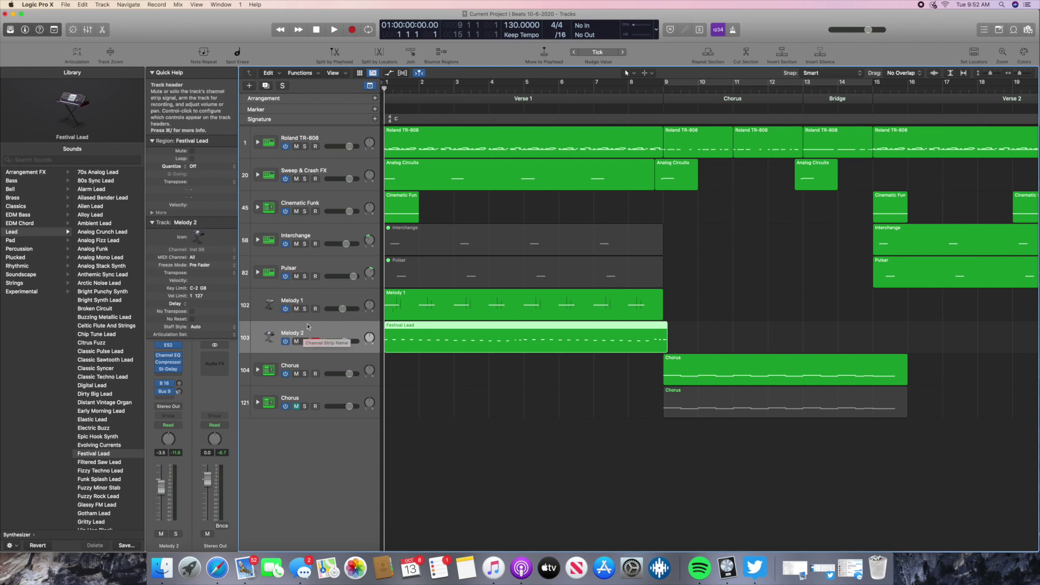
Step: Review the Melody 1 and Melody 2 tracks and play Verse 1 with both melodies together
click(314, 299)
click(318, 330)
click(314, 316)
click(293, 326)
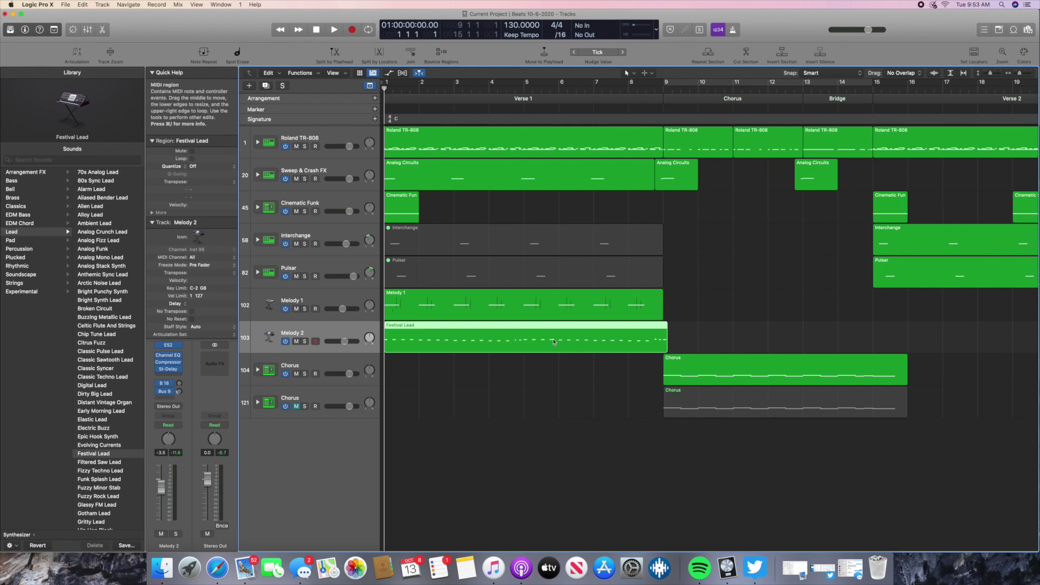
click(335, 30)
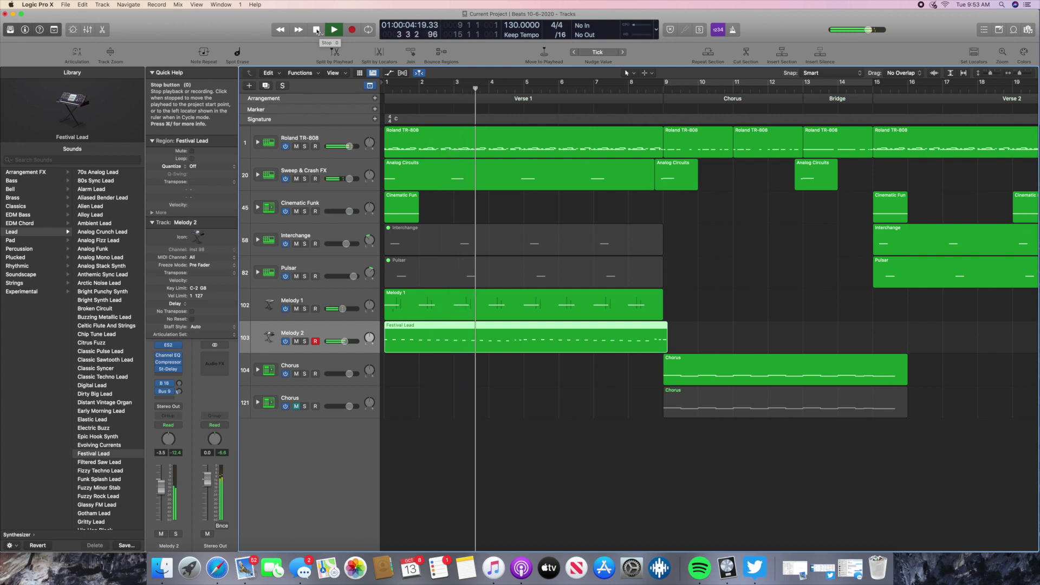
click(317, 30)
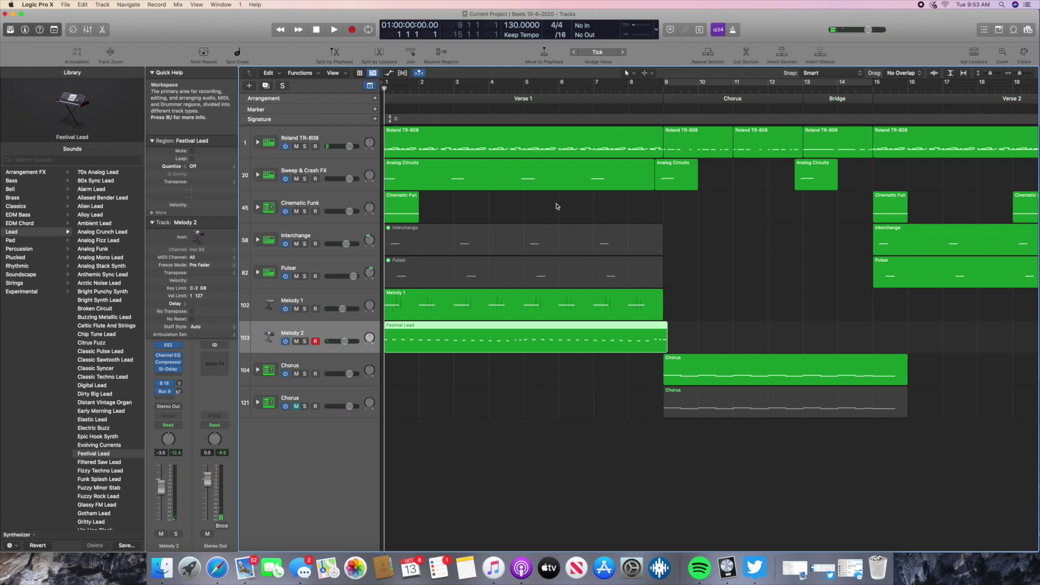
Step: Place the playhead at the Chorus start at bar 9 and compare the two Chorus tracks with their regions
click(345, 137)
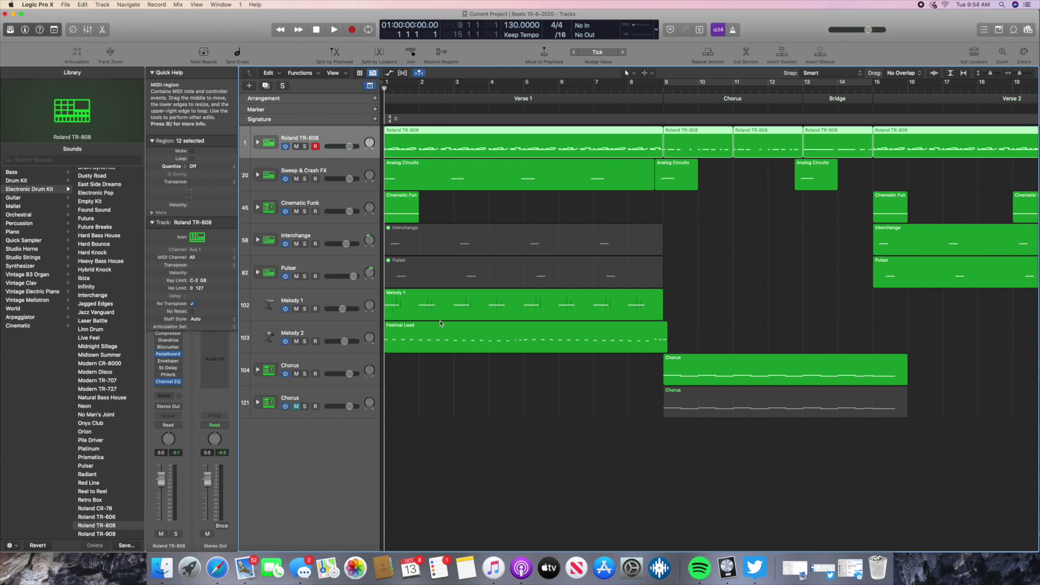
click(663, 88)
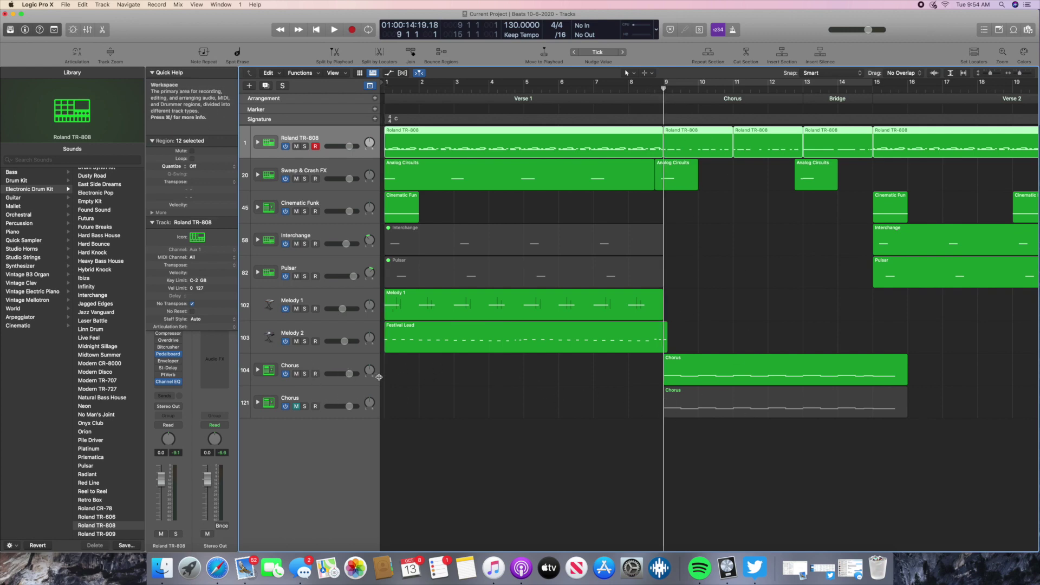
click(343, 396)
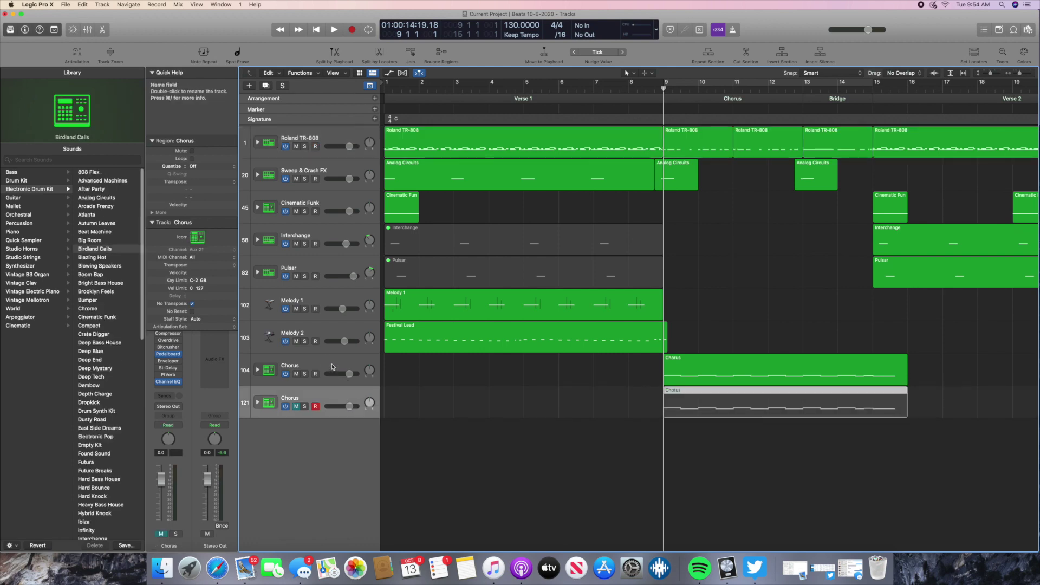
click(333, 367)
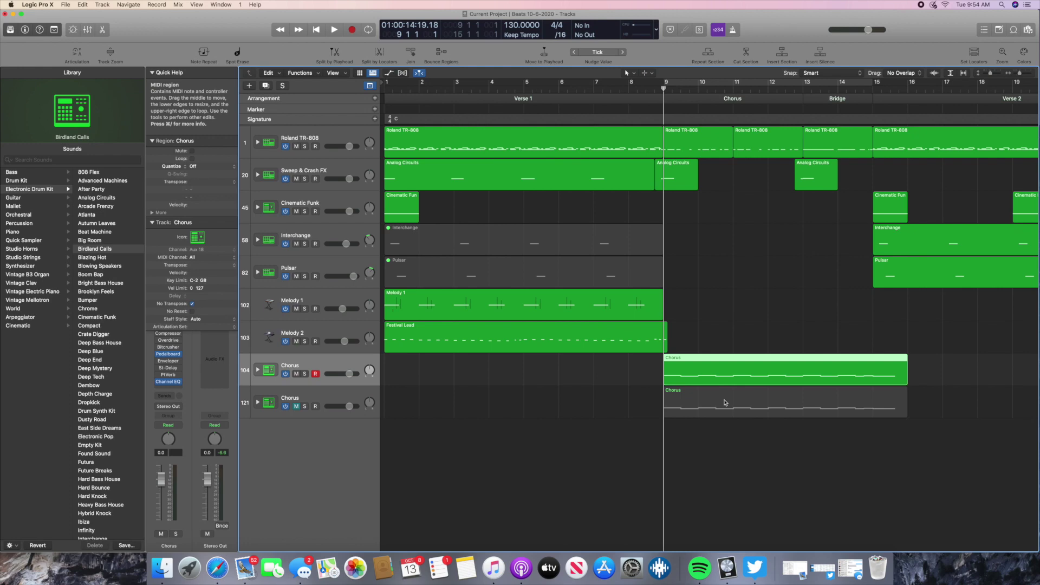
click(612, 416)
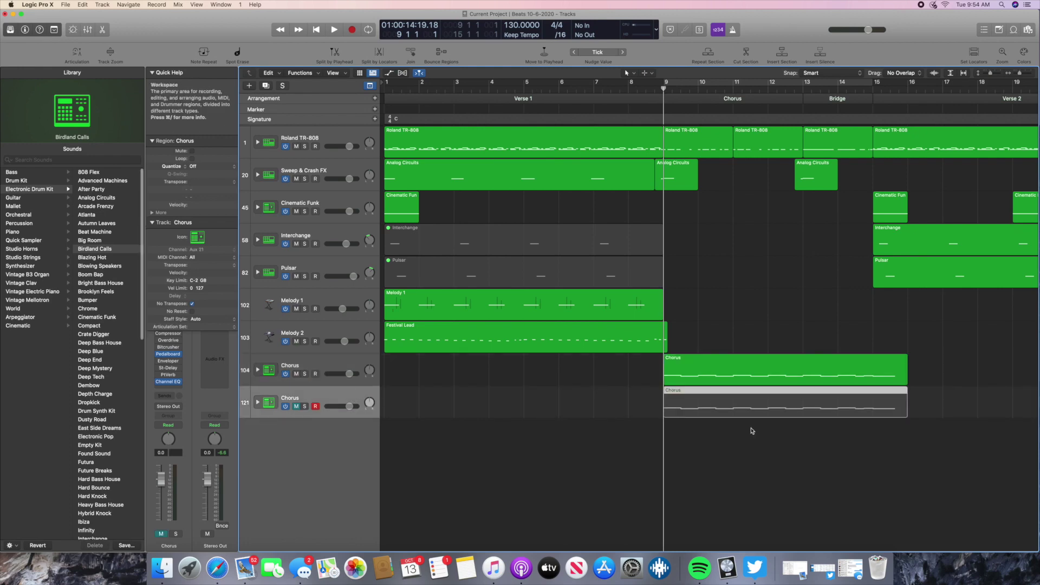
click(345, 361)
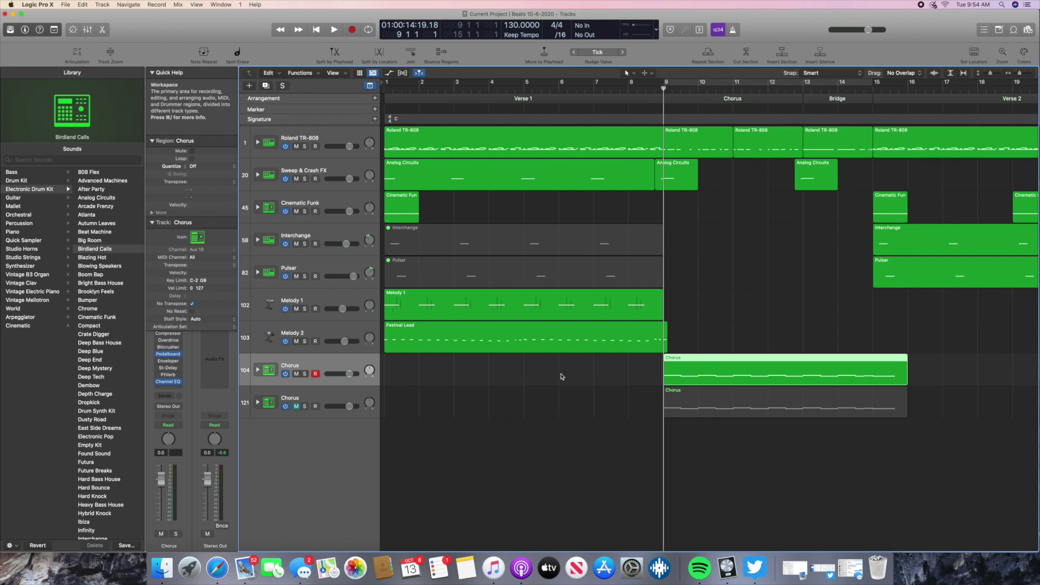
Step: Duplicate the muted Chorus track and copy its region onto the duplicate at bar 9
click(481, 406)
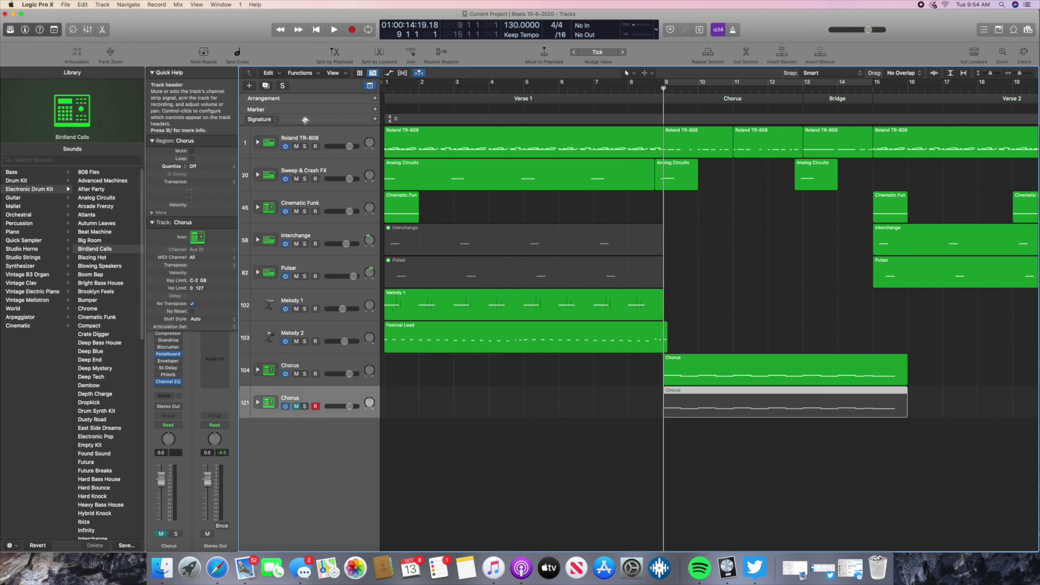
click(266, 87)
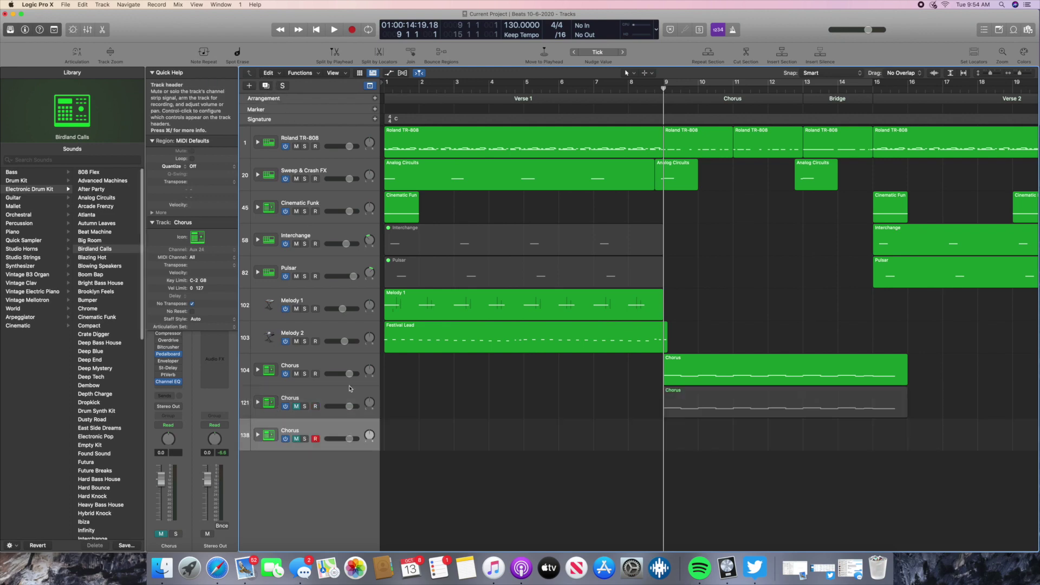
click(703, 412)
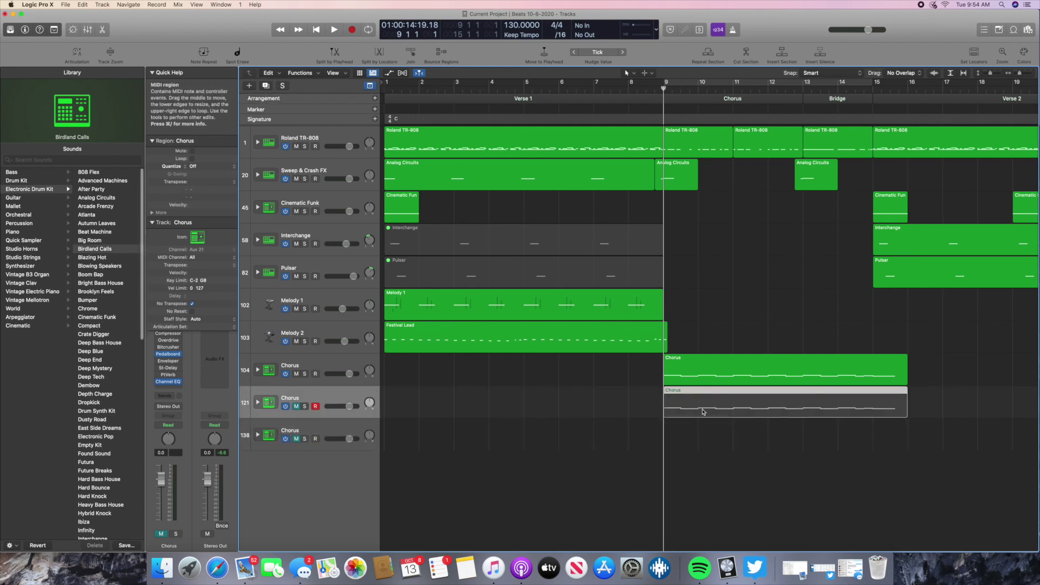
key(super+c)
key(Down)
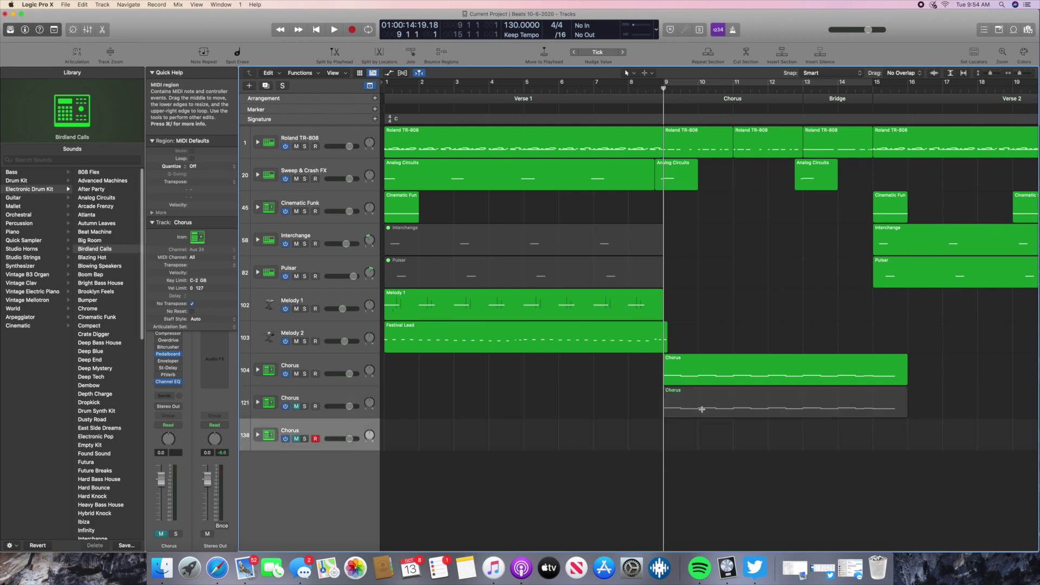
key(super+v)
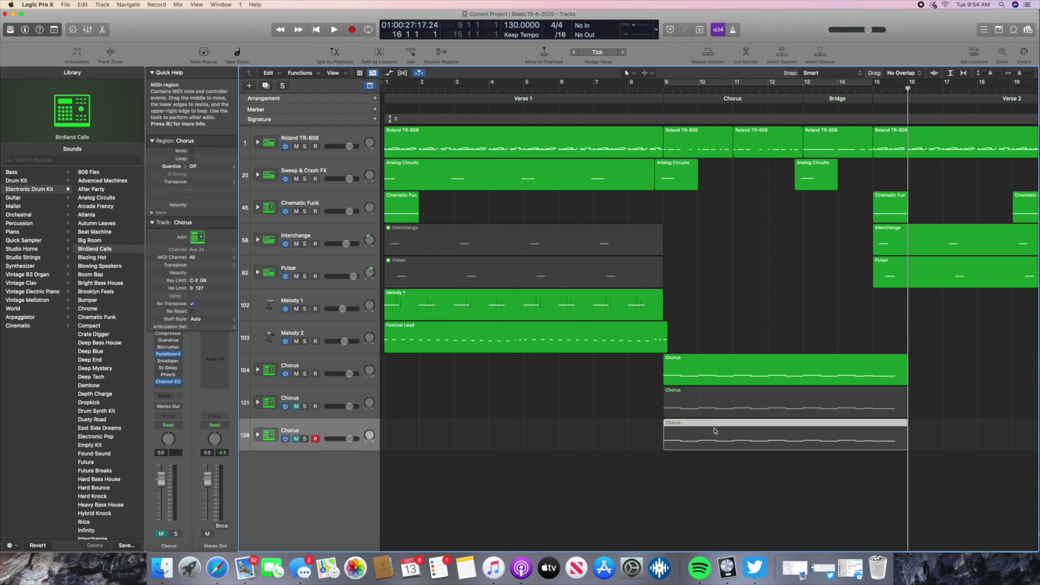
Step: Delete the new duplicate and the muted second Chorus track together with their regions
key(Delete)
key(super+Delete)
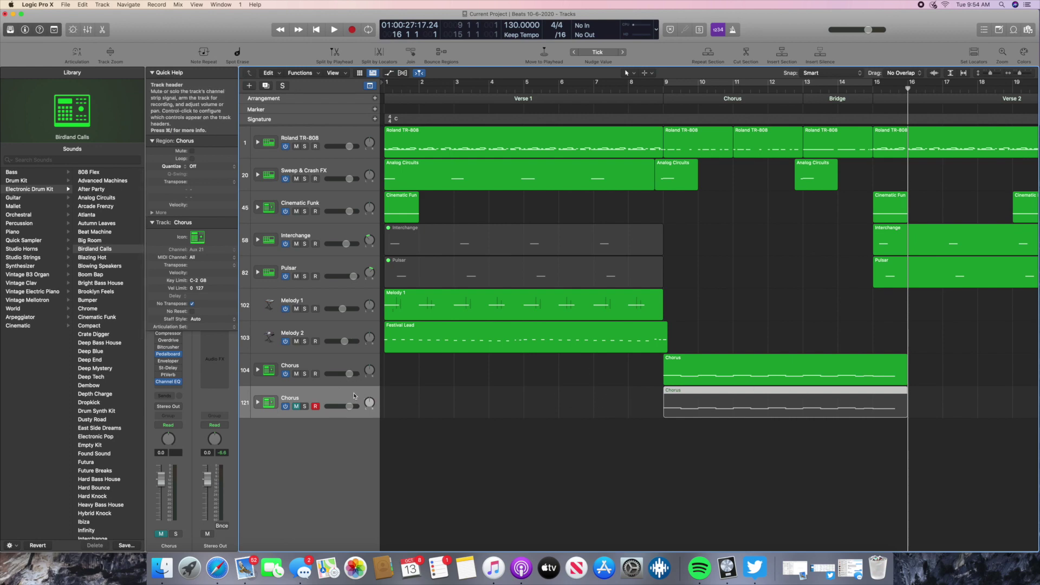
key(Delete)
key(super+Delete)
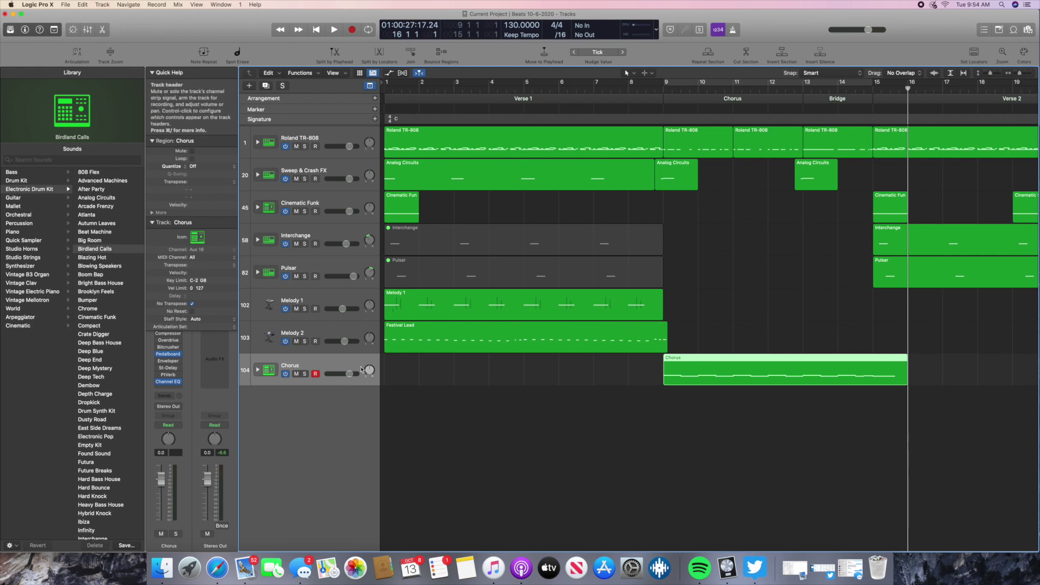
Step: Move the playhead back to the Chorus start at bar 9 and play the section
click(661, 88)
drag(660, 87, 664, 87)
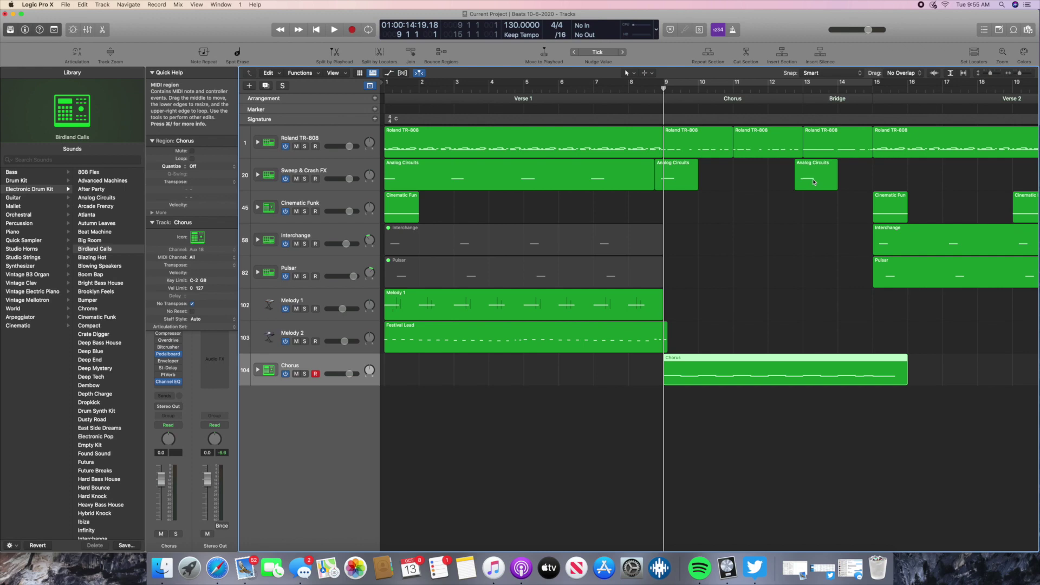
click(335, 31)
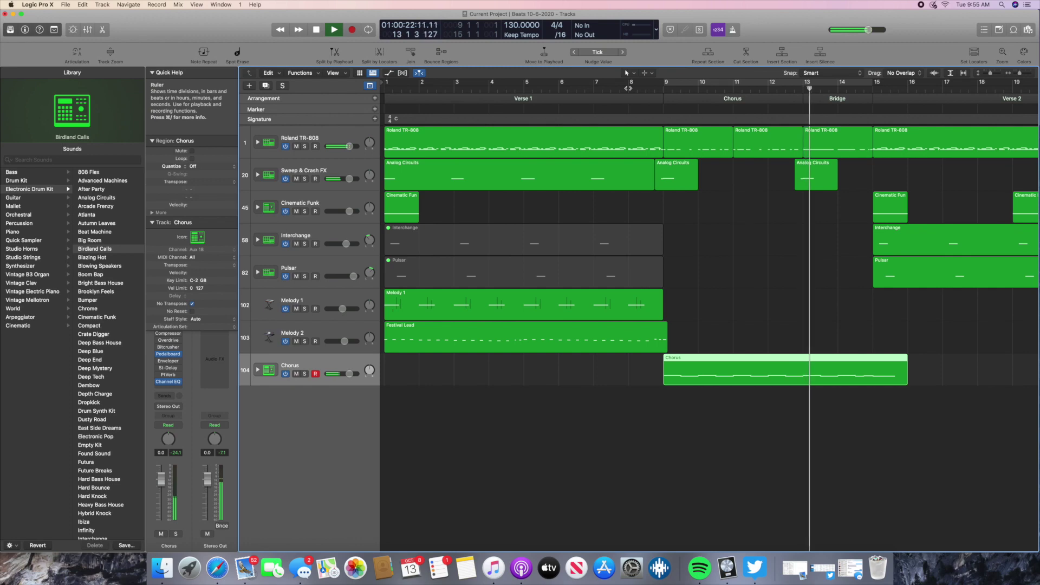
Step: Stop playback, move the playhead to bar 7 and listen to the transition from Verse 1 through the Chorus
click(320, 32)
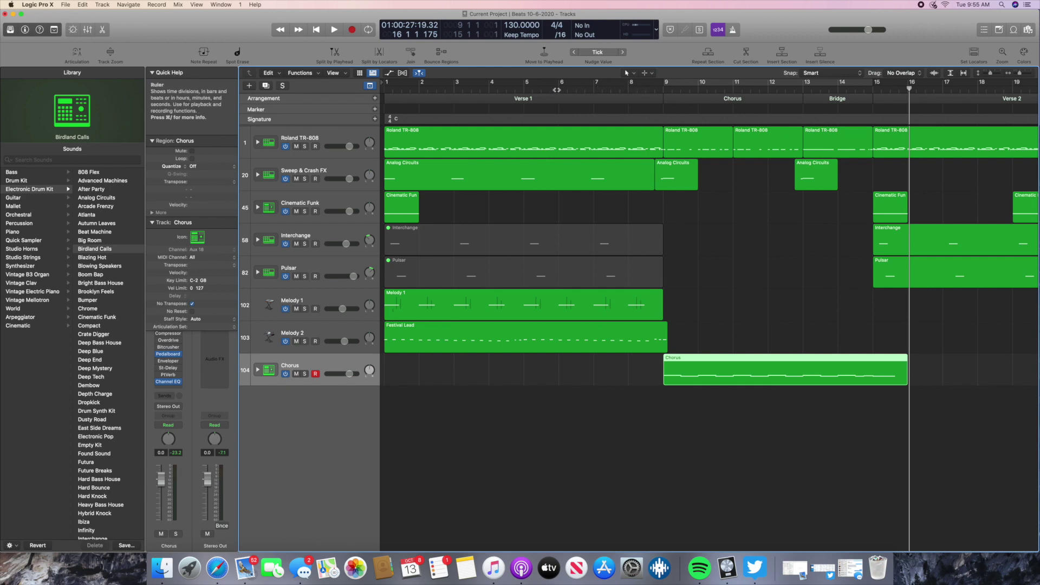
click(558, 89)
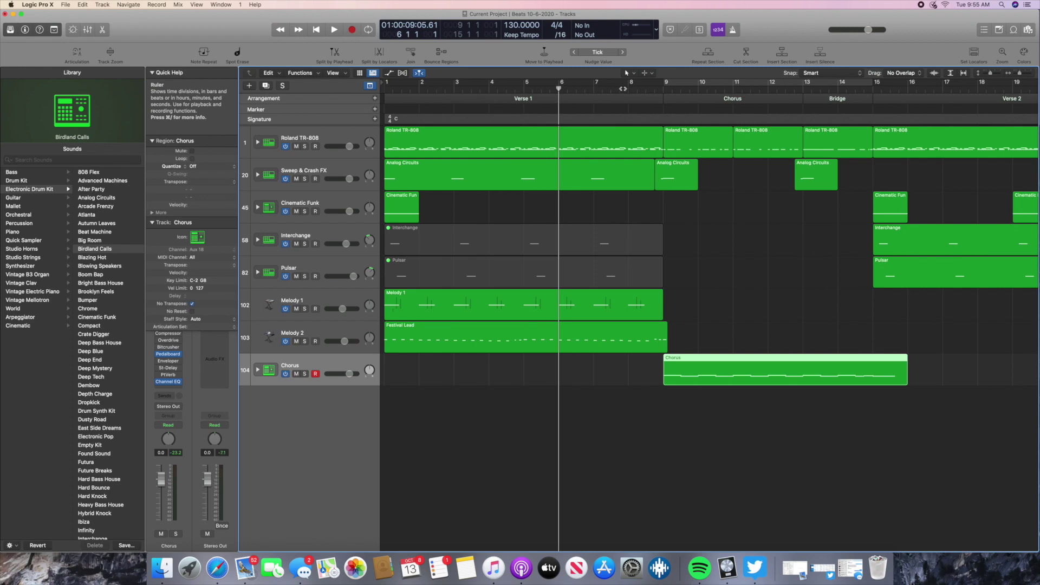
click(596, 88)
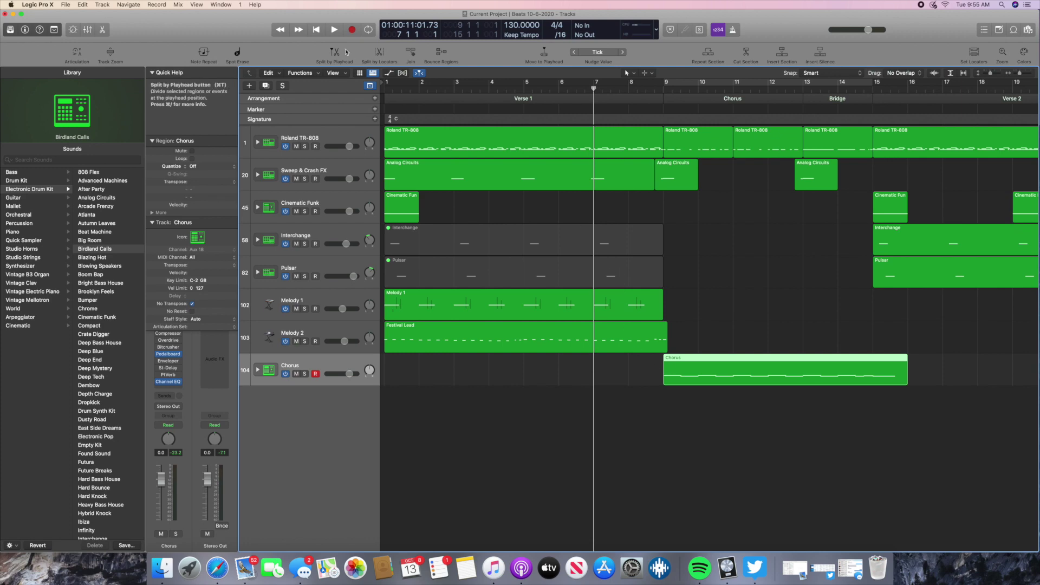
click(335, 30)
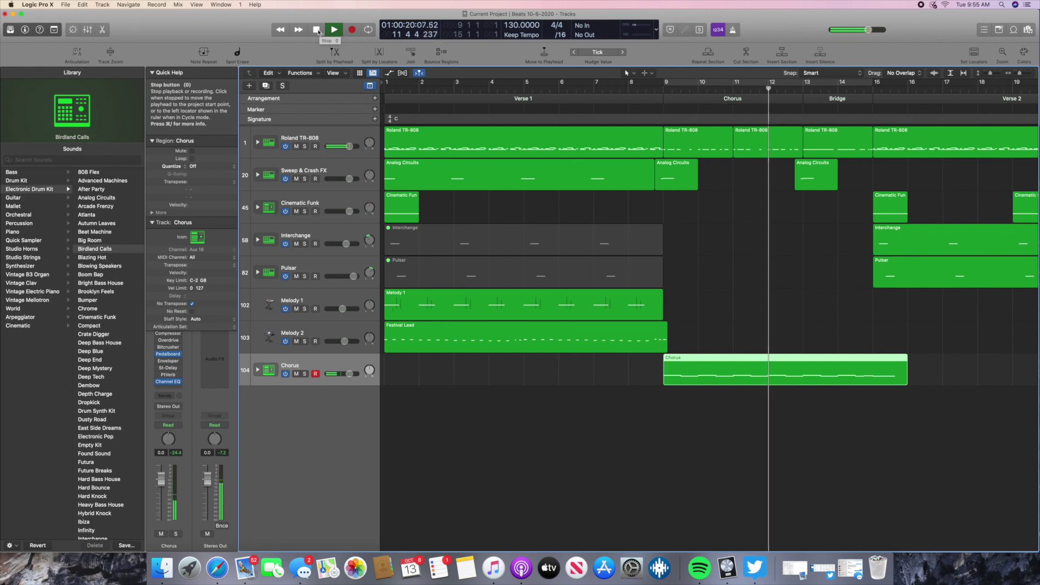
click(318, 31)
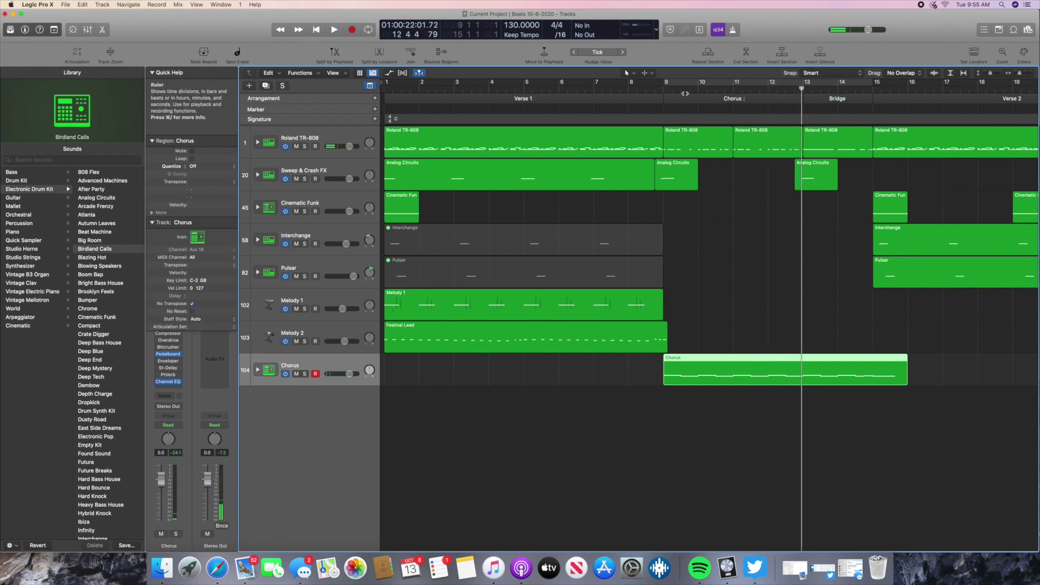
Step: Mute the Analog Circuits region at the Chorus start and play the transition from bar 8 without it
click(671, 183)
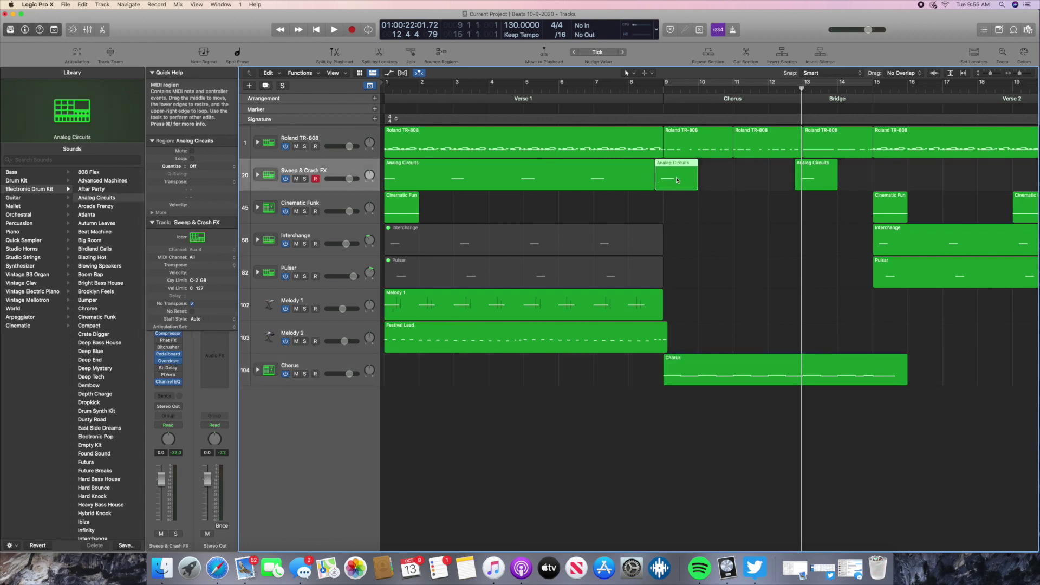
right_click(674, 180)
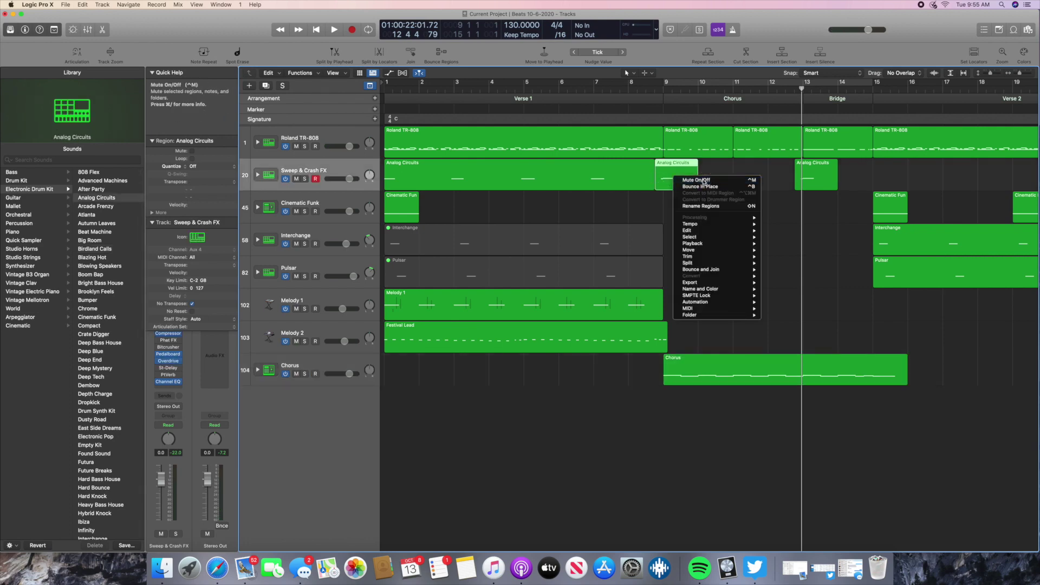
click(691, 177)
click(628, 87)
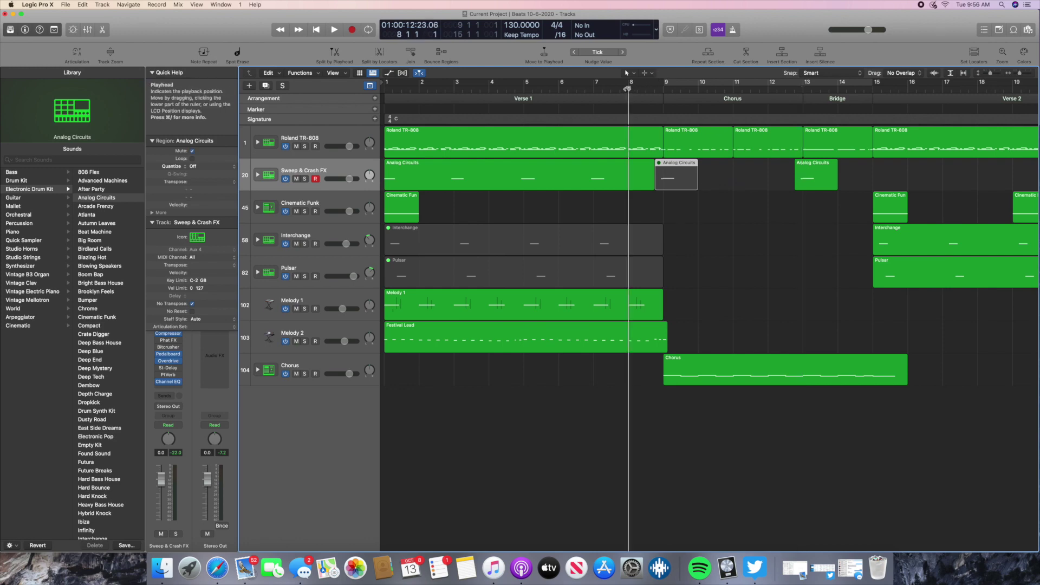
click(336, 31)
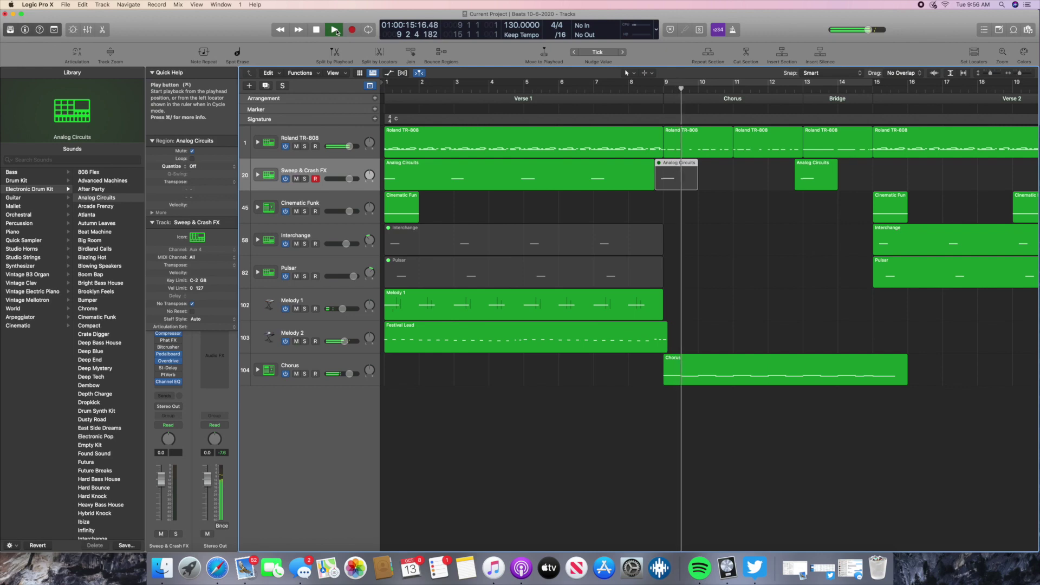
click(316, 29)
Step: Unmute the Analog Circuits region at the Chorus start and replay the section from bar 8
right_click(666, 177)
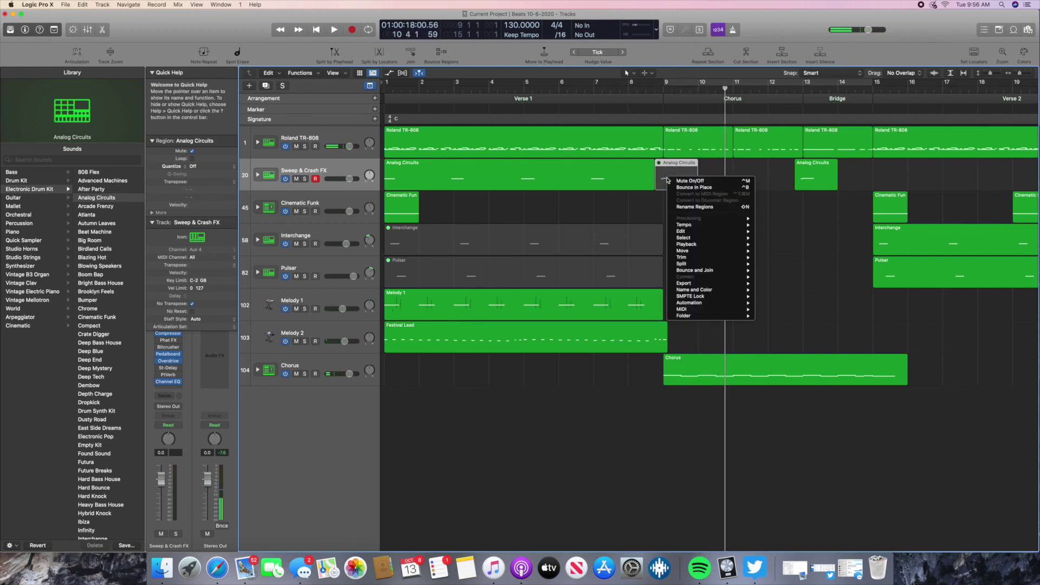
click(696, 182)
click(628, 89)
click(336, 30)
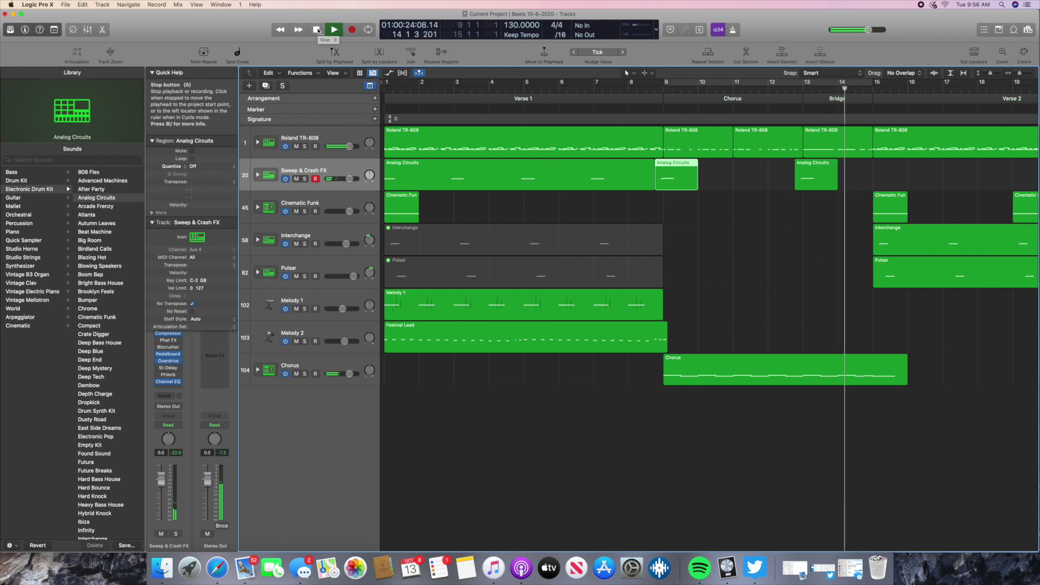
click(317, 30)
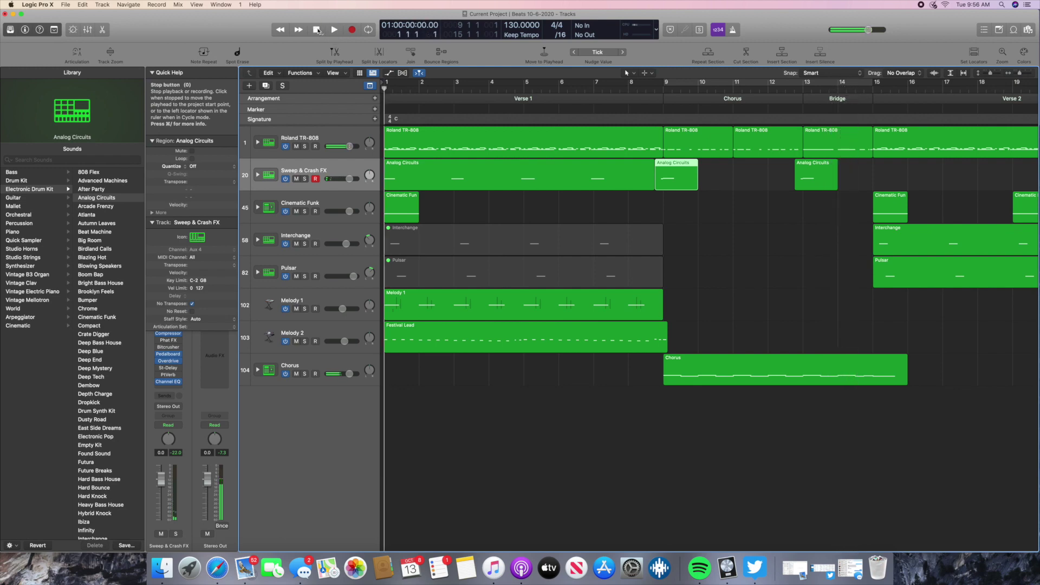
Step: Join the two Roland TR-808 drum regions in the Chorus into one region spanning bars 9 to 13
click(710, 147)
click(849, 149)
click(713, 145)
shift+click(775, 150)
key(super+j)
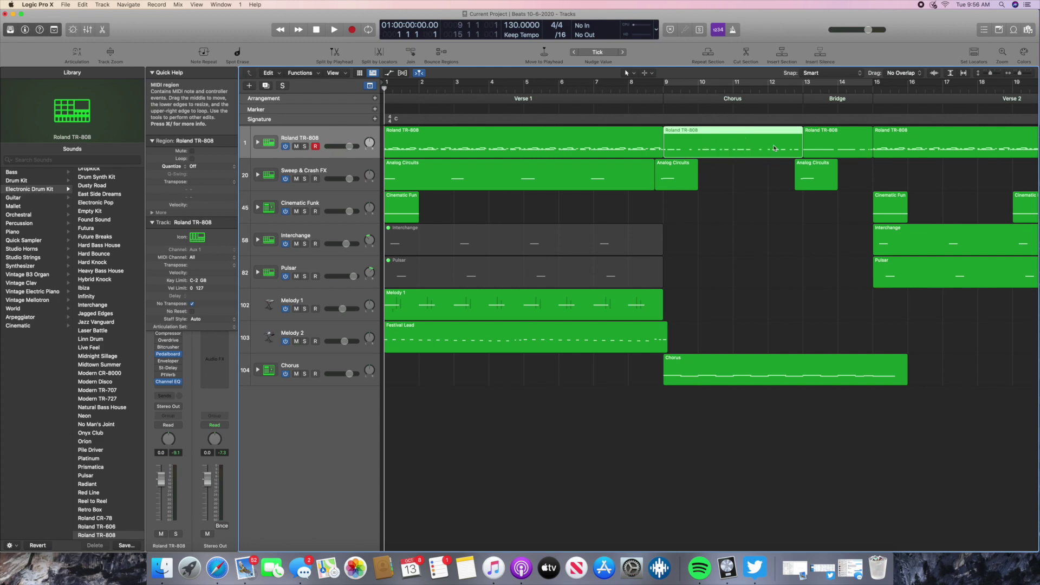
Step: Try moving the Bridge's Roland TR-808 region to bar 10 over the Chorus drums, and undo the move
click(844, 145)
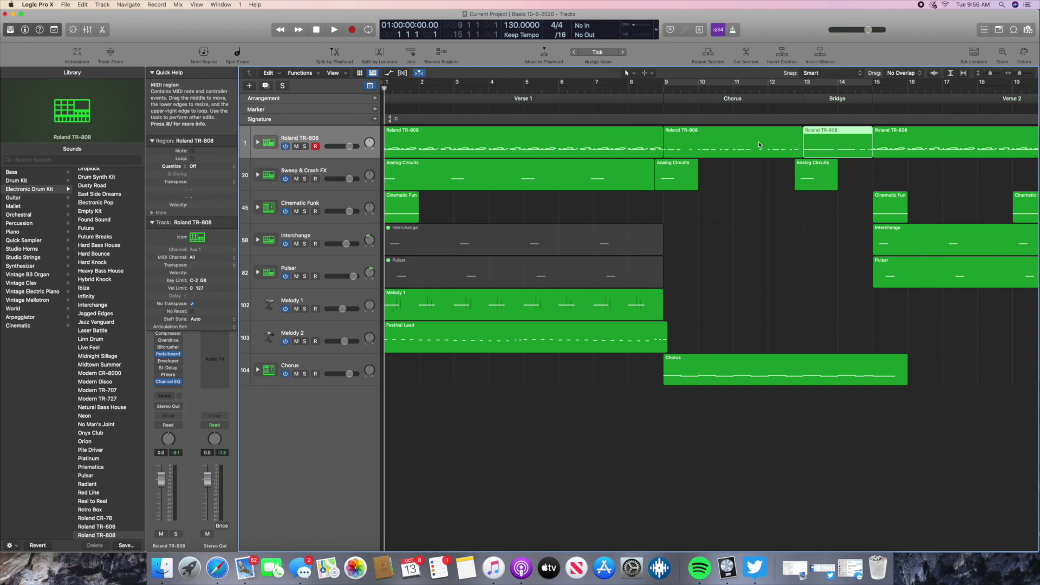
click(752, 143)
drag(836, 142, 730, 142)
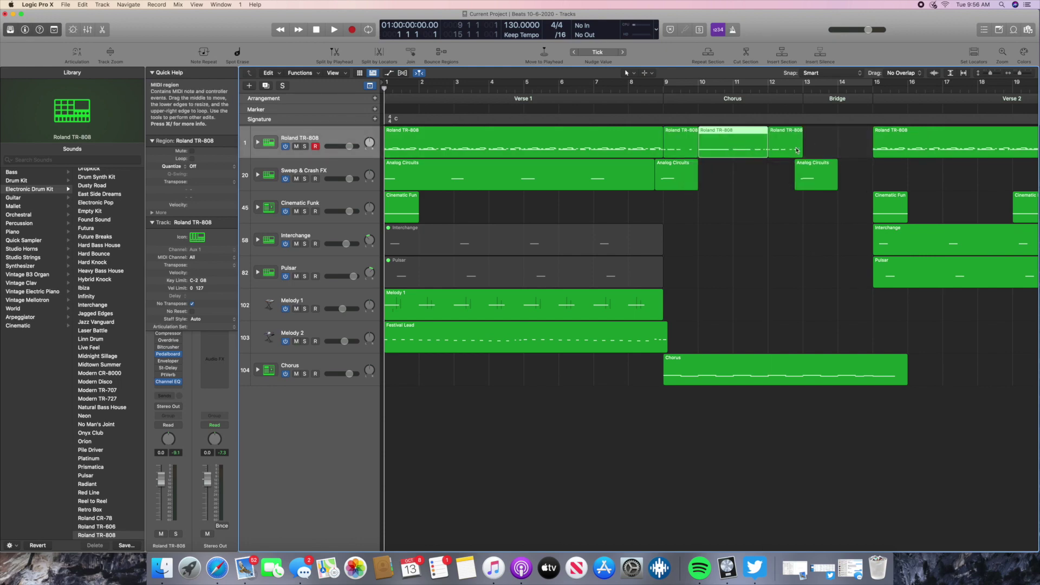
key(super+z)
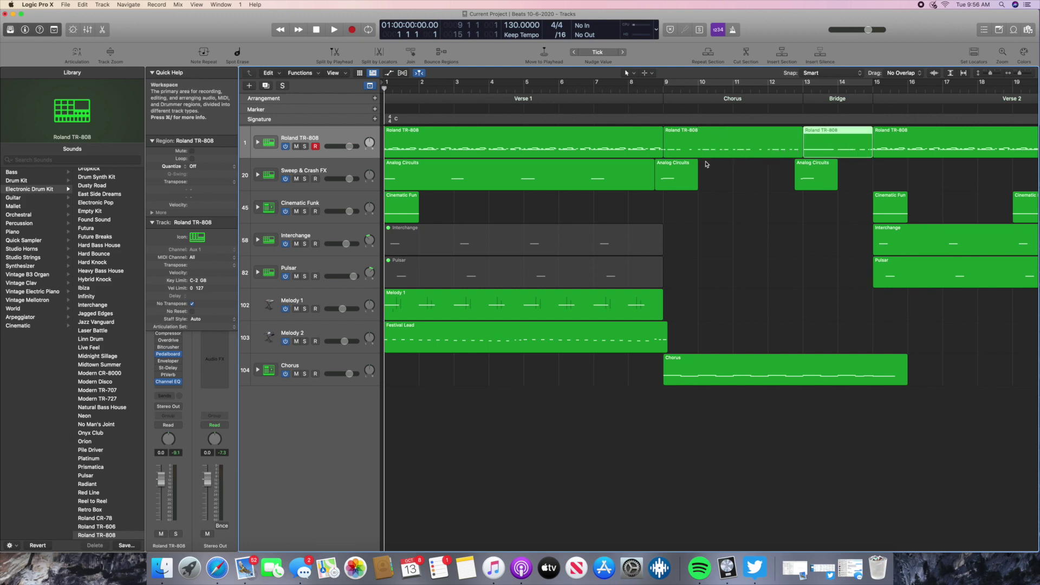
Step: Open the Chorus Roland TR-808 region in the Piano Roll and examine its kick and snare pattern up to bar 13
click(766, 146)
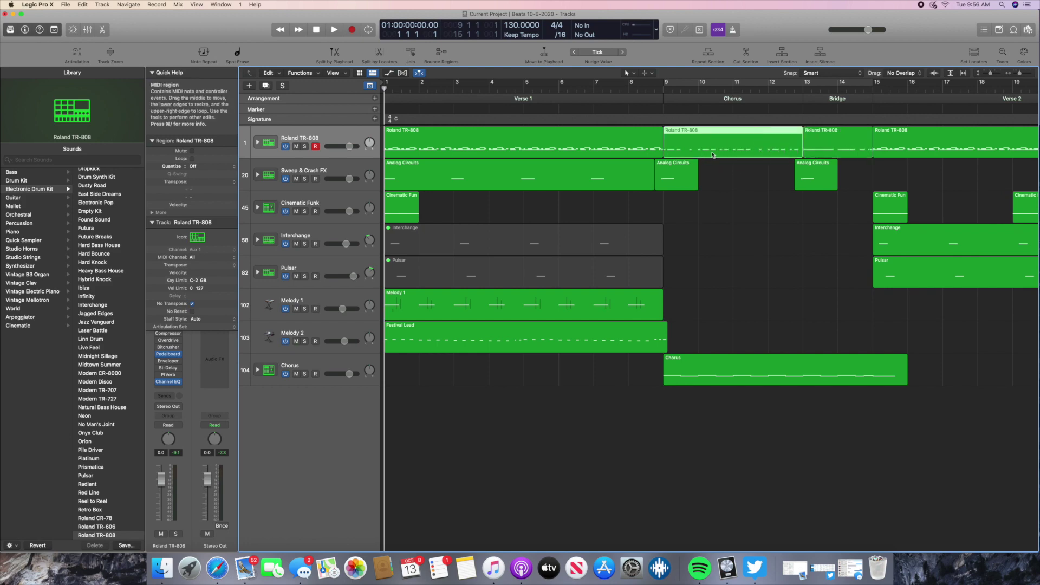
click(613, 145)
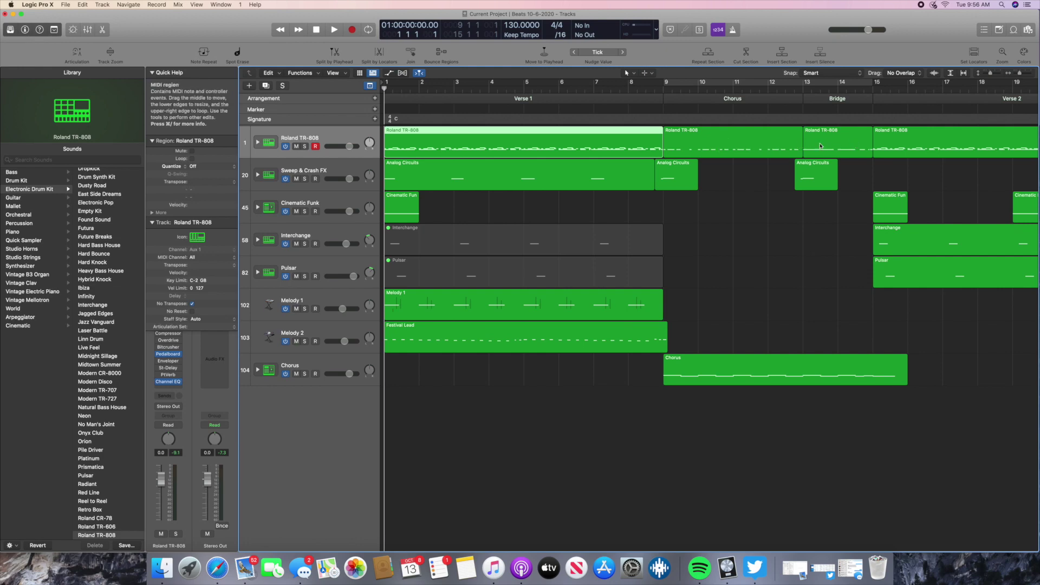
click(731, 149)
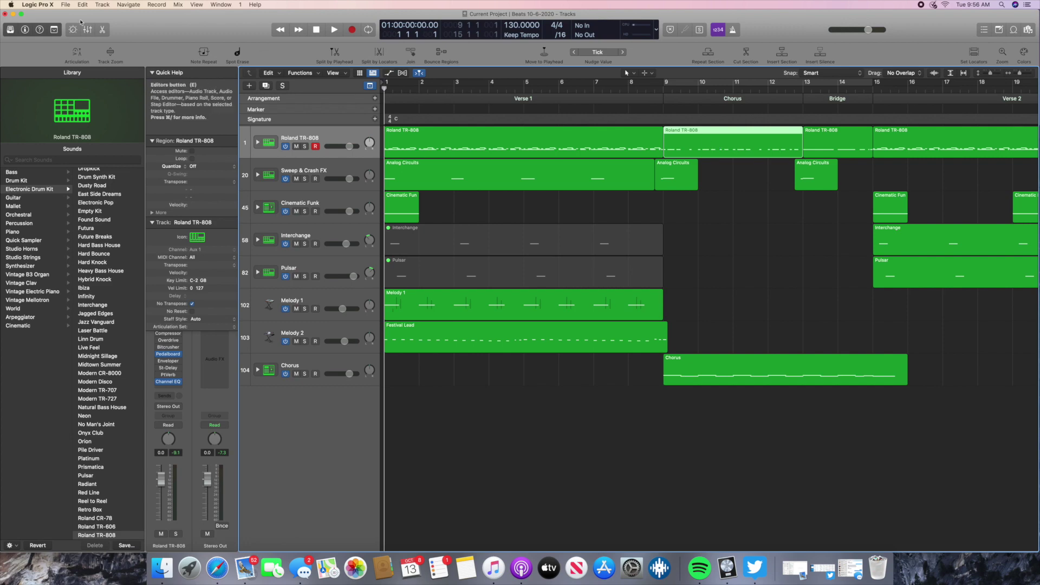
click(102, 29)
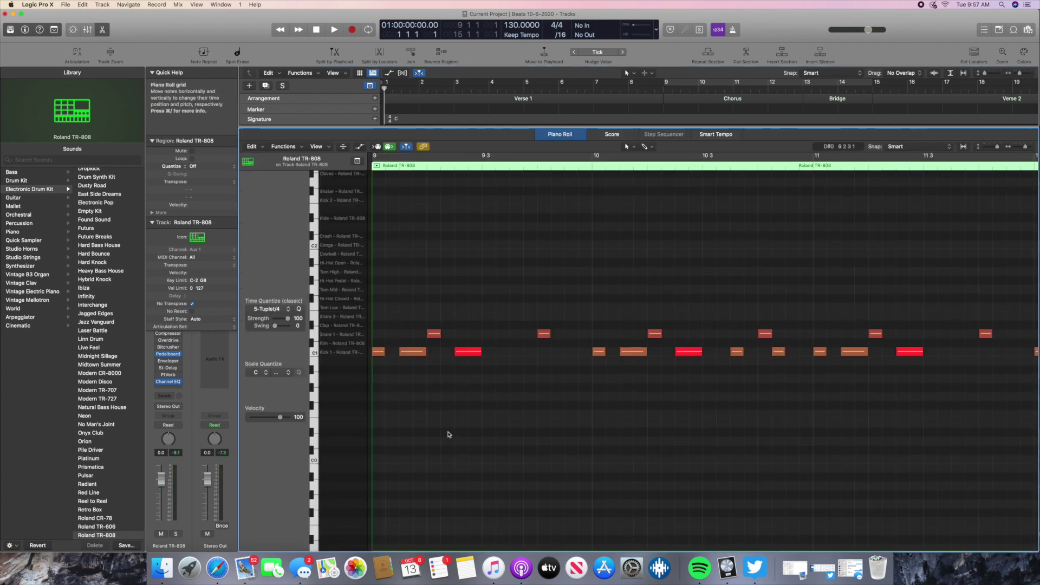
scroll(778, 341, right, 10)
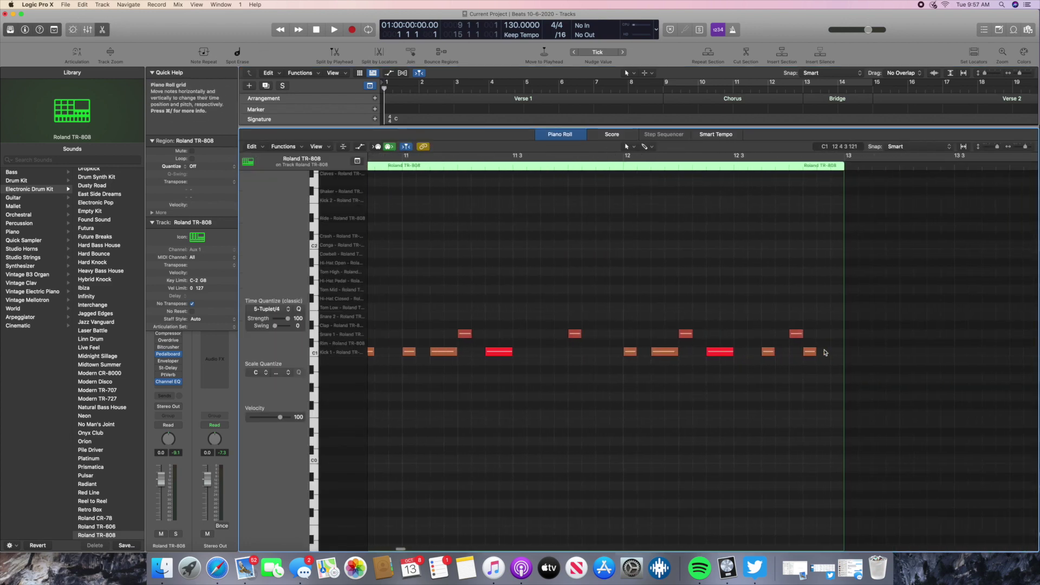
scroll(771, 349, left, 5)
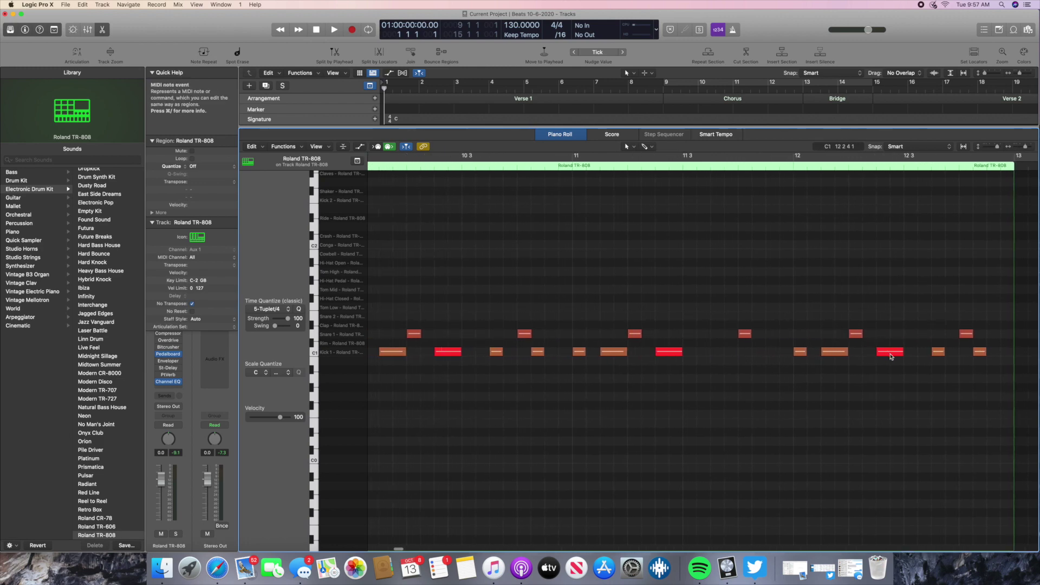
Step: Mark bars 11 to 12 of the drum pattern with a cycle range, turn cycling off and close the Piano Roll
click(576, 158)
drag(576, 158, 792, 163)
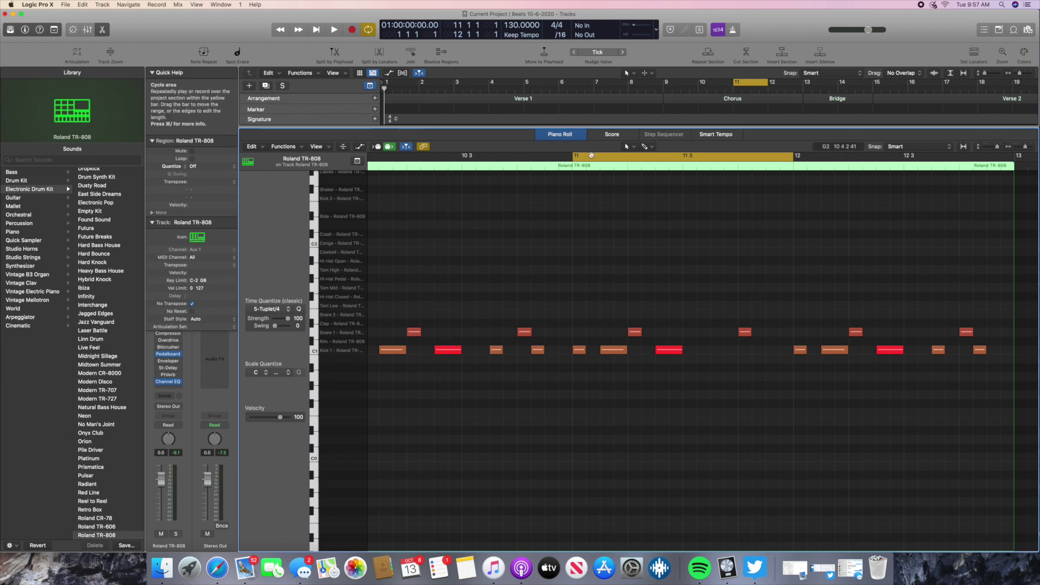
click(361, 31)
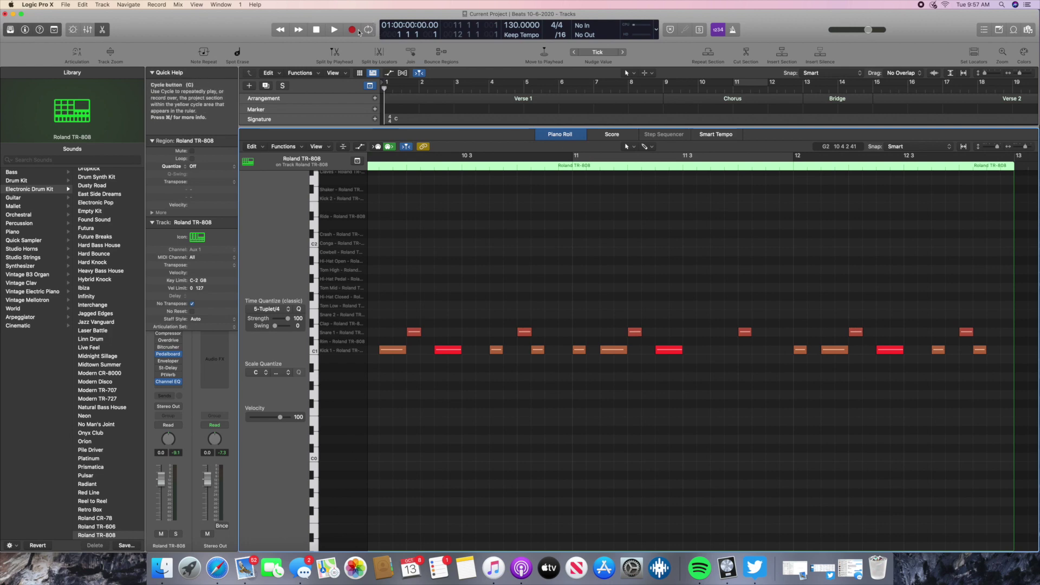
click(104, 29)
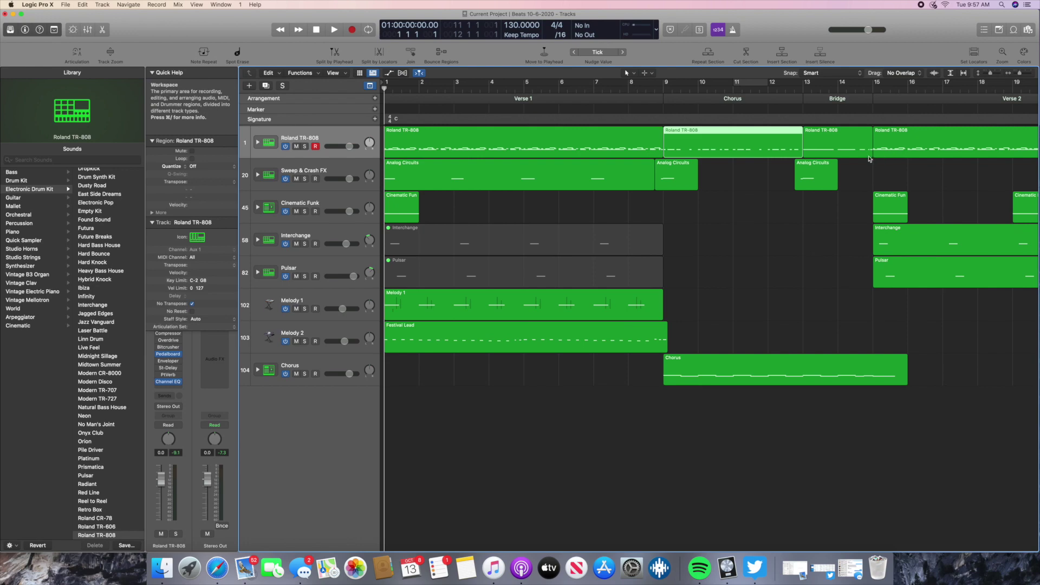
Step: Copy the Verse 1 region of the Melody 1 track to the start of Verse 2 at bar 15
scroll(874, 151, right, 5)
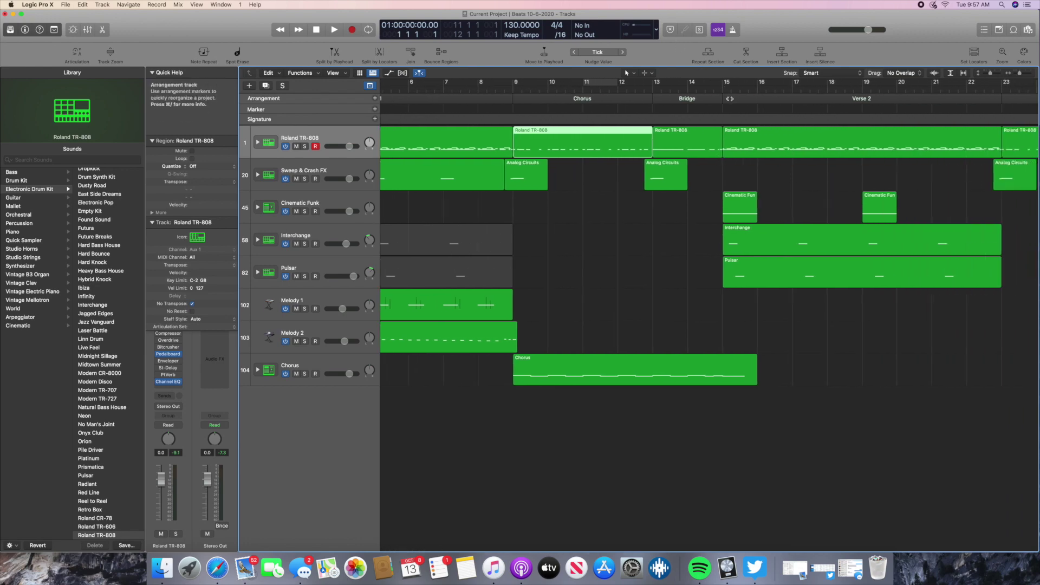
scroll(759, 179, left, 1)
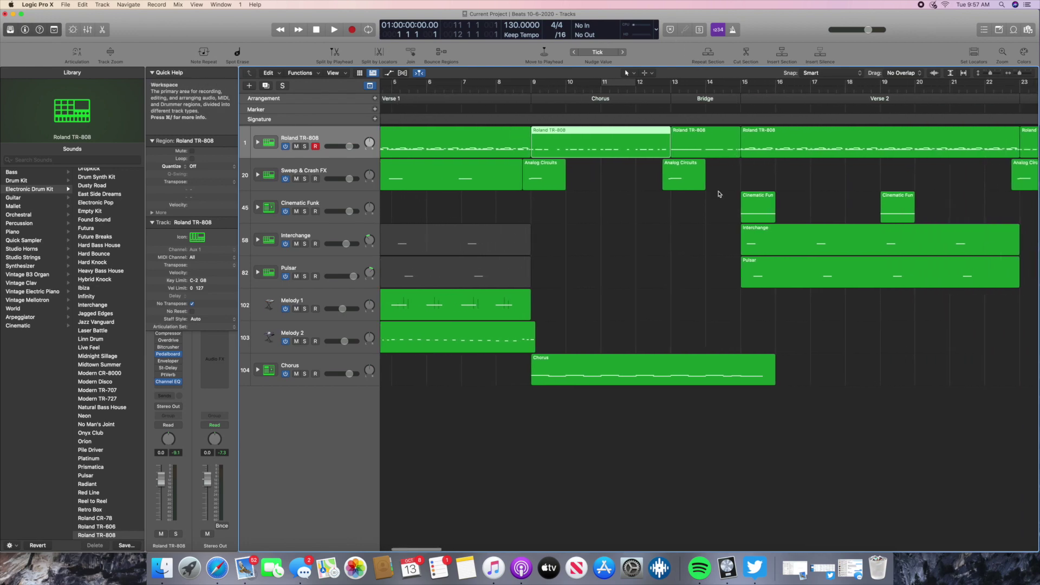
click(741, 88)
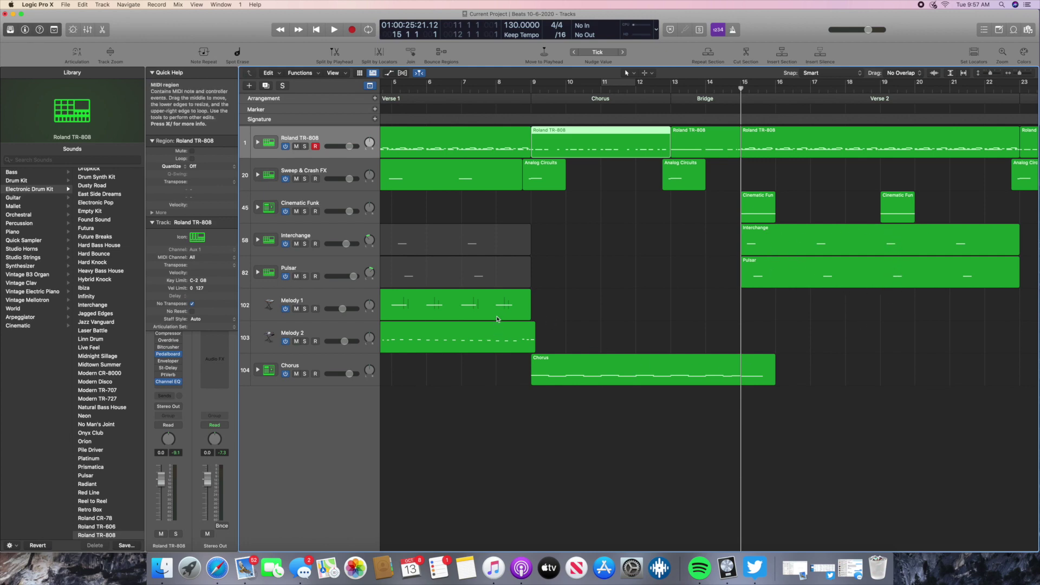
click(358, 301)
click(362, 332)
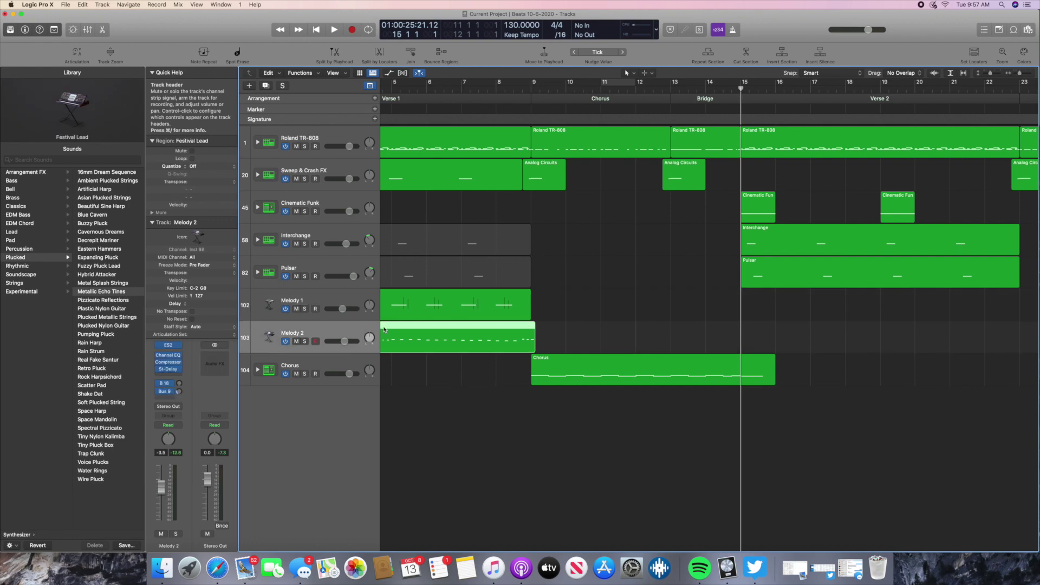
scroll(629, 258, left, 5)
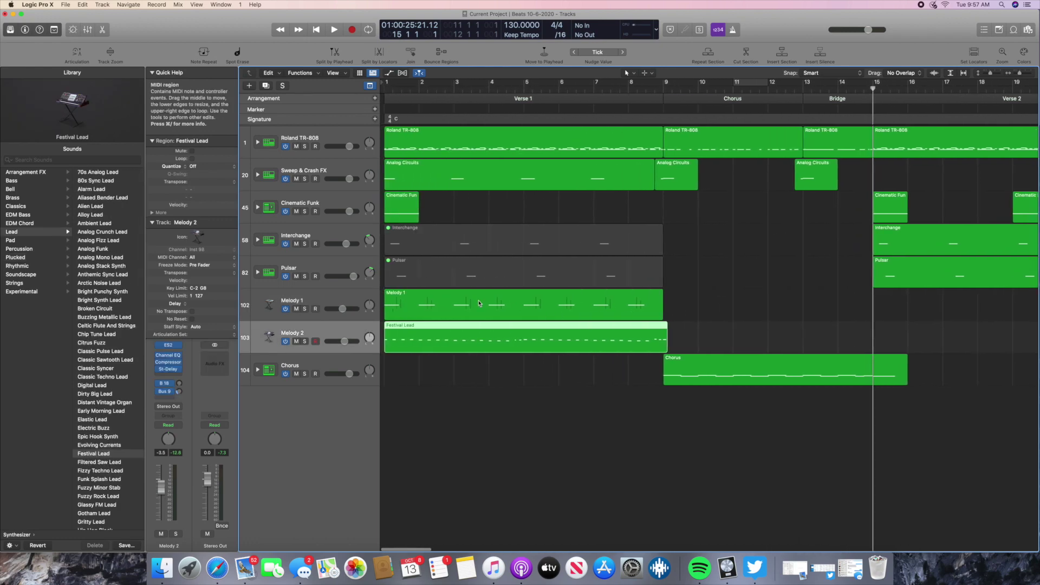
click(362, 299)
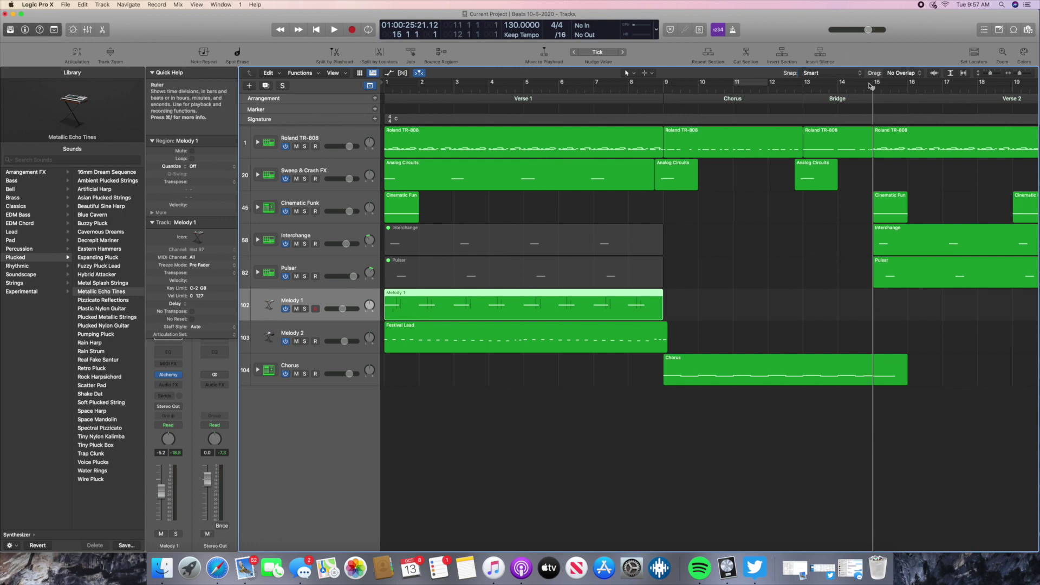
key(super+v)
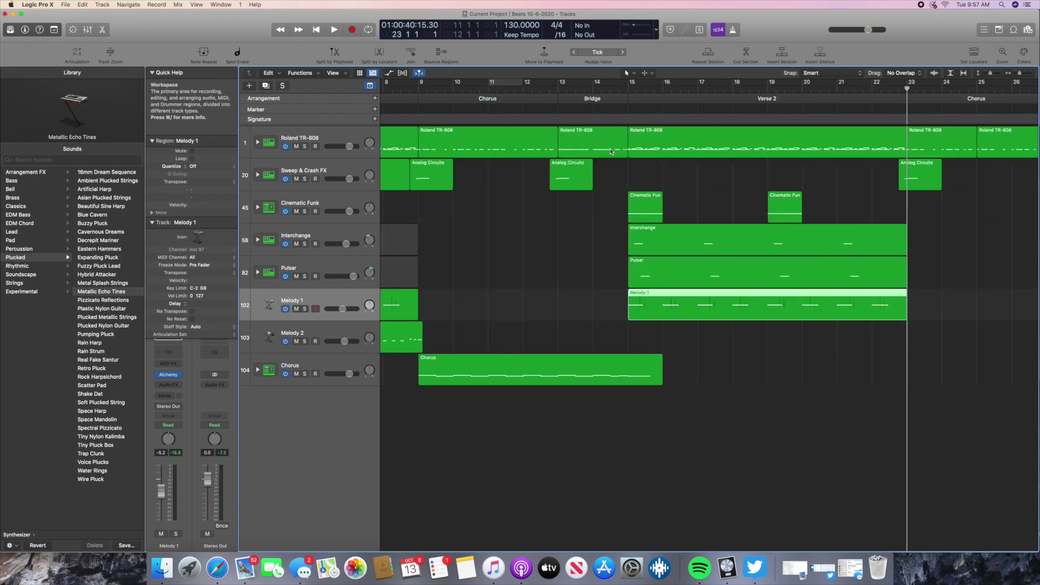
Step: Return the playhead to bar 15 and copy the Melody 2 track's Festival Lead region there for Verse 2
click(627, 87)
scroll(493, 287, left, 5)
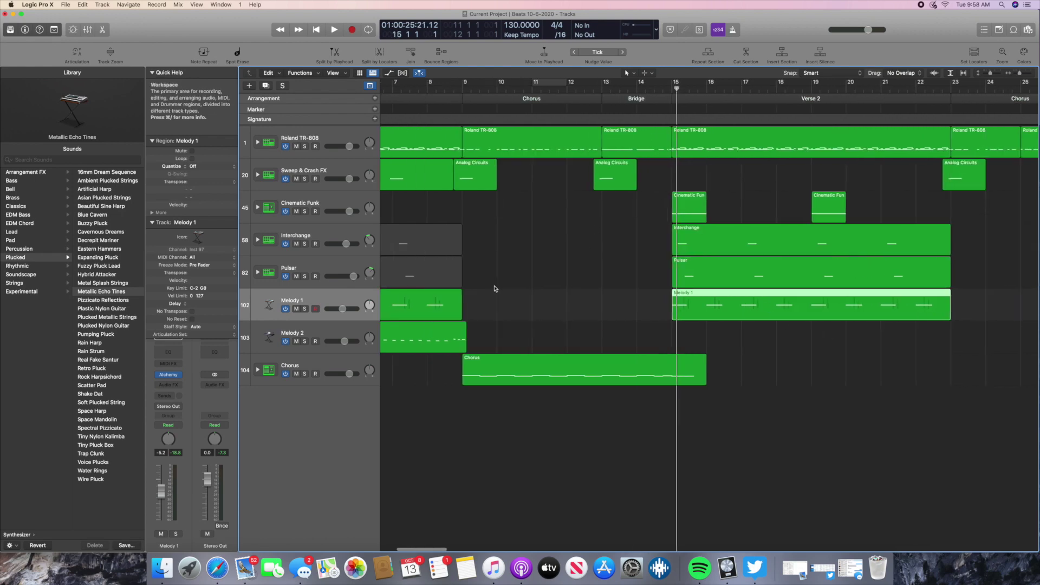
click(472, 341)
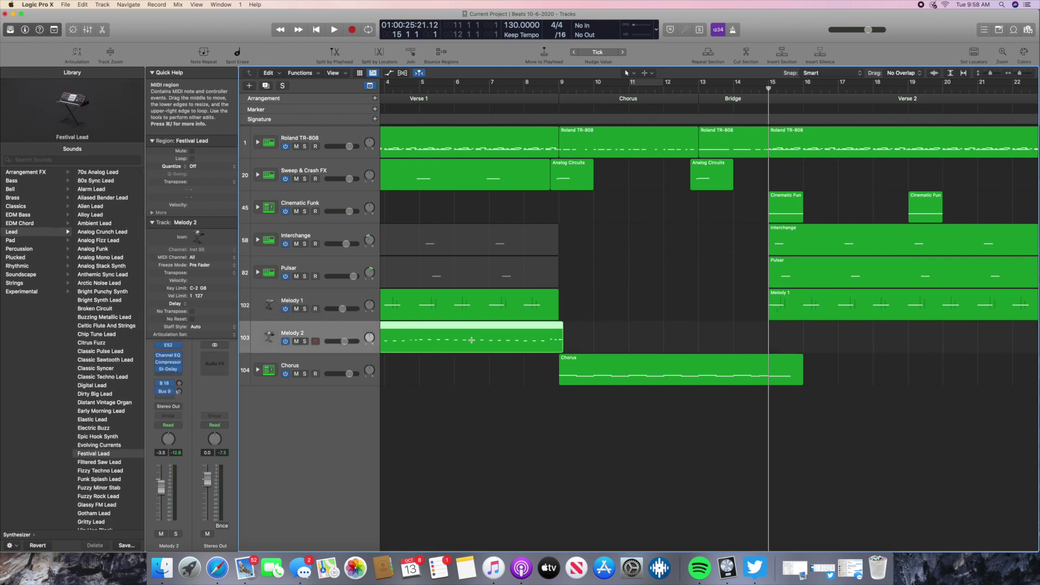
key(super+c)
key(super+v)
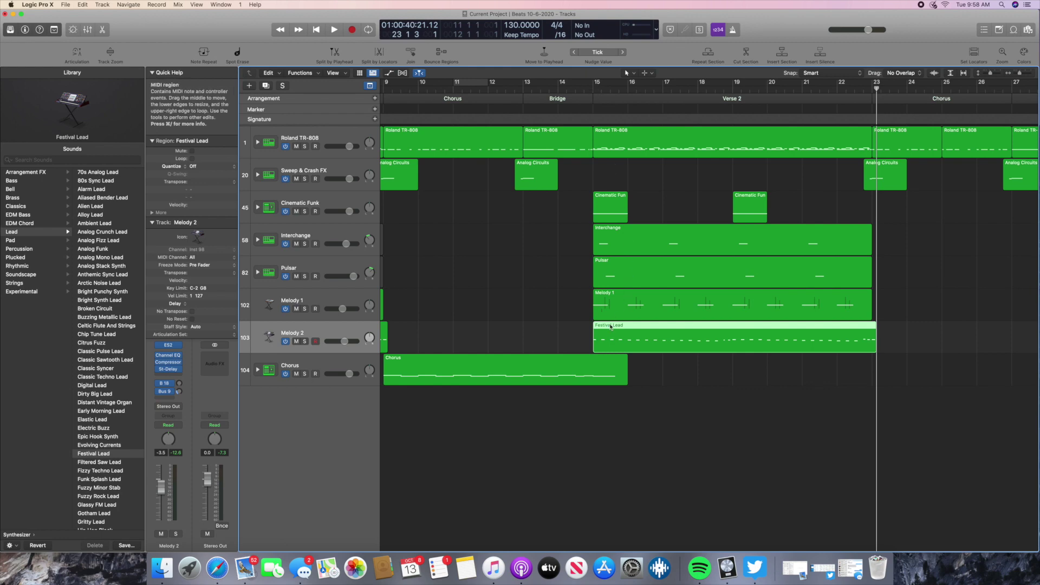
Step: Select the Festival Lead regions of Verse 1 and Verse 2 on the Melody 2 track and return the playhead to the project start
scroll(450, 329, left, 5)
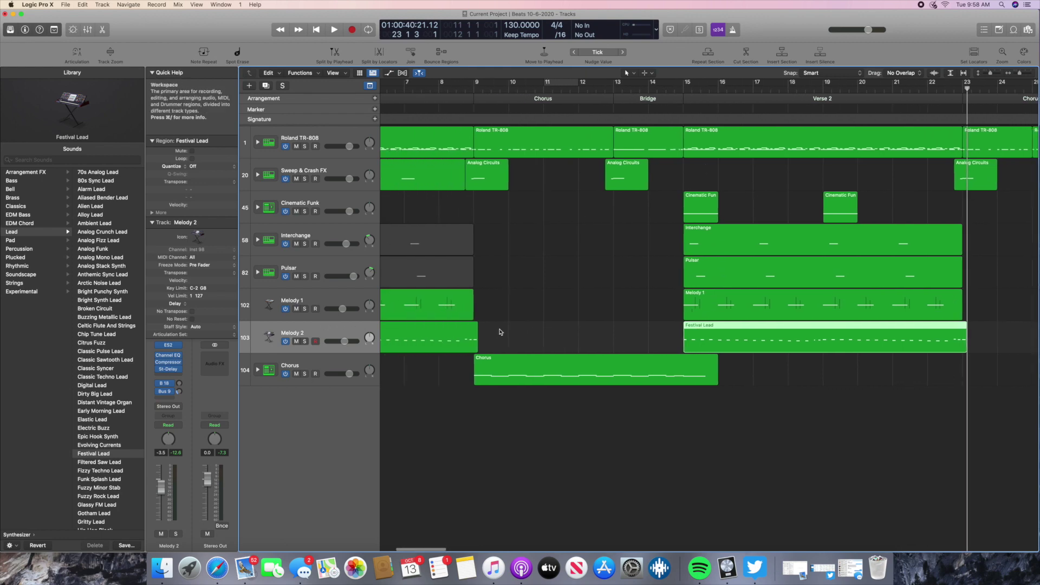
click(437, 339)
shift+click(731, 341)
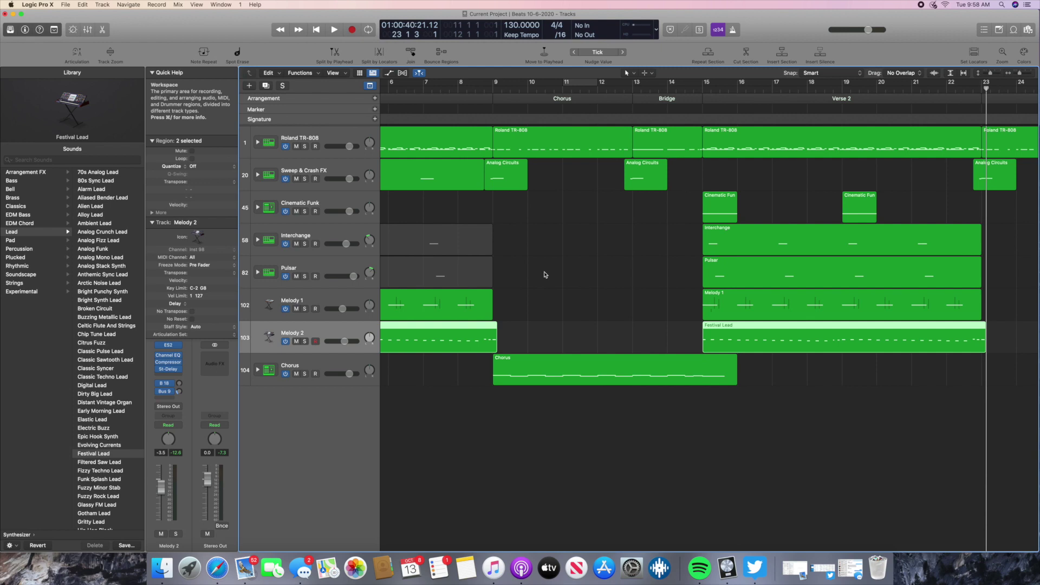
click(316, 30)
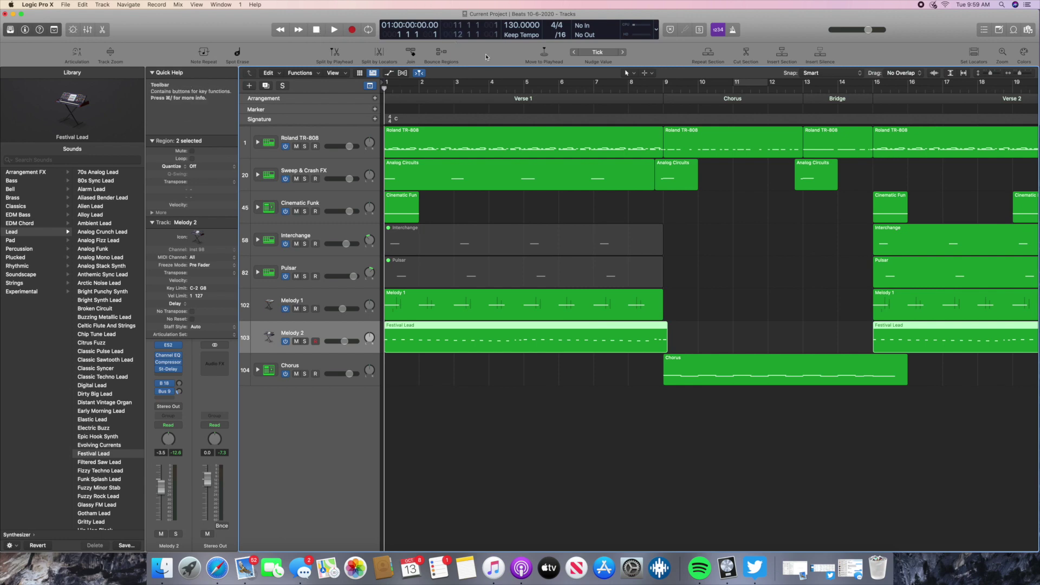
Step: Examine the arrangement from Verse 2 through the final Bridge and back to Verse 1, comparing which tracks play in each section
scroll(700, 214, right, 10)
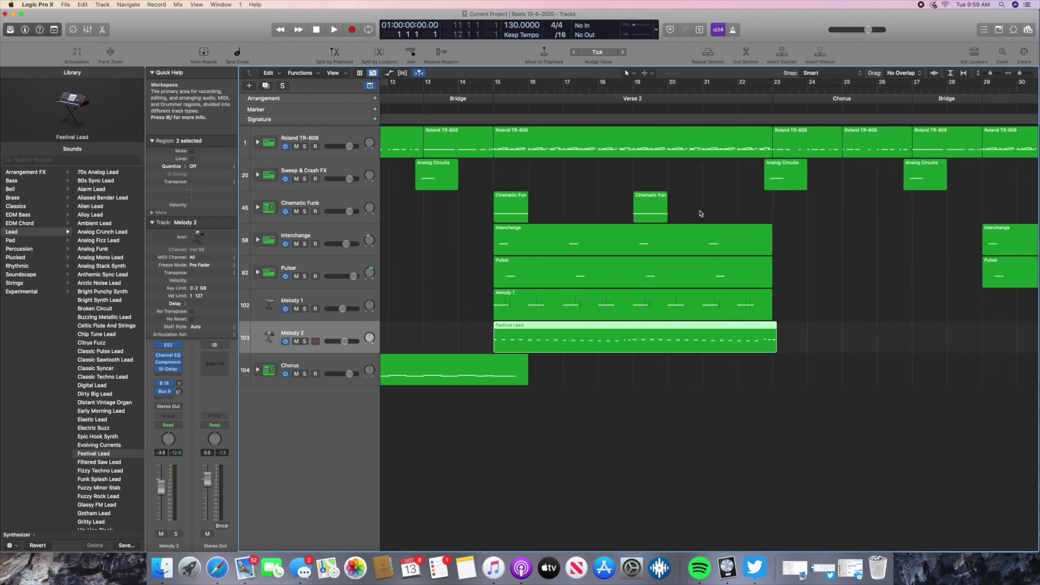
scroll(700, 213, right, 5)
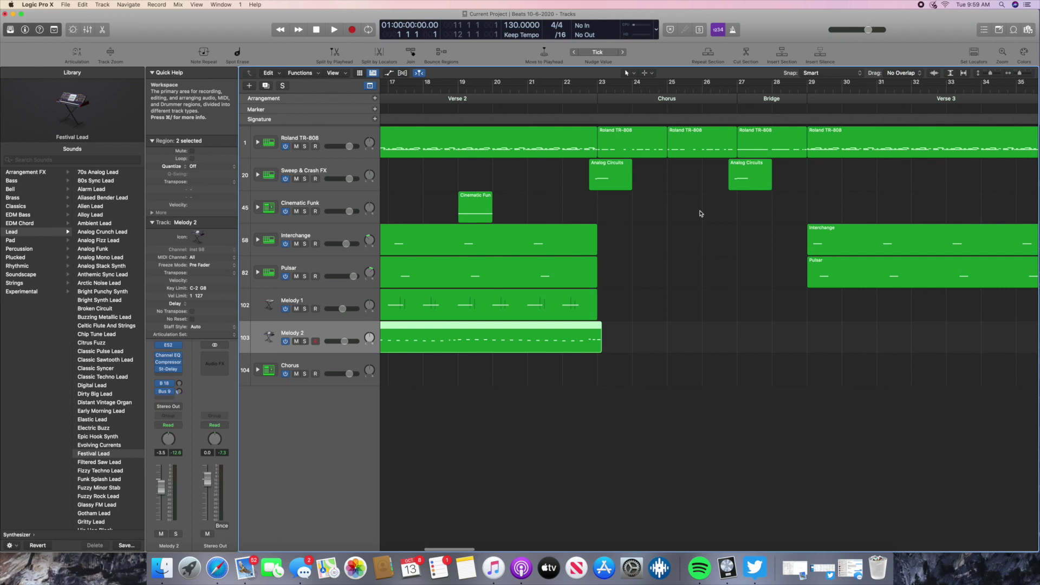
scroll(857, 173, right, 5)
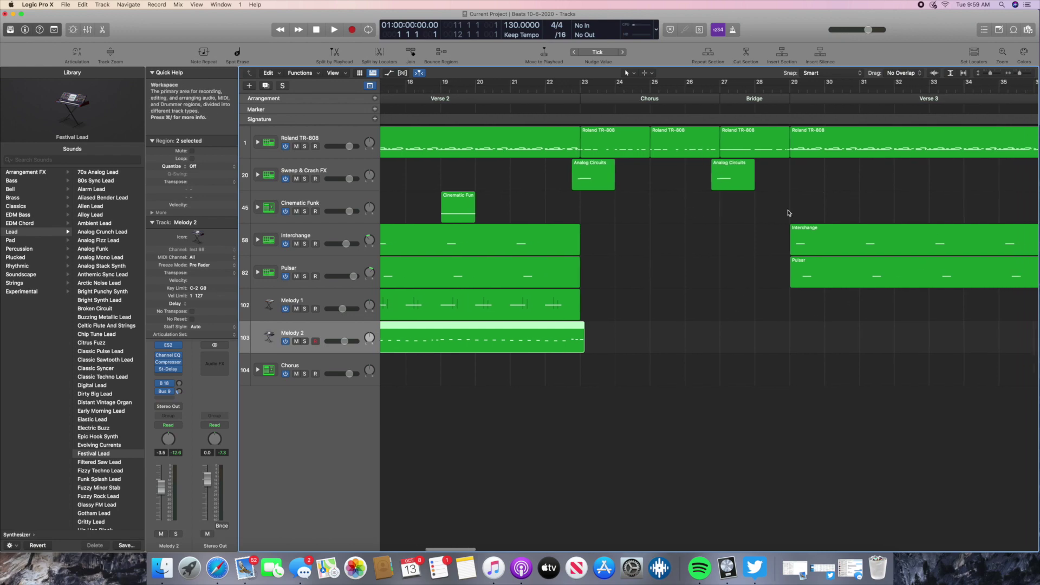
scroll(857, 173, right, 5)
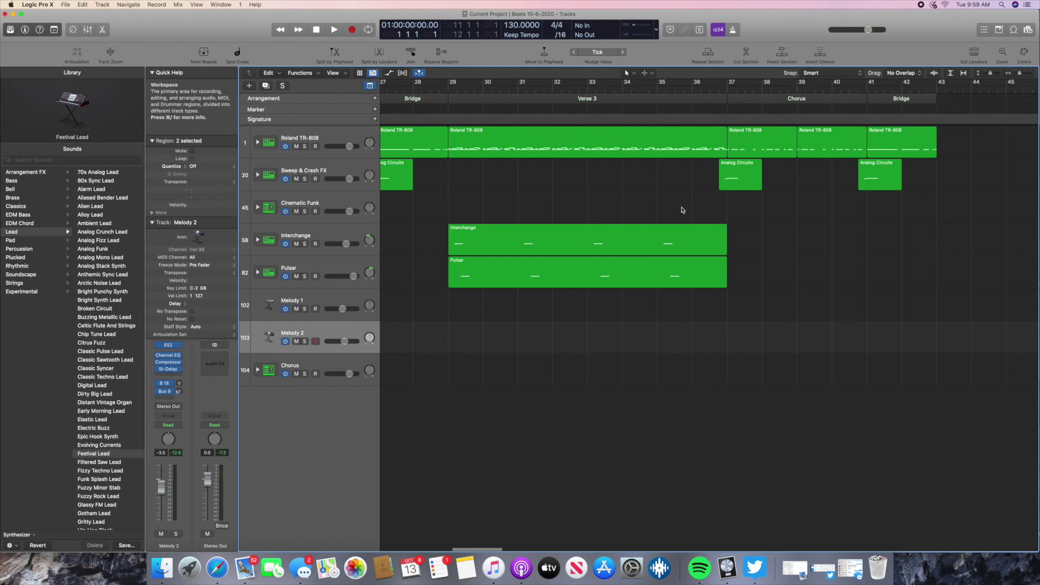
scroll(690, 315, left, 3)
scroll(689, 314, left, 5)
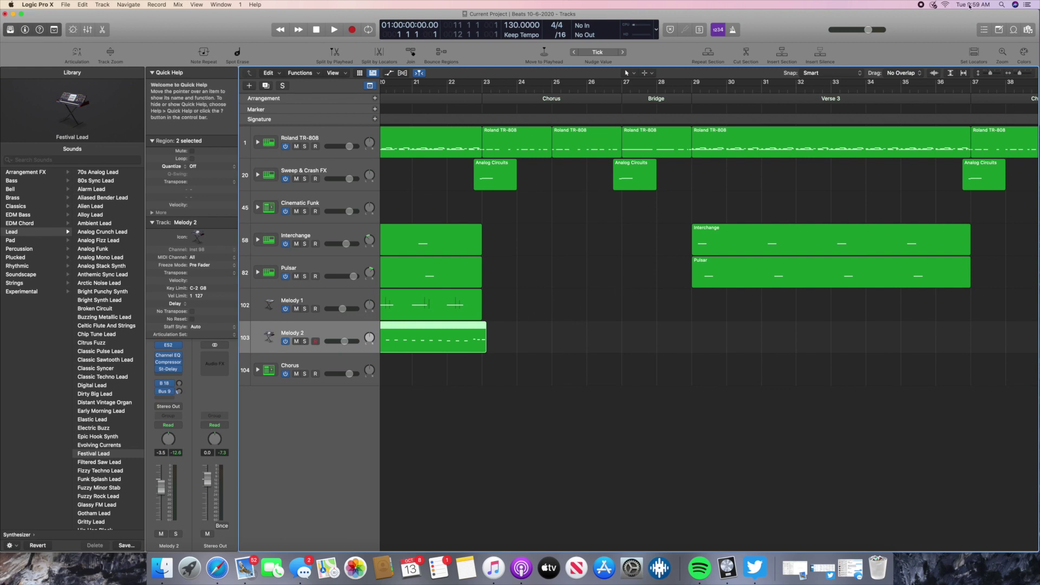
scroll(444, 309, left, 1)
scroll(445, 309, left, 12)
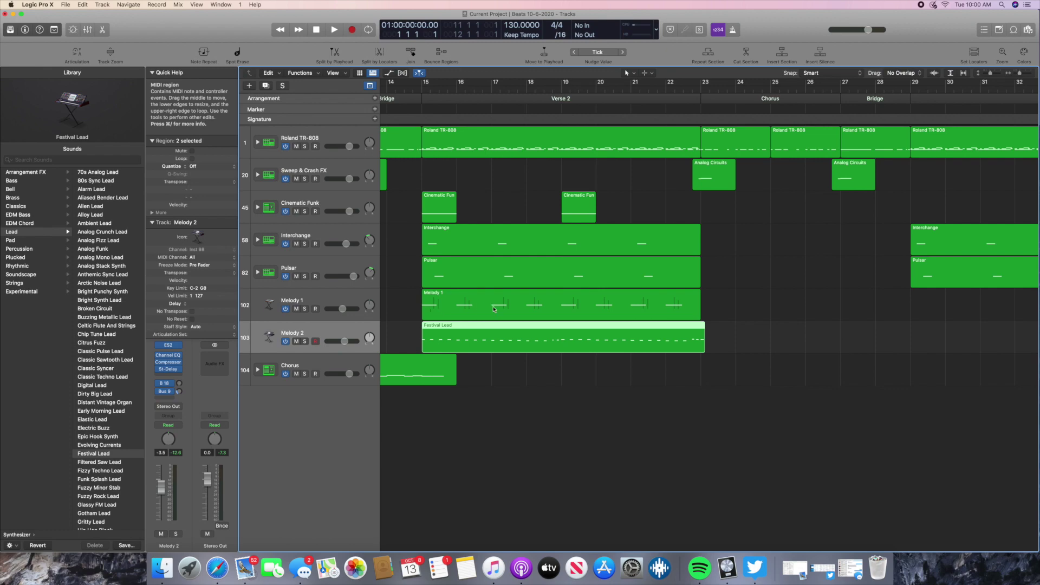
scroll(493, 310, left, 10)
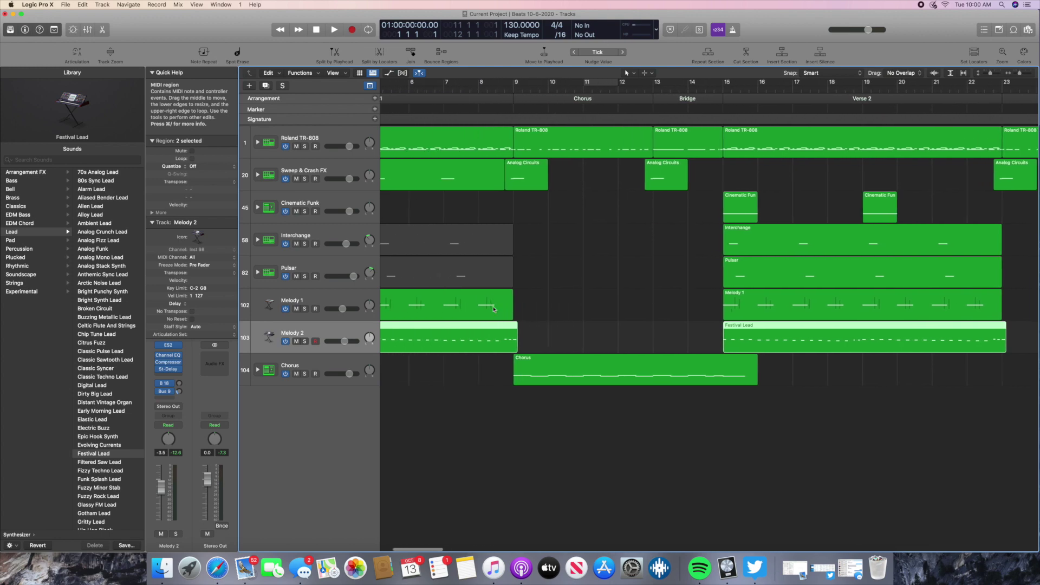
scroll(494, 309, left, 5)
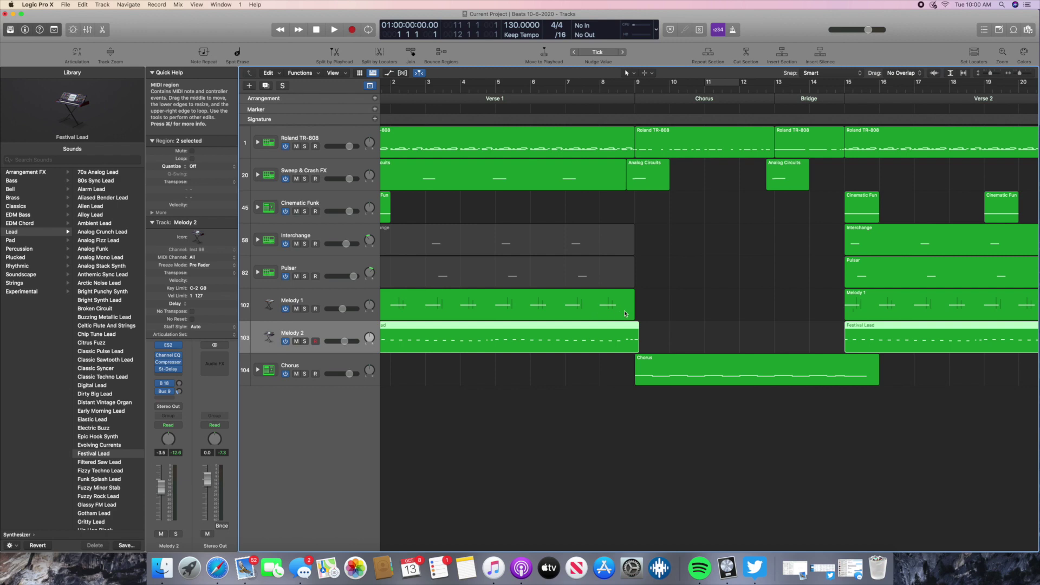
Step: Place the playhead at the end of Verse 2, just before the second Chorus at bar 23
scroll(771, 316, right, 12)
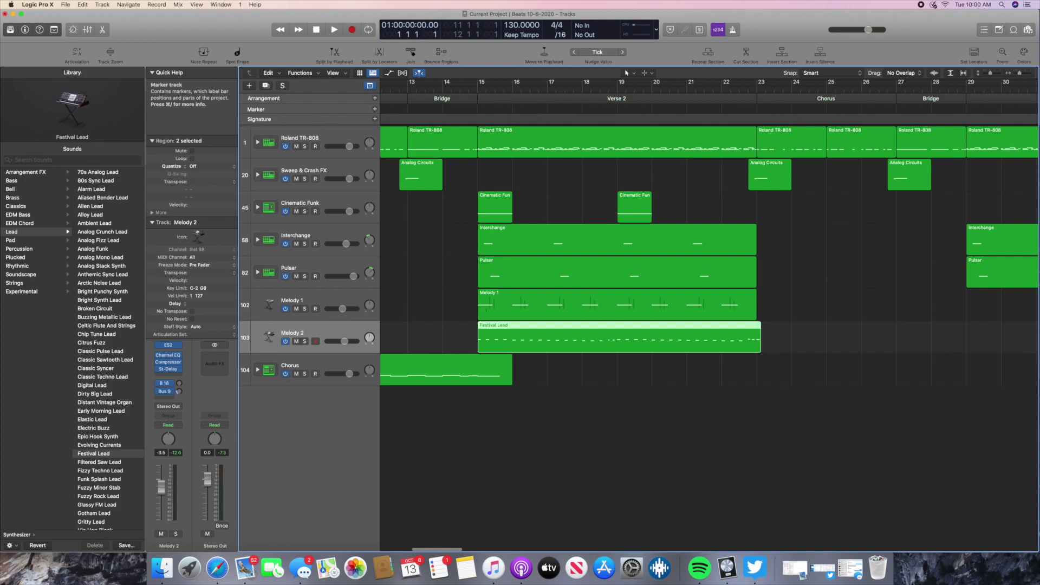
click(755, 88)
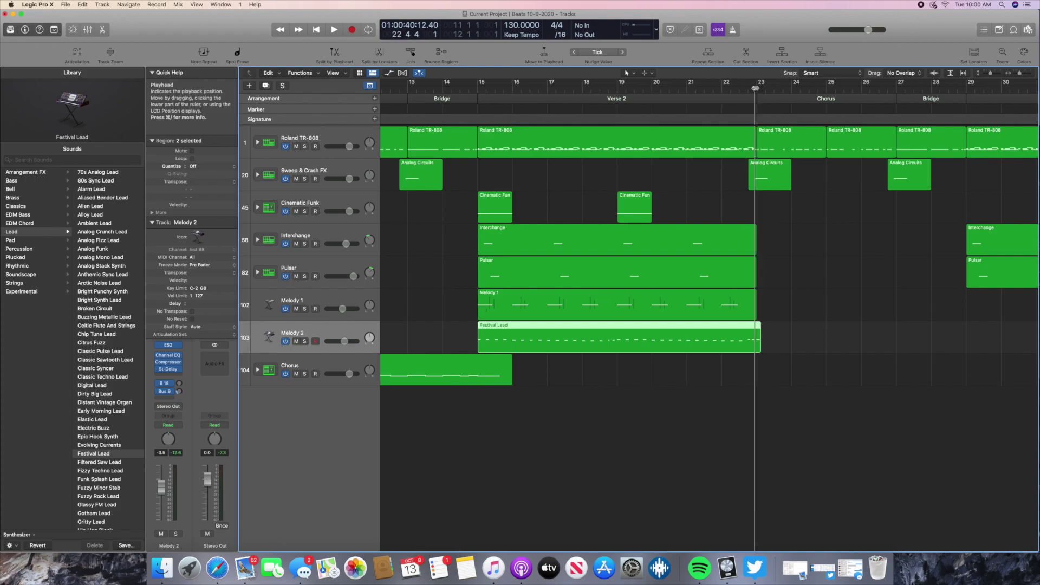